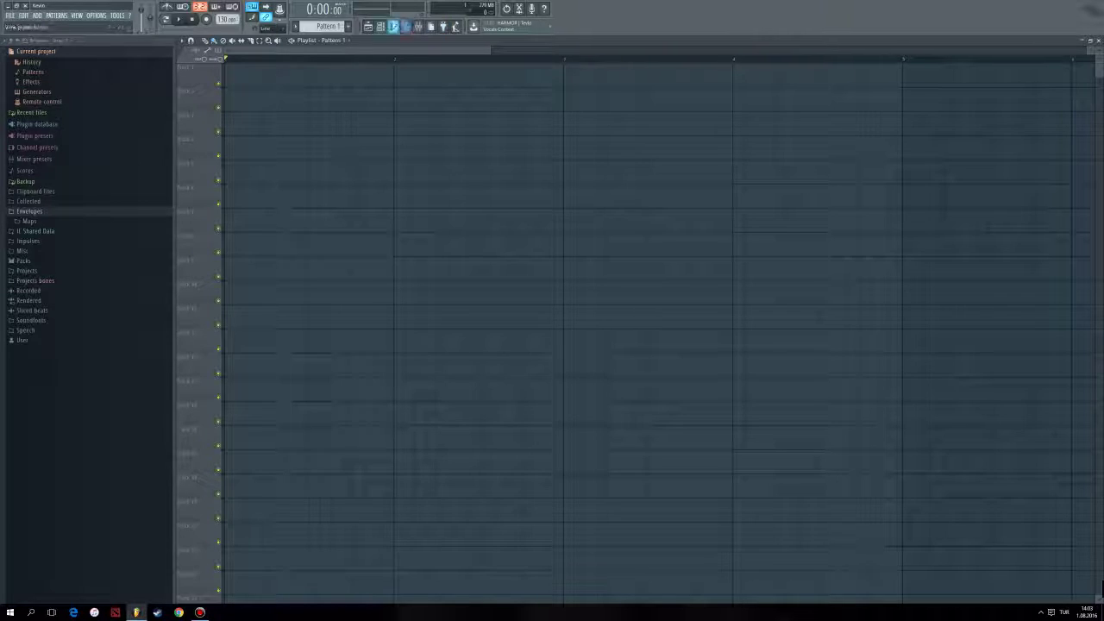
- Hide the playlist, bring up the mixer beside the channel rack and open the Kick channel's options
left_click(367, 27)
left_click(367, 27)
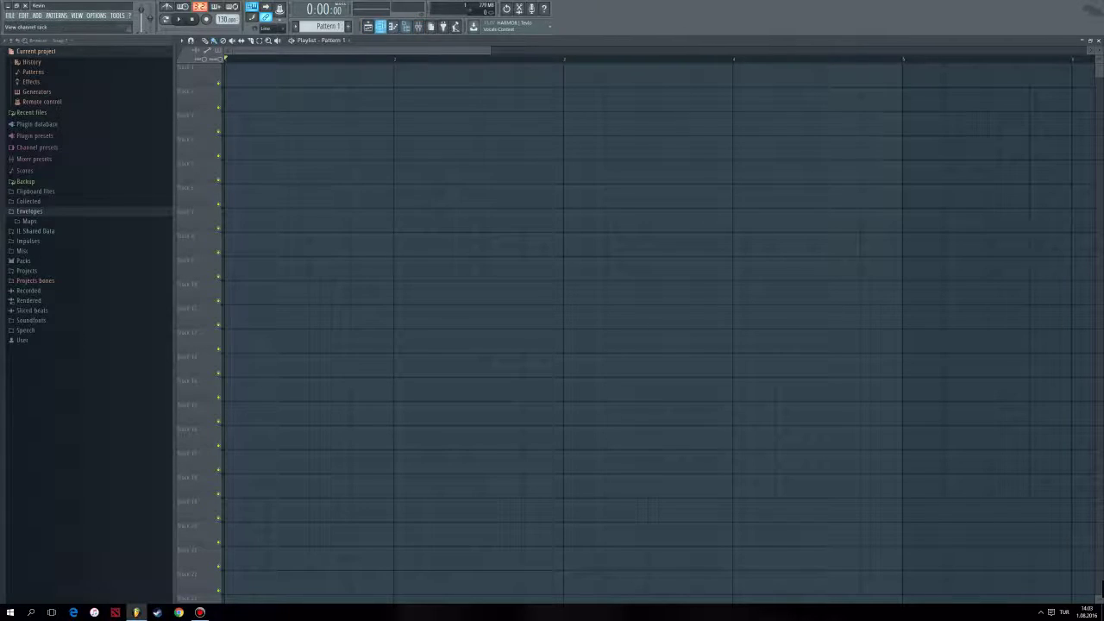
left_click(367, 27)
key("F9")
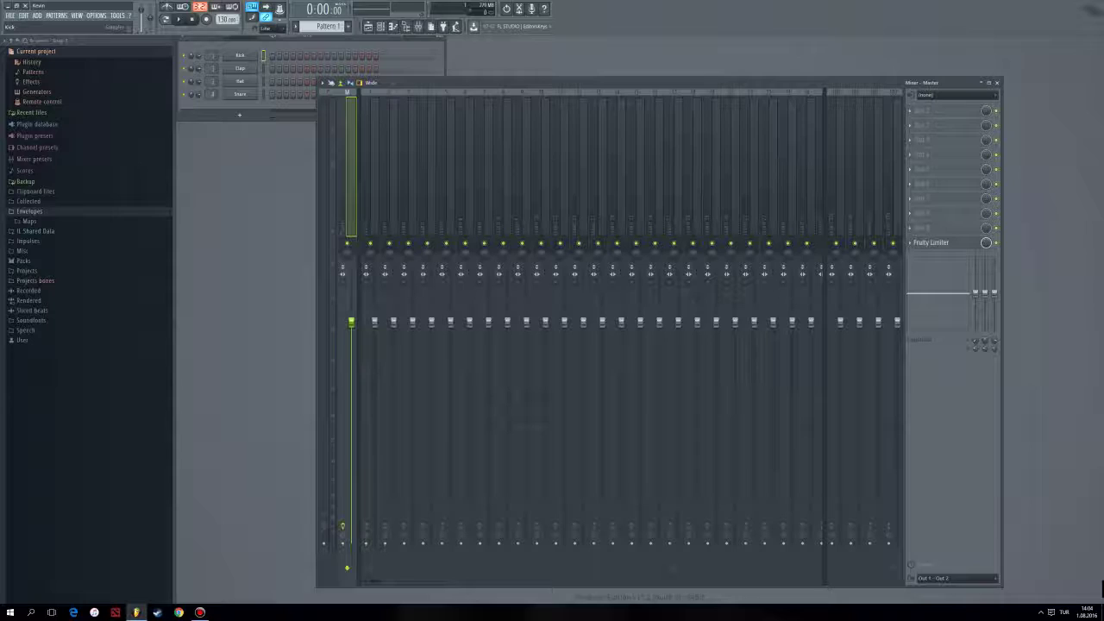
right_click(250, 56)
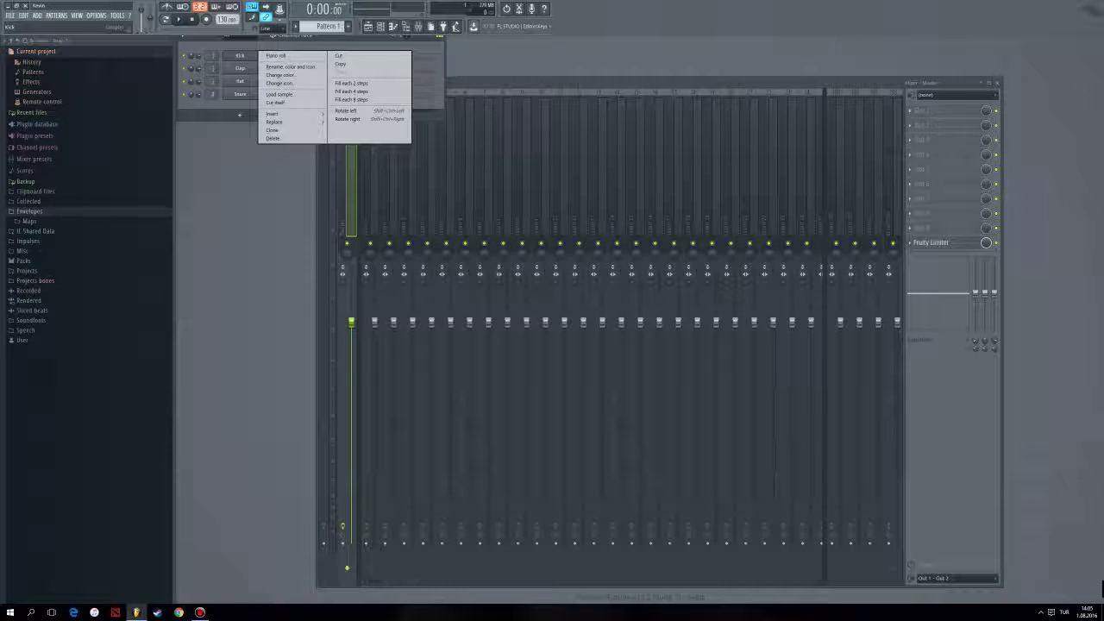
- Toggle the playlist on and off and bring up the channel rack, leaving the channel rack and mixer in view
left_click(368, 27)
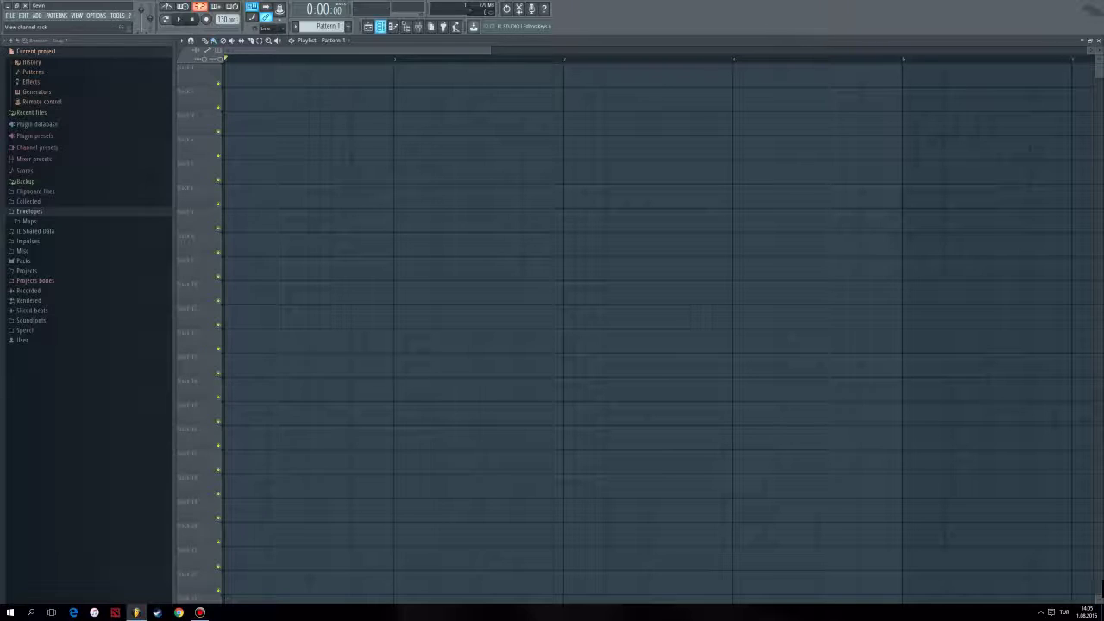
left_click(380, 26)
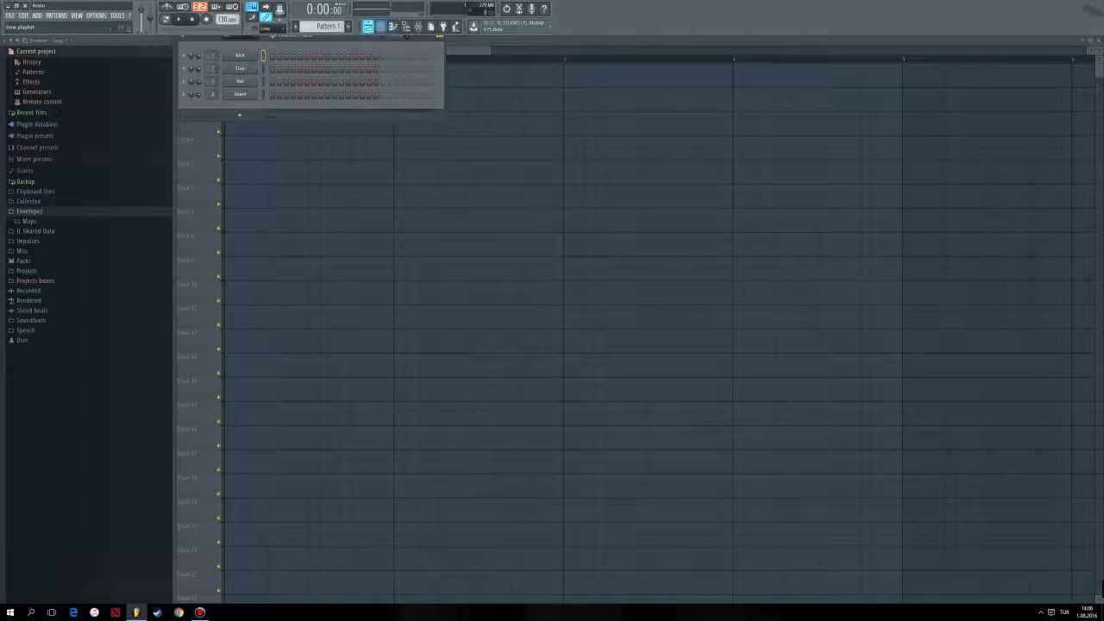
left_click(368, 26)
left_click(367, 27)
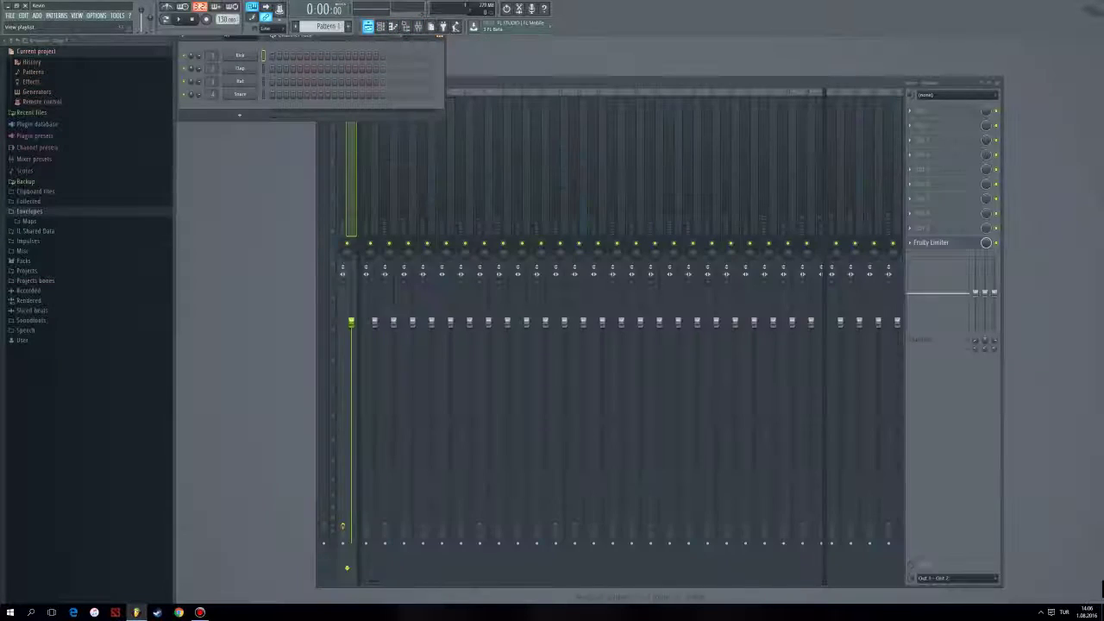
left_click(367, 27)
left_click(367, 26)
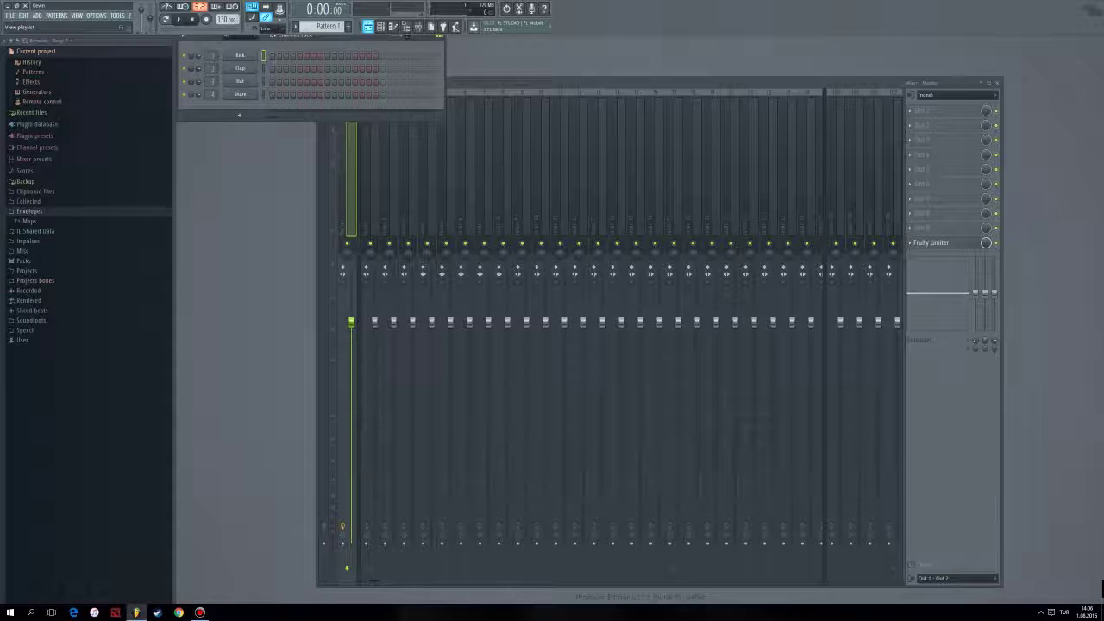
- Show the desktop, then switch back to FL Studio and display the playlist
left_click(1103, 614)
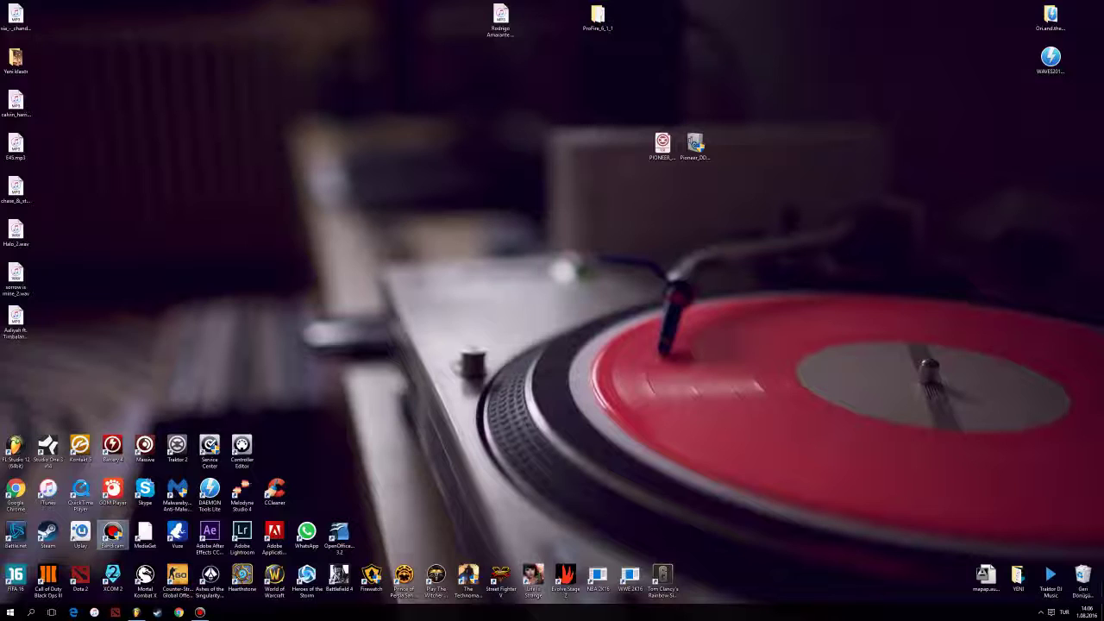
left_click(137, 612)
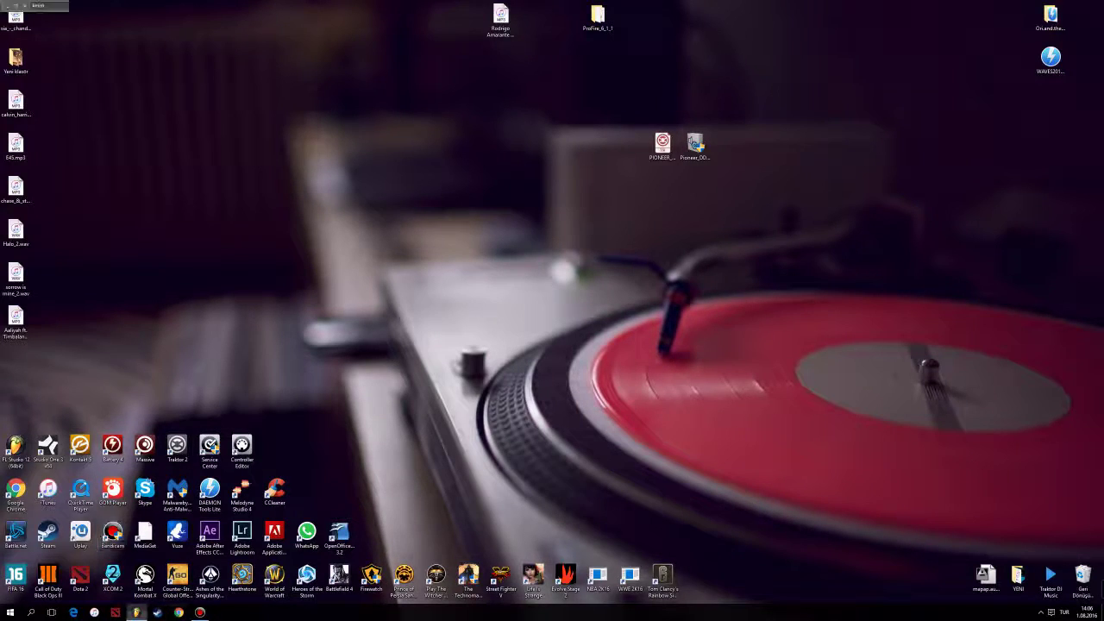
left_click(368, 27)
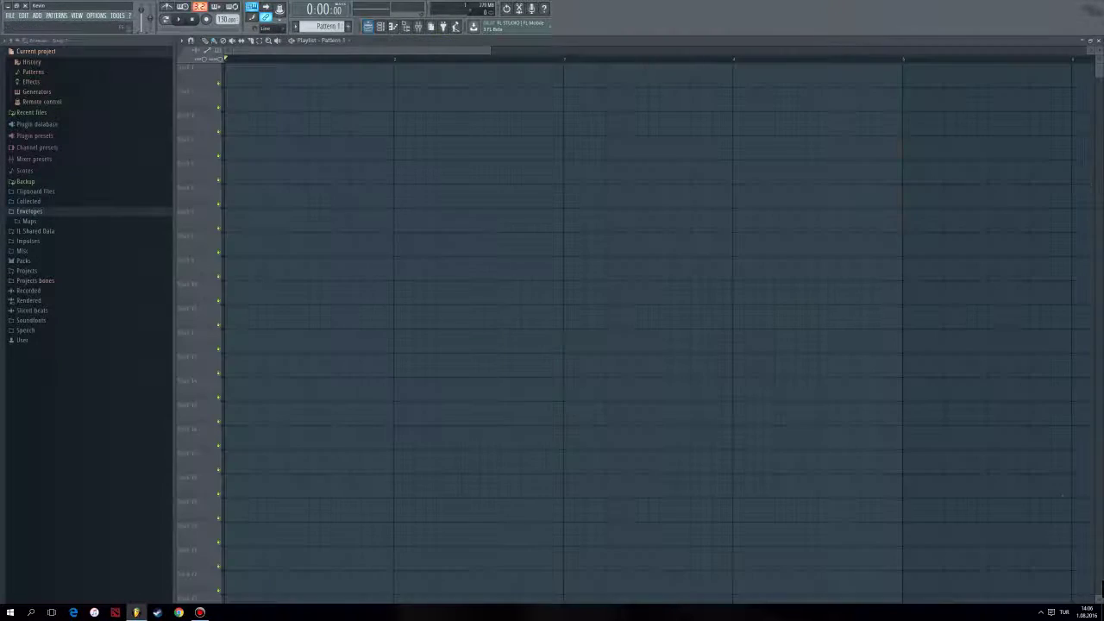
- Switch to the Edge browser, open the YouTube video "Koni & Tiger Mountain - Try Again" and play it full screen without the ad banner
scroll(226, 19, "down", 2)
left_click(73, 612)
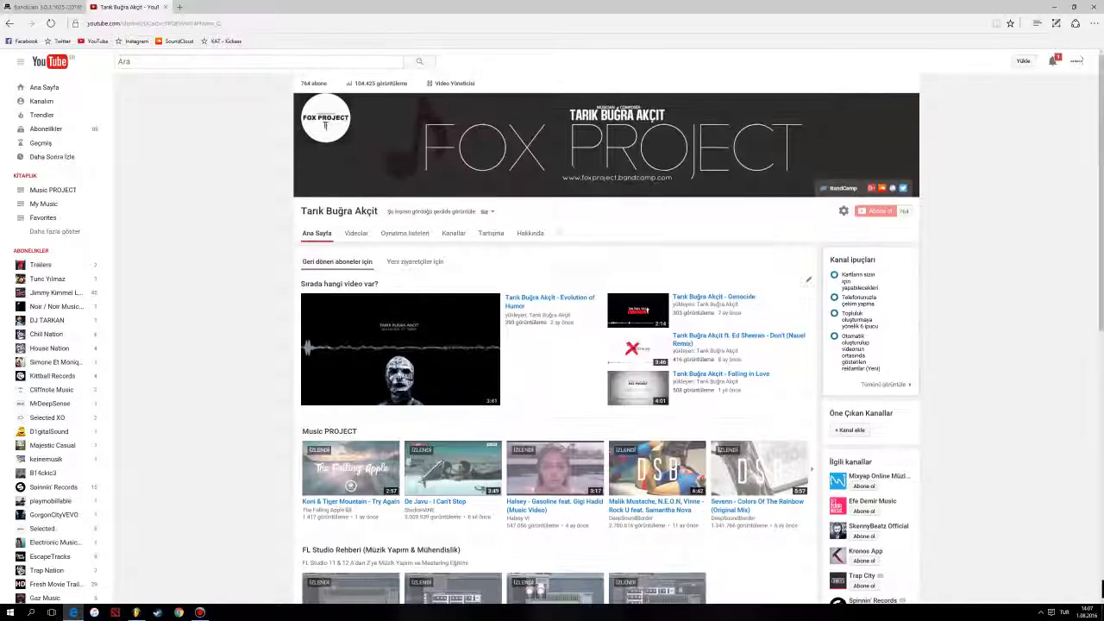
scroll(350, 419, "down", 1)
left_click(350, 419)
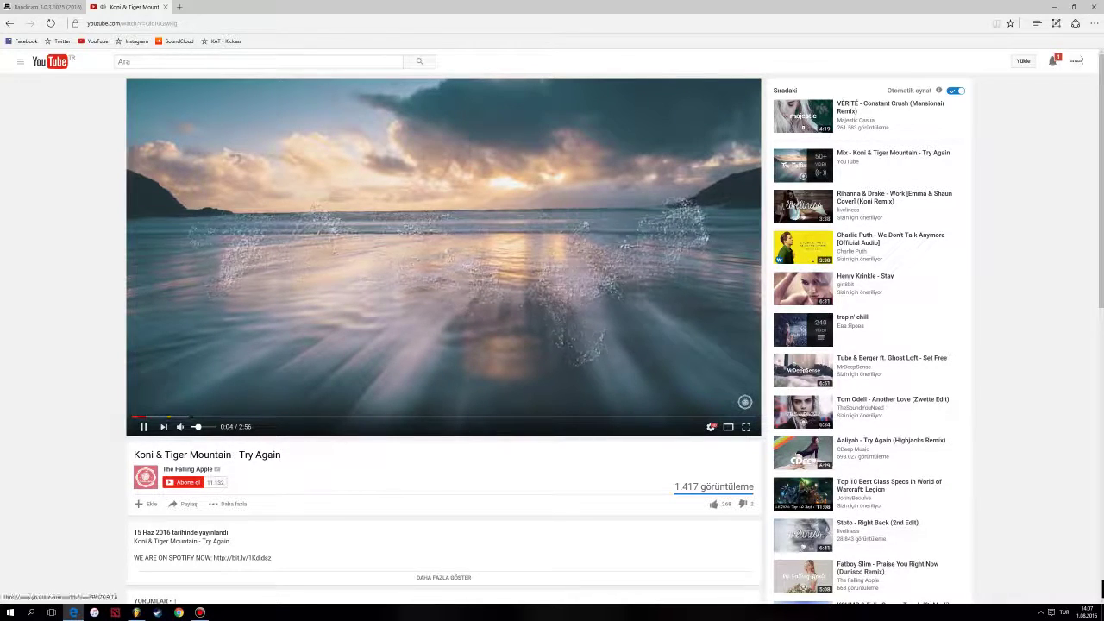
key("space")
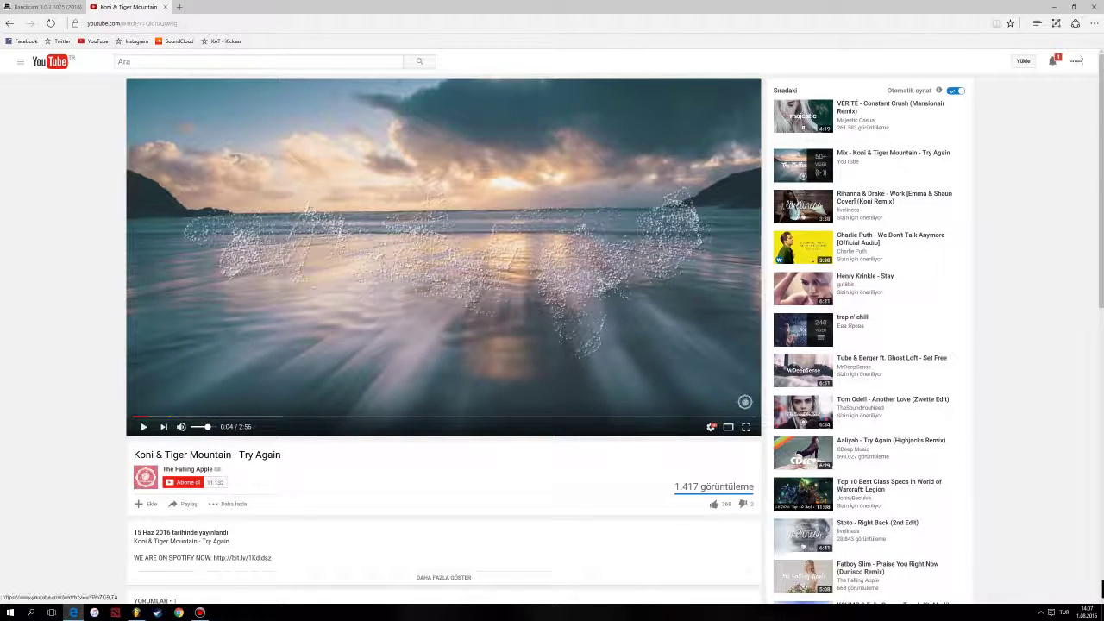
key("space")
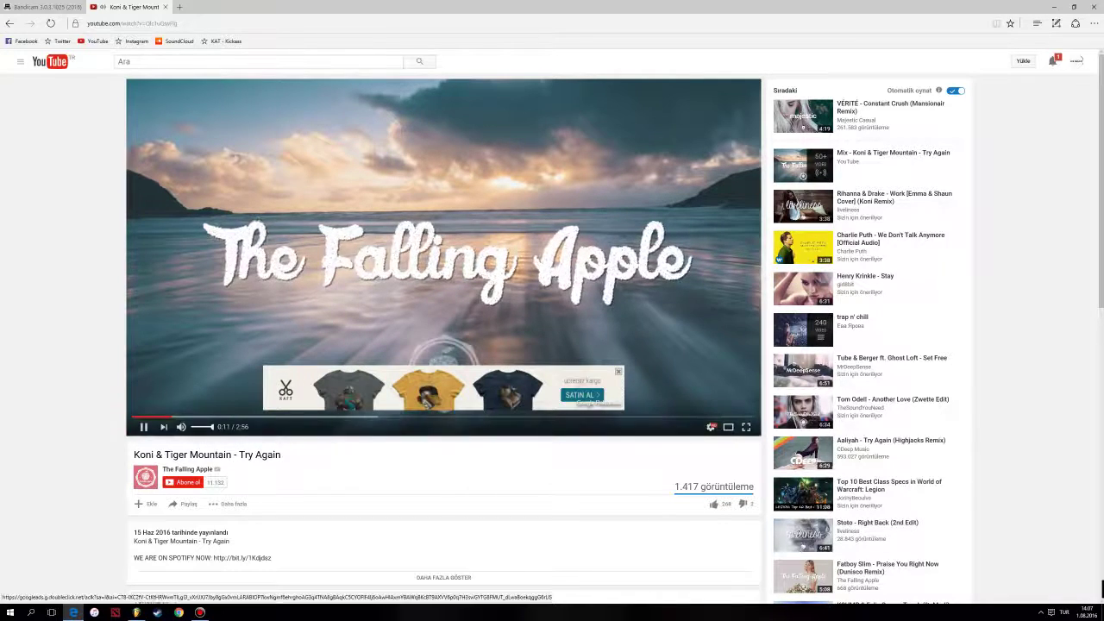
left_click(619, 371)
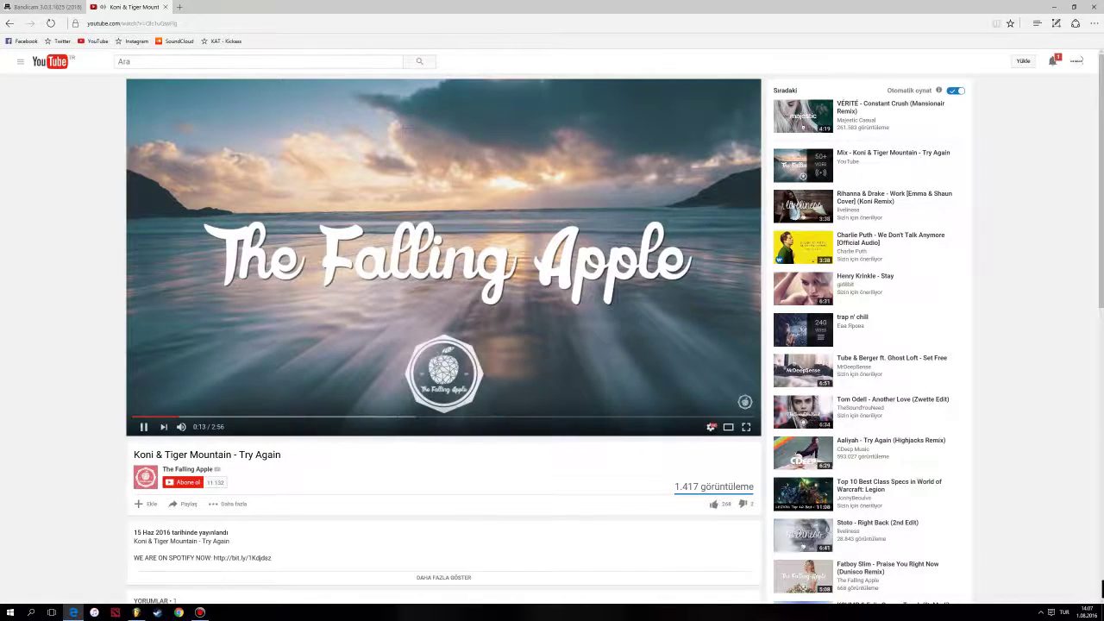
left_click(746, 427)
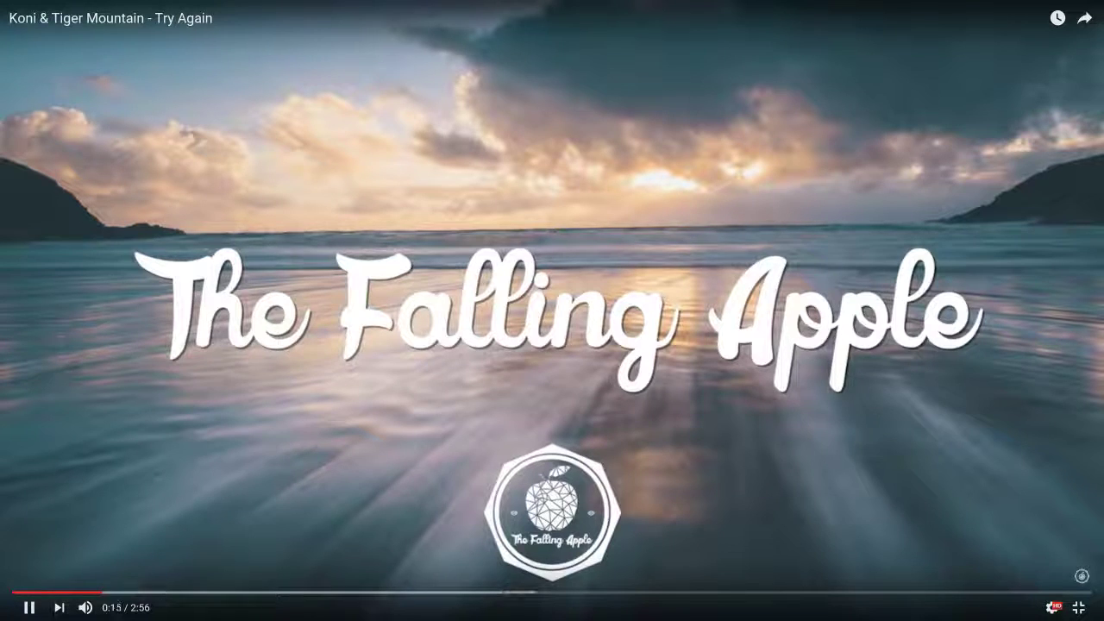
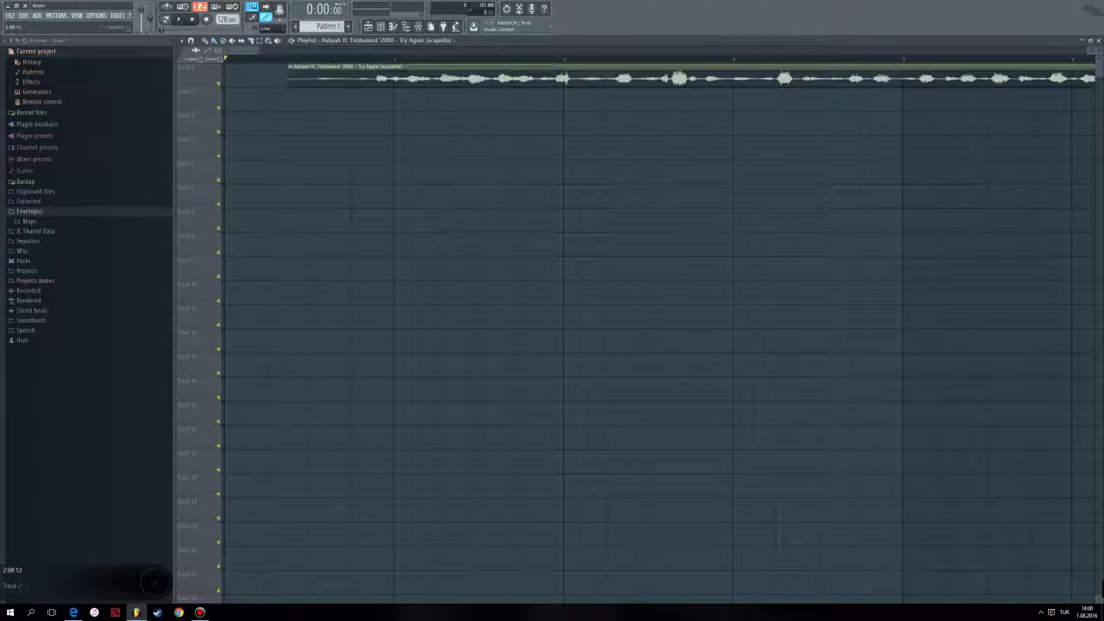
- Play through the opening of the Try Again acapella clip in the playlist, zooming out to follow its waveform
key("space")
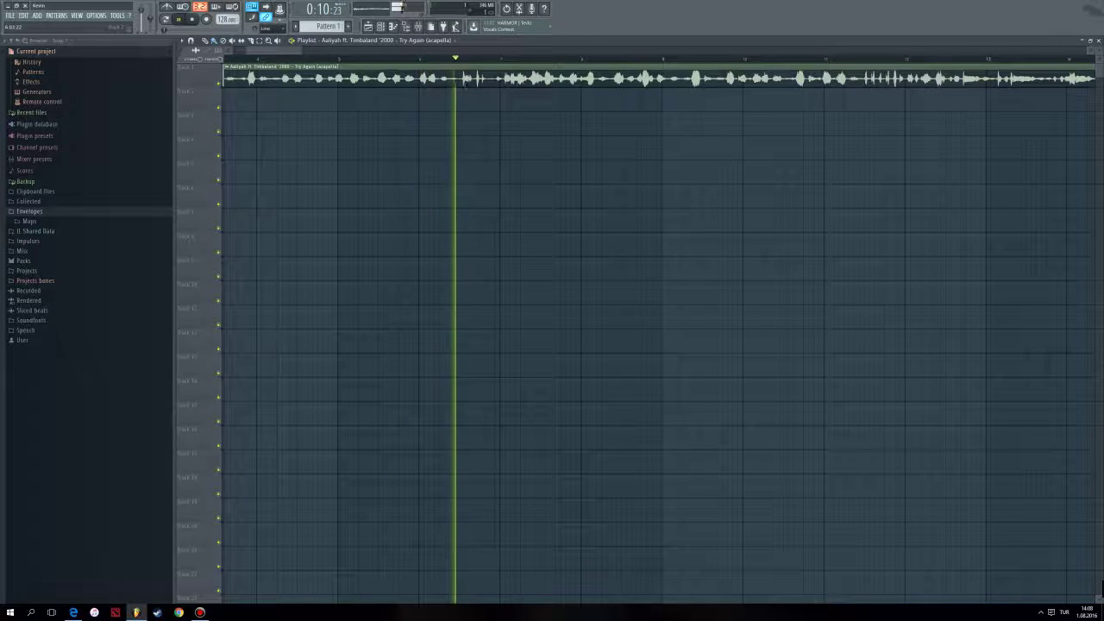
scroll(434, 259, "down", 3)
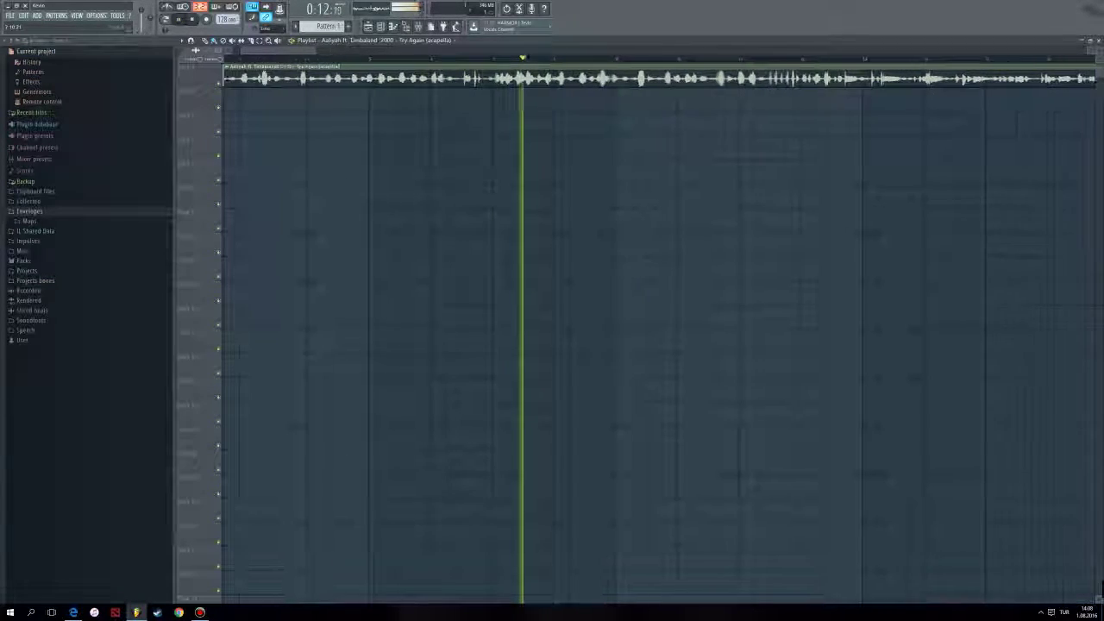
key("space")
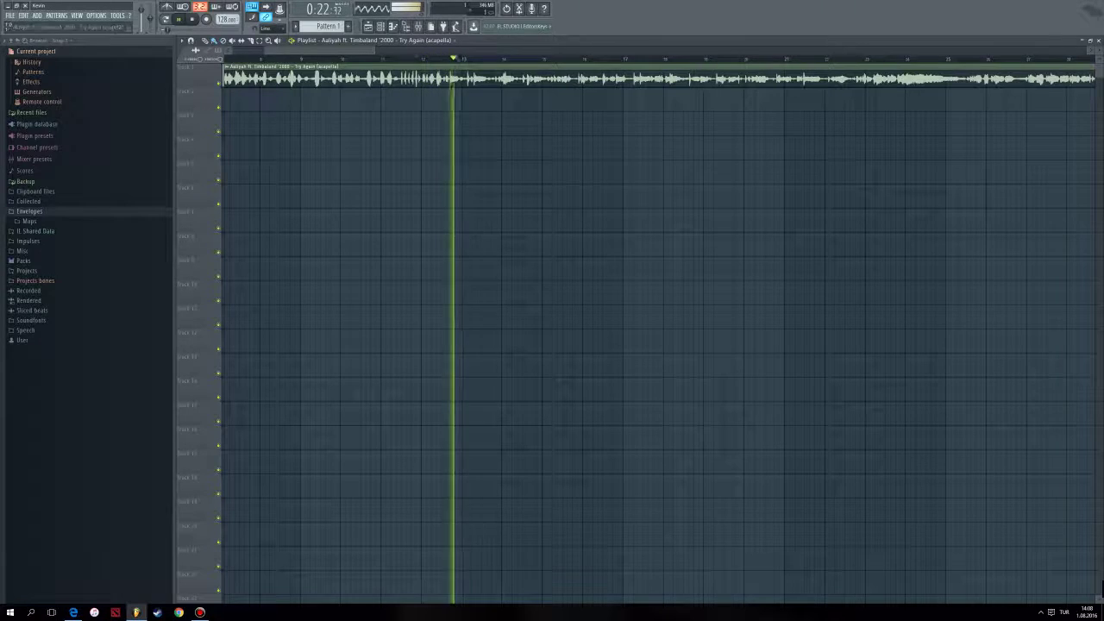
key("space")
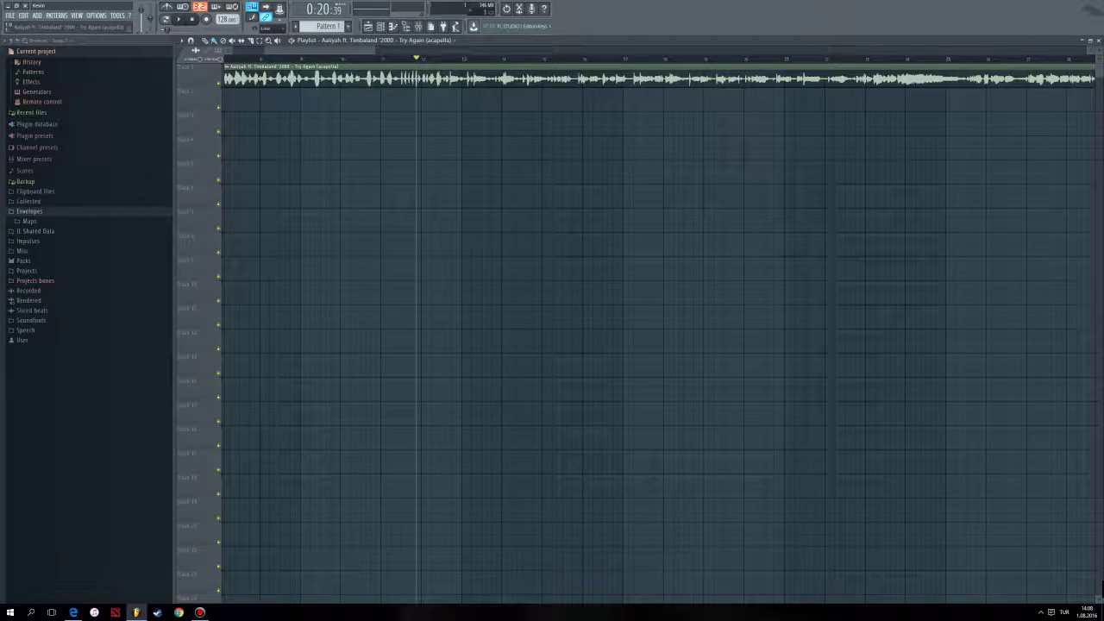
key("space")
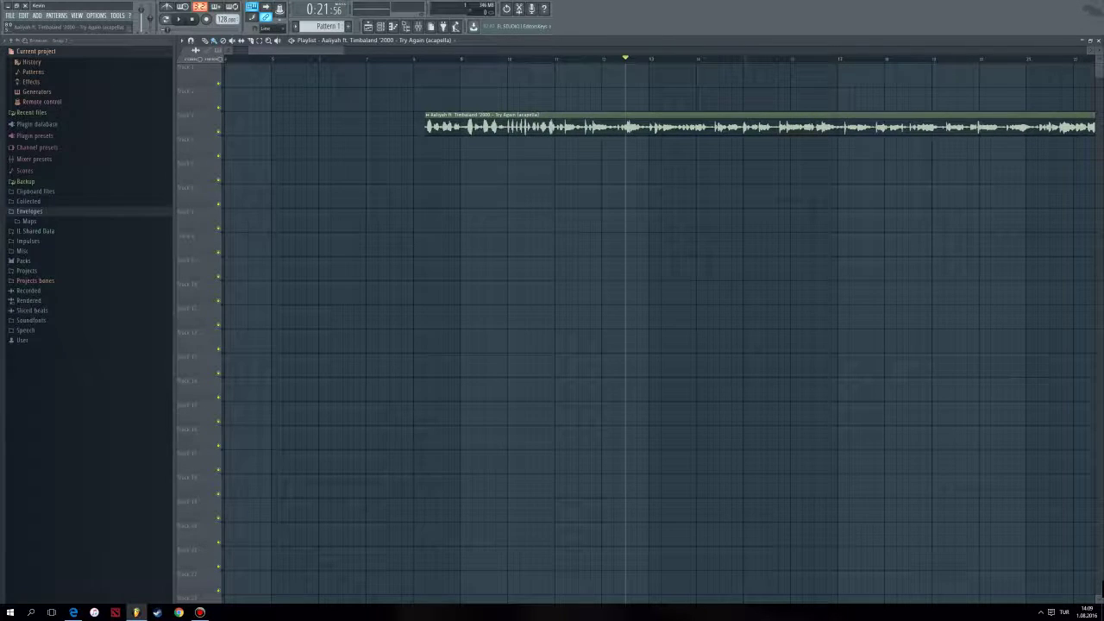
- Move the Try Again acapella clip up to track 1 and play it back from its start
mouse_move(426, 127)
left_mouse_down()
mouse_move(533, 127)
mouse_move(466, 79)
left_mouse_up()
left_click(455, 59)
key("space")
key("space")
key("space")
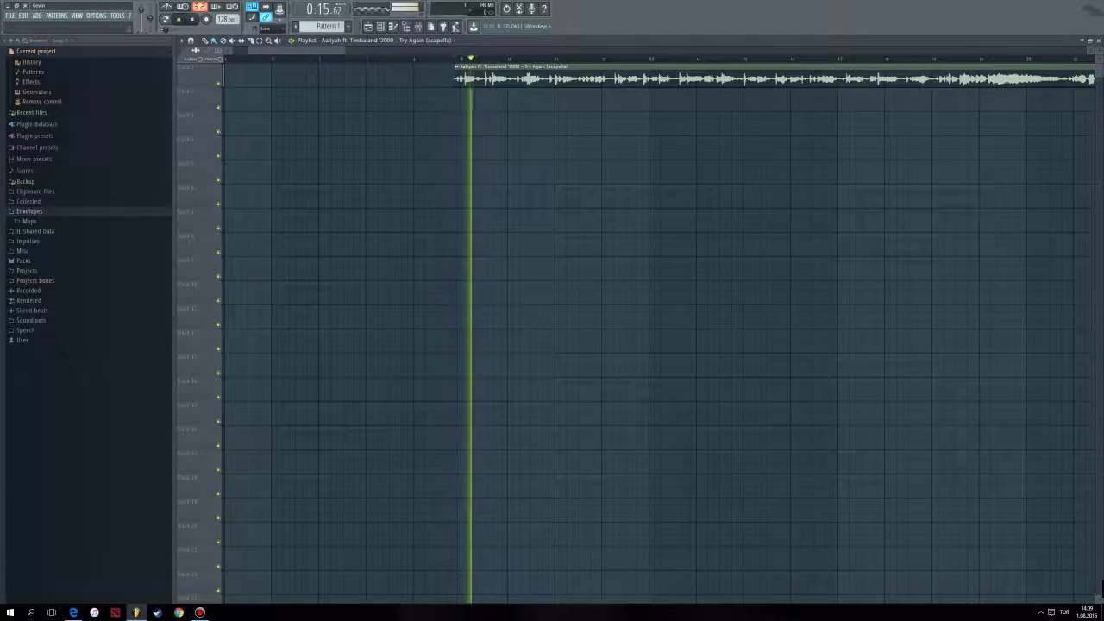
key("space")
scroll(659, 79, "right", 3)
scroll(659, 328, "left", 3)
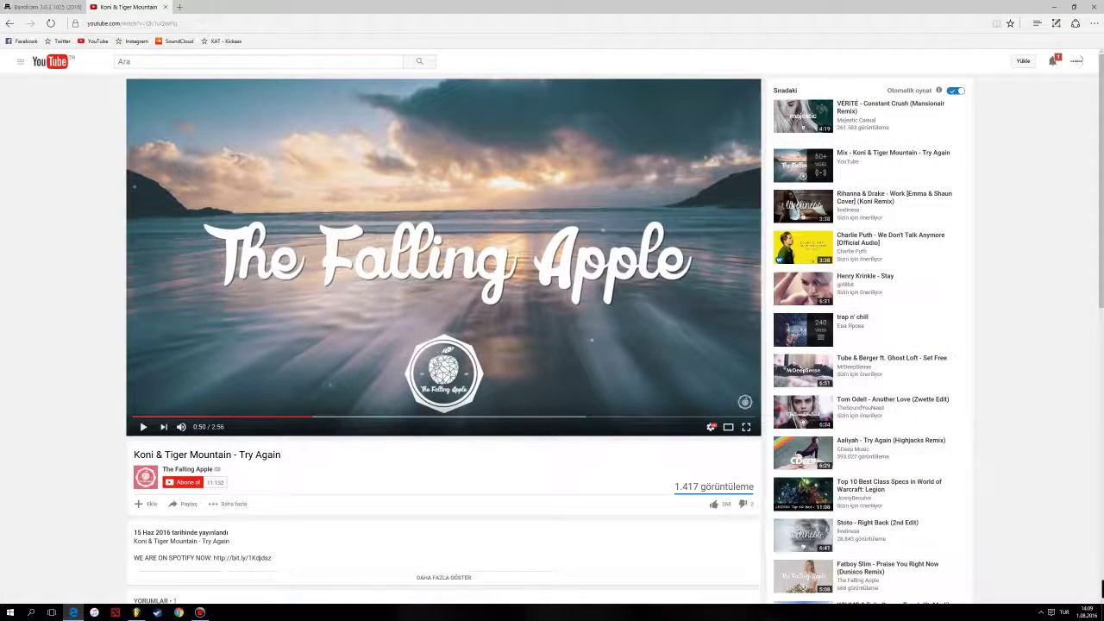
- Search the web for "aliyaah try again bpm" in a new browser tab and look up the song's tempo on songbpm.com
key("ctrl+t")
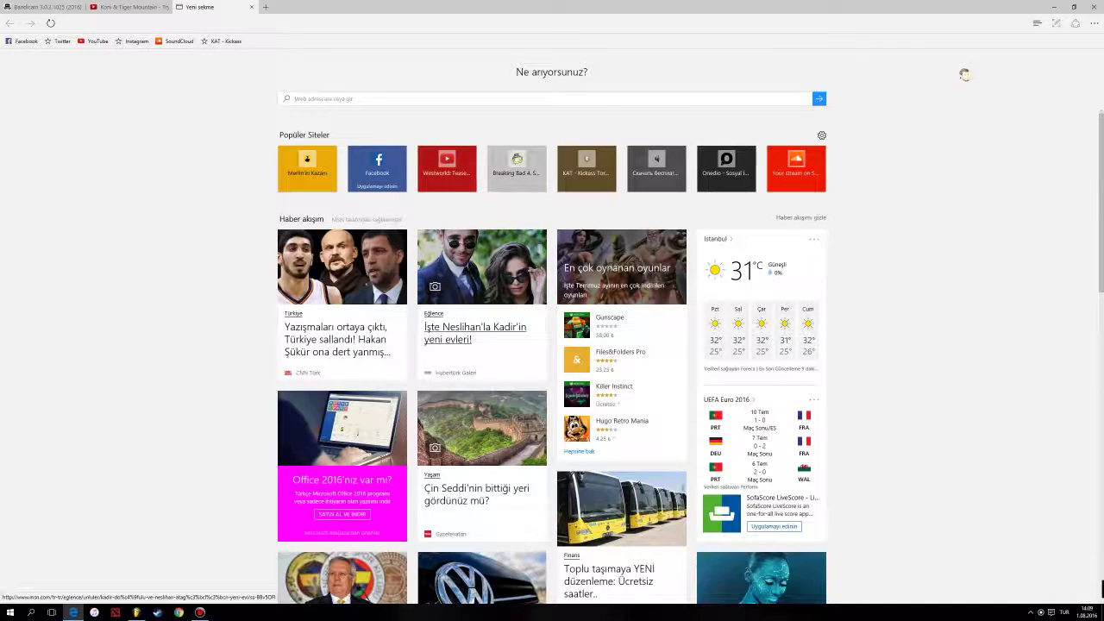
type("aliyaah")
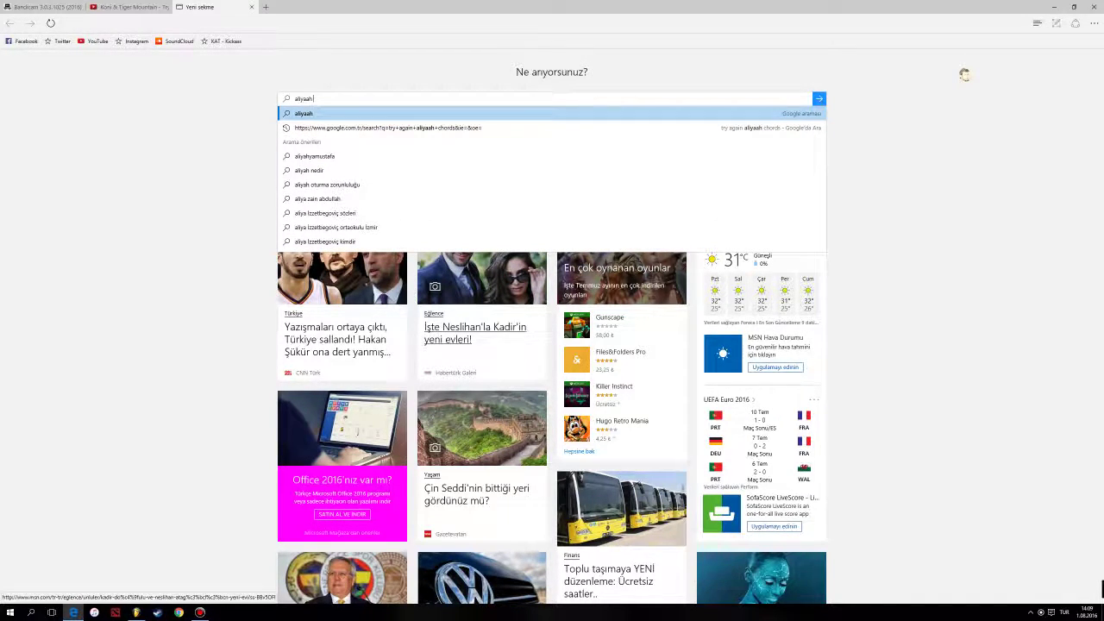
type(" try again bpm")
key("Return")
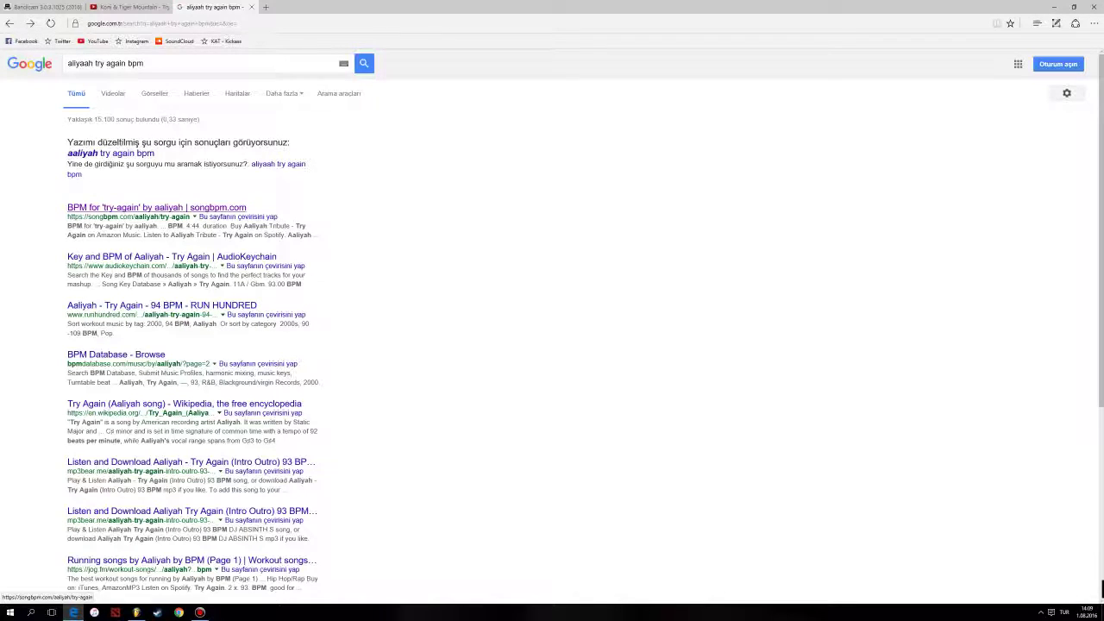
left_click(156, 208)
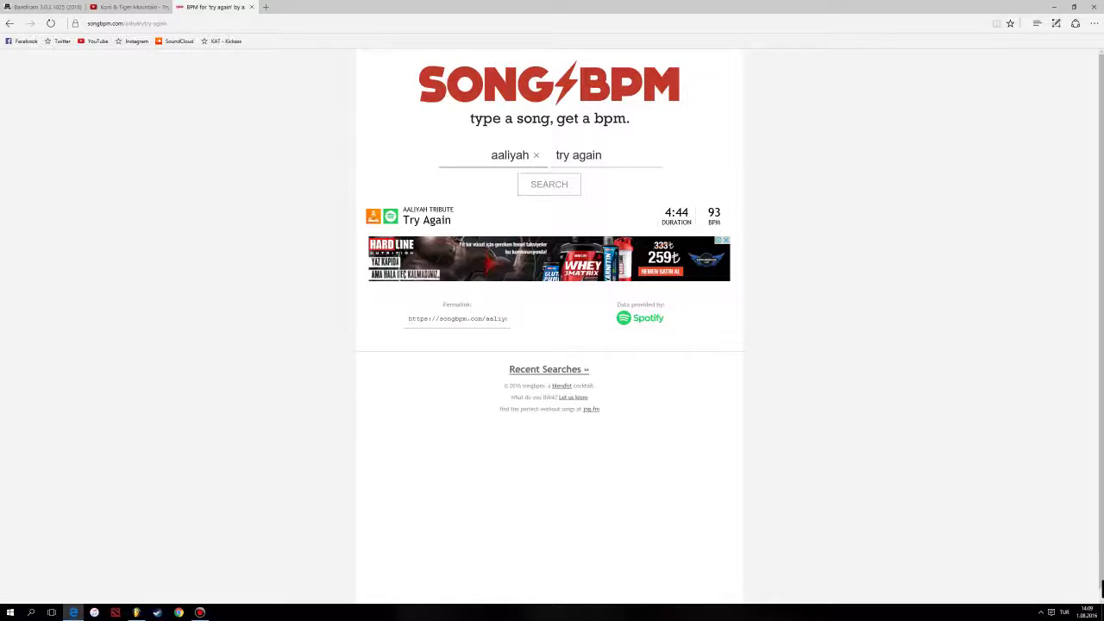
left_click_drag(402, 220, 721, 214)
left_click(721, 214)
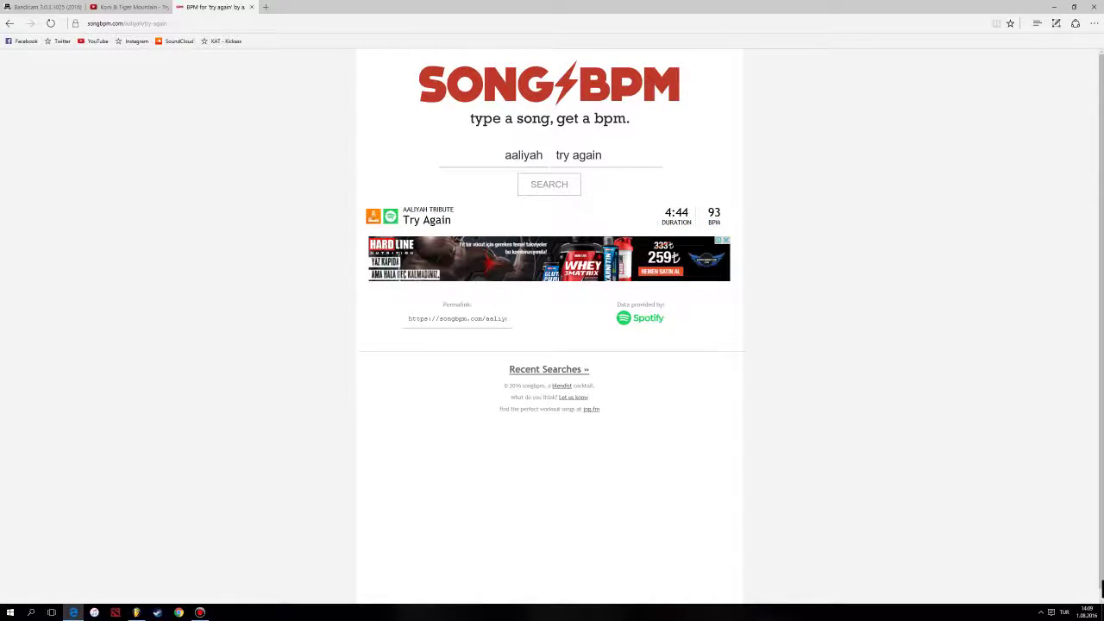
- Switch to FL Studio and briefly play the acapella clip from its start in the playlist
left_click(136, 613)
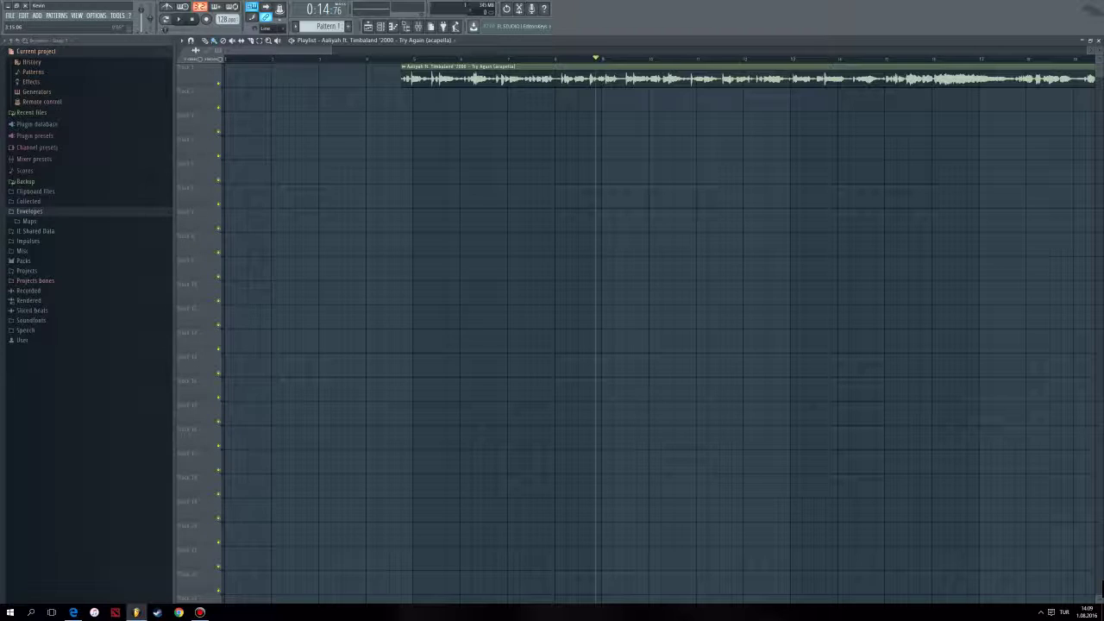
left_click(400, 59)
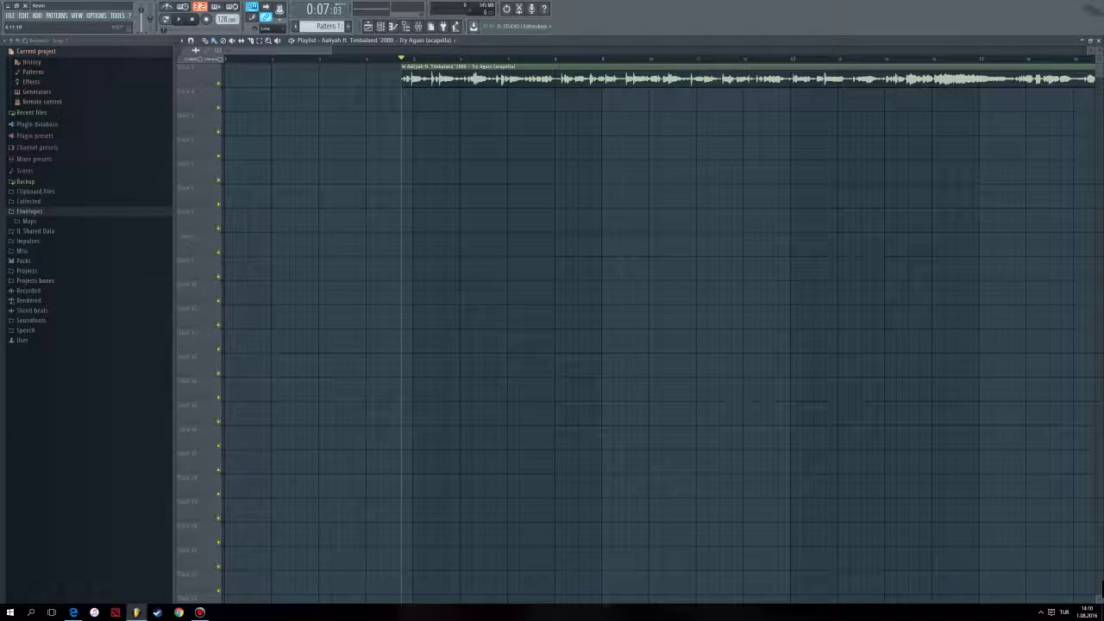
key("space")
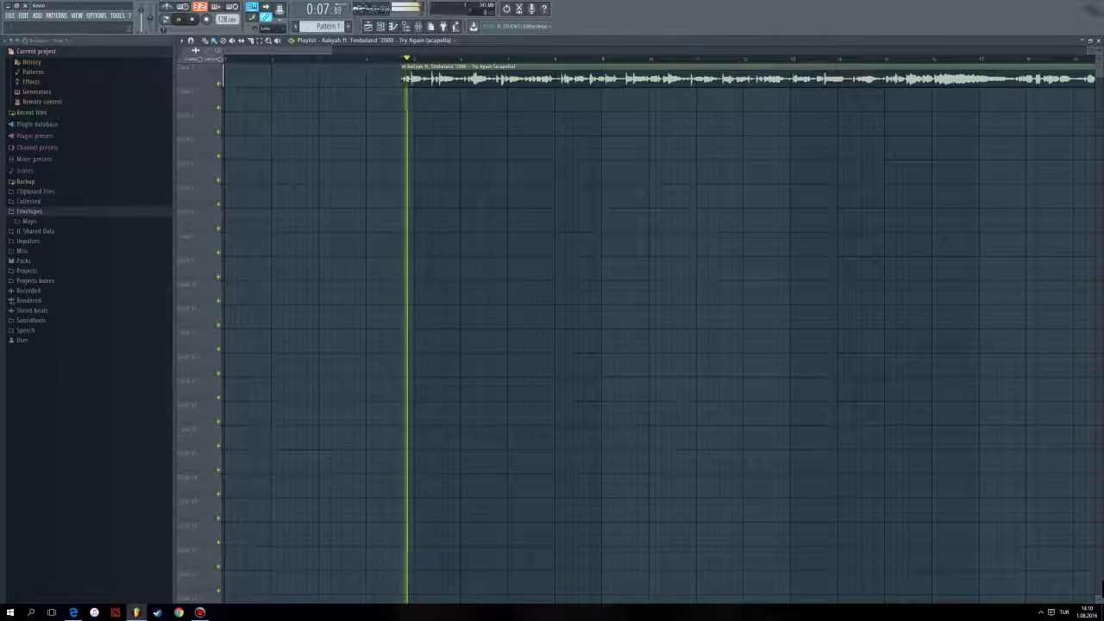
key("space")
- Turn on the metronome and play the acapella clip against it
left_click(168, 7)
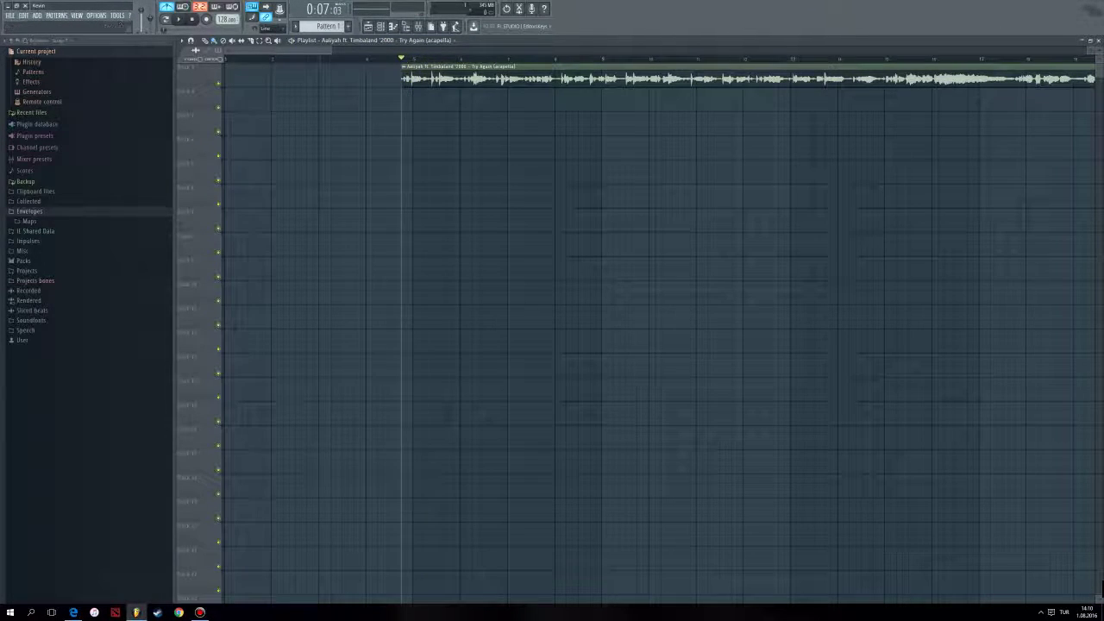
key("space")
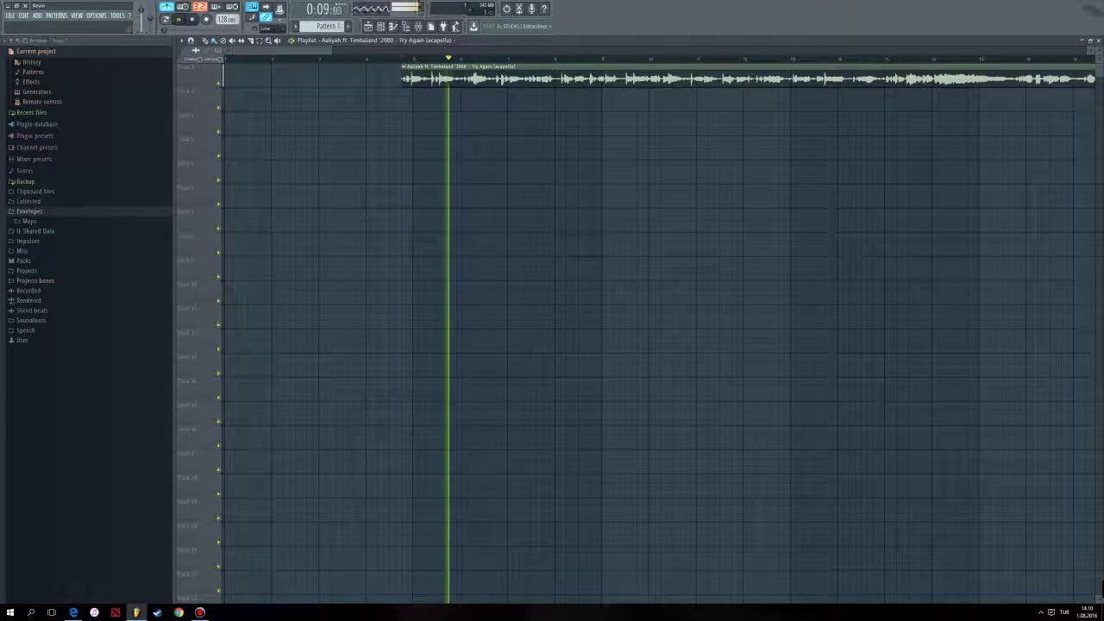
key("space")
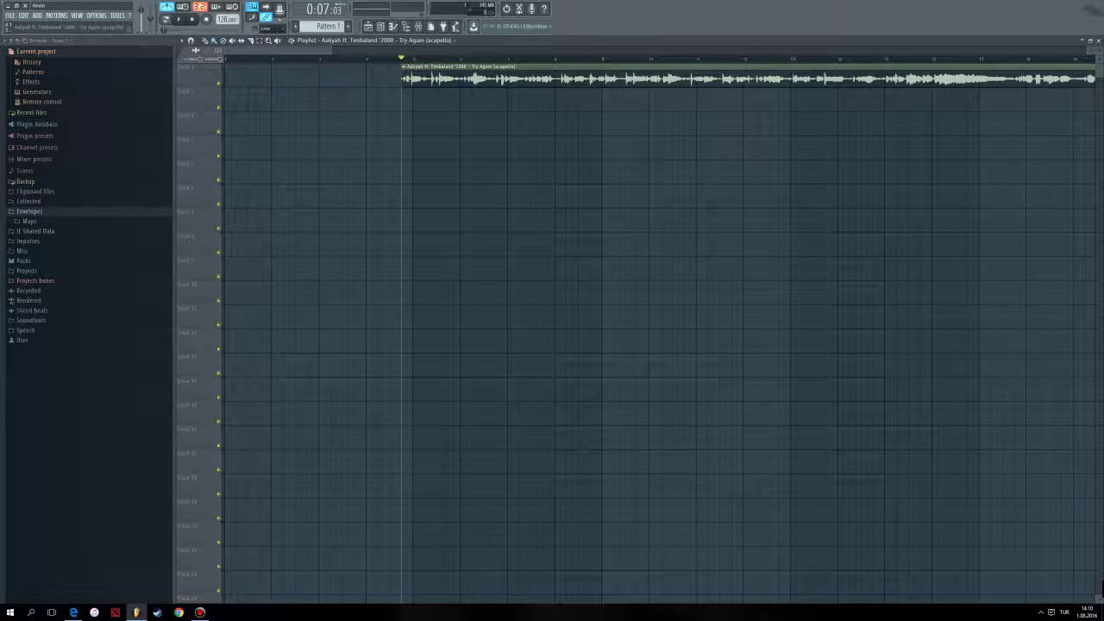
- Delete the acapella clip from the playlist and load Edison in the first effect slot of mixer track Insert 1
right_click(418, 79)
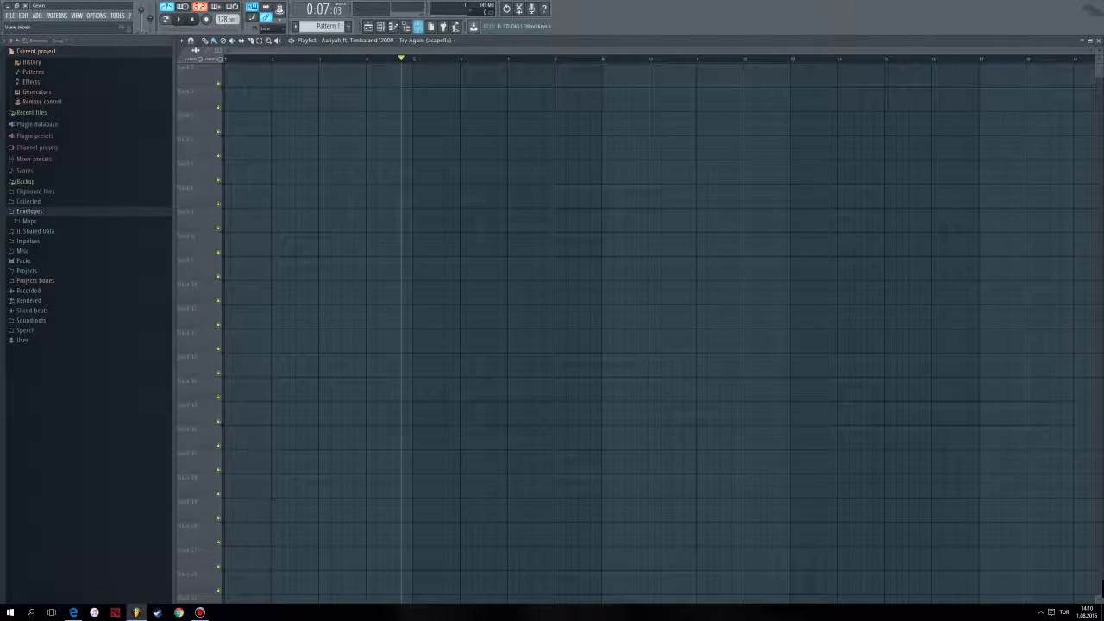
left_click(418, 26)
left_click(372, 172)
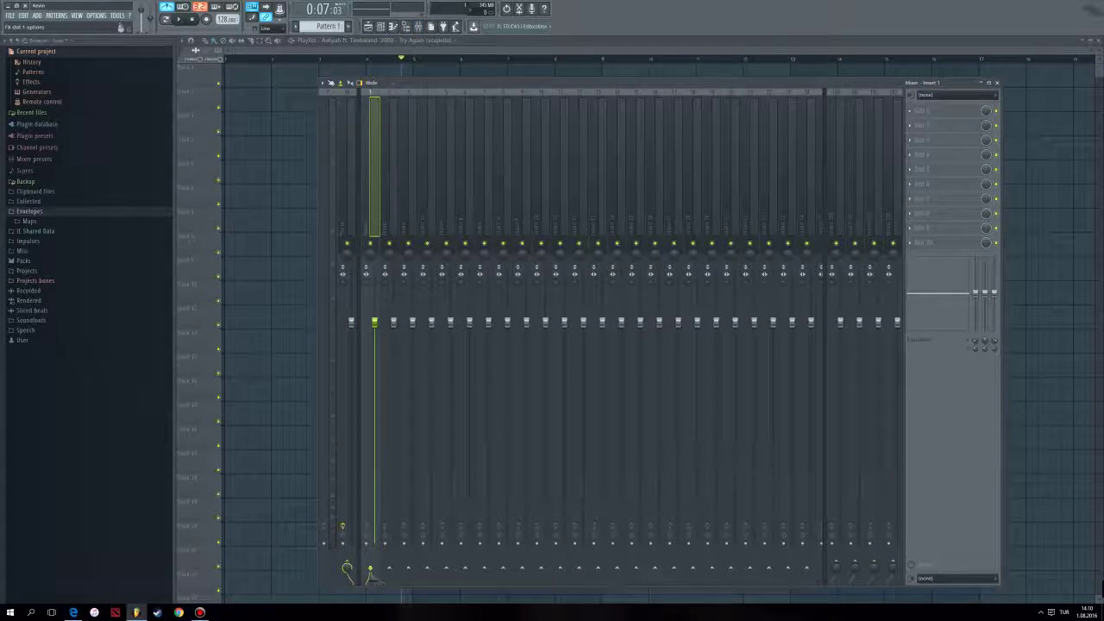
left_click(910, 110)
mouse_move(922, 122)
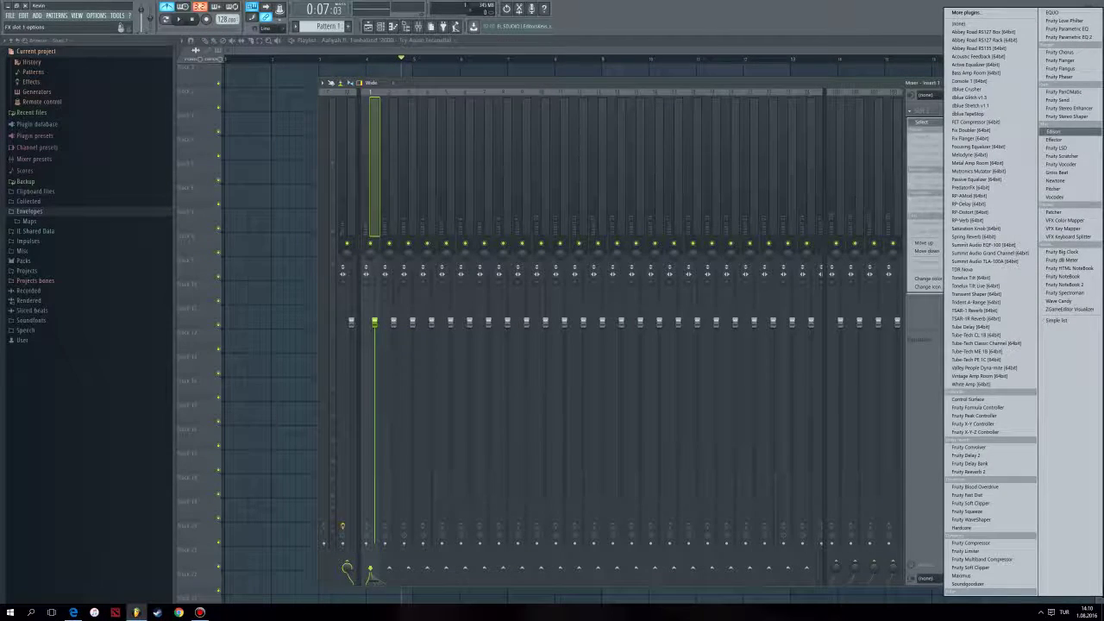
left_click(1054, 130)
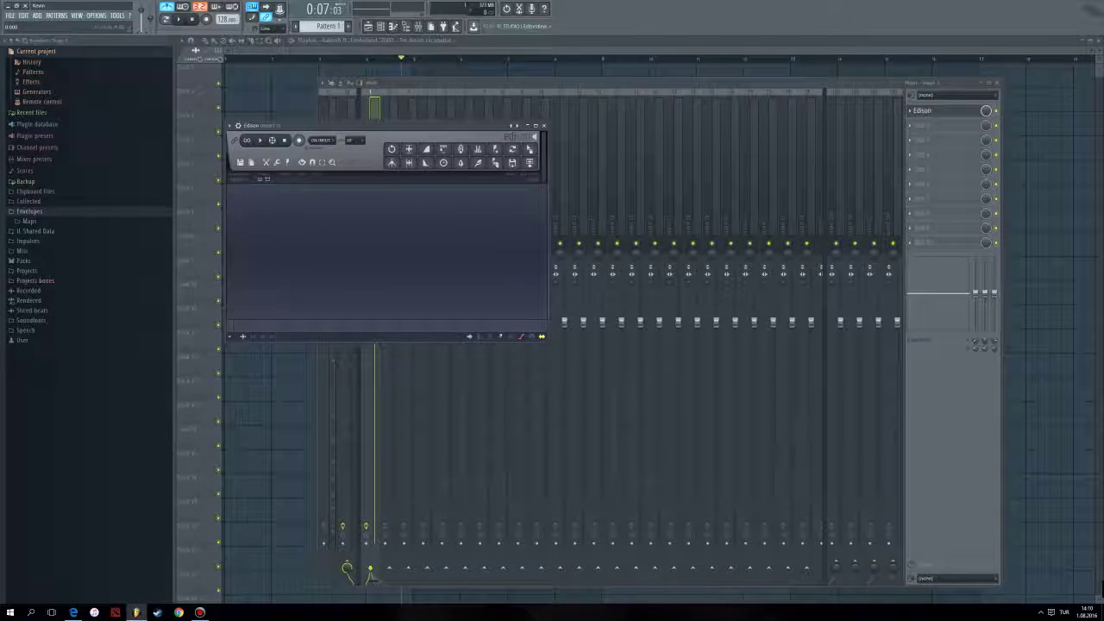
- Load the Aaliyah ft. Timbaland Try Again acapella file from the desktop into Edison
left_click(1102, 613)
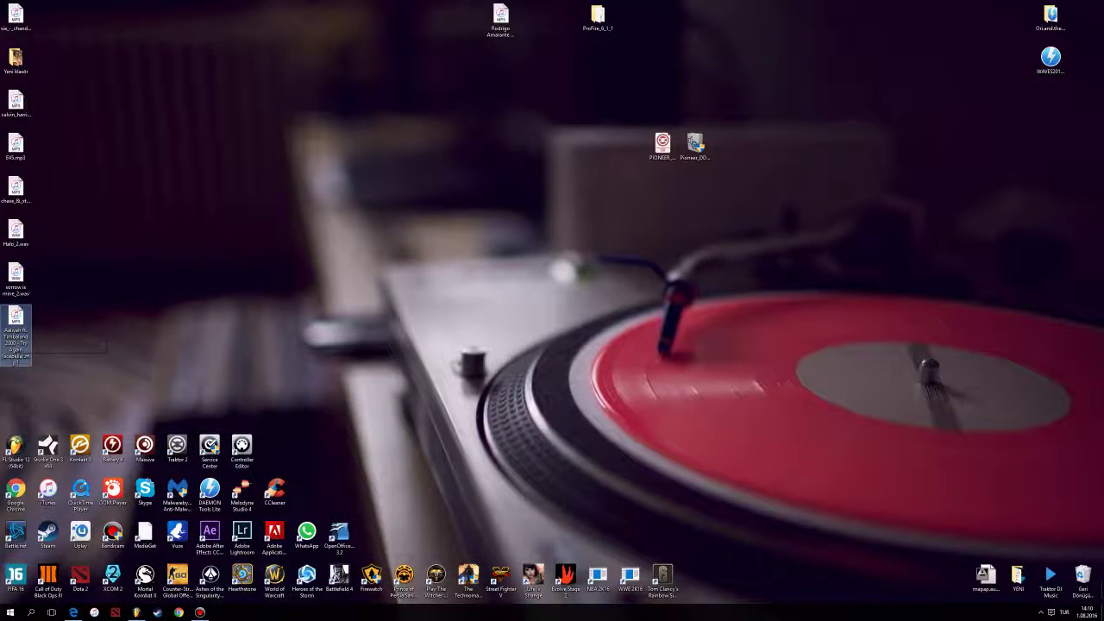
left_click_drag(16, 337, 341, 207)
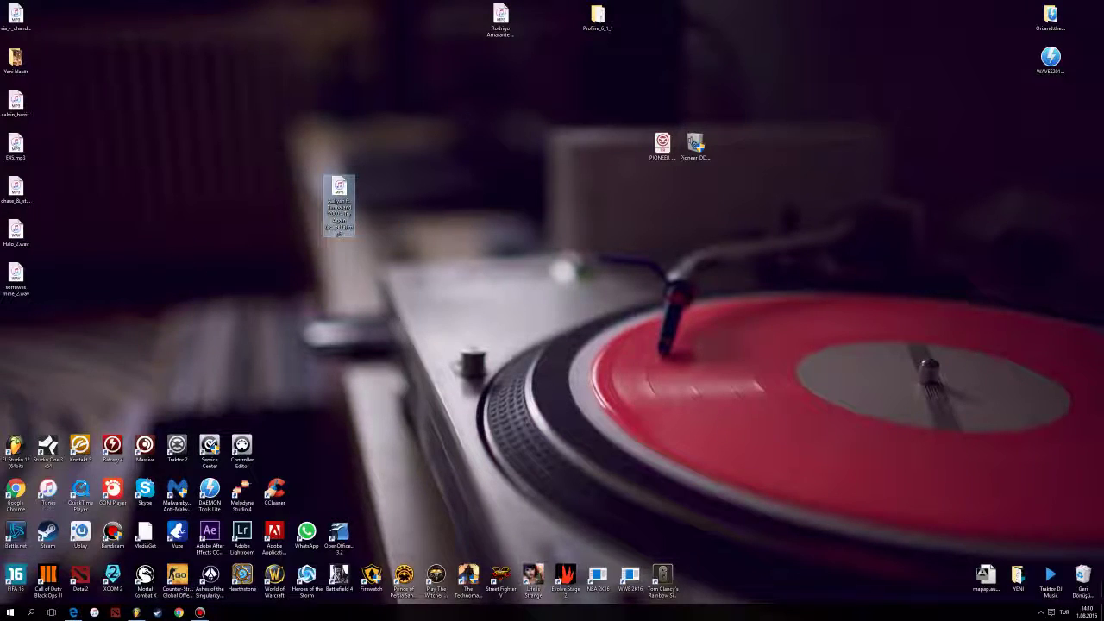
left_click_drag(15, 191, 307, 202)
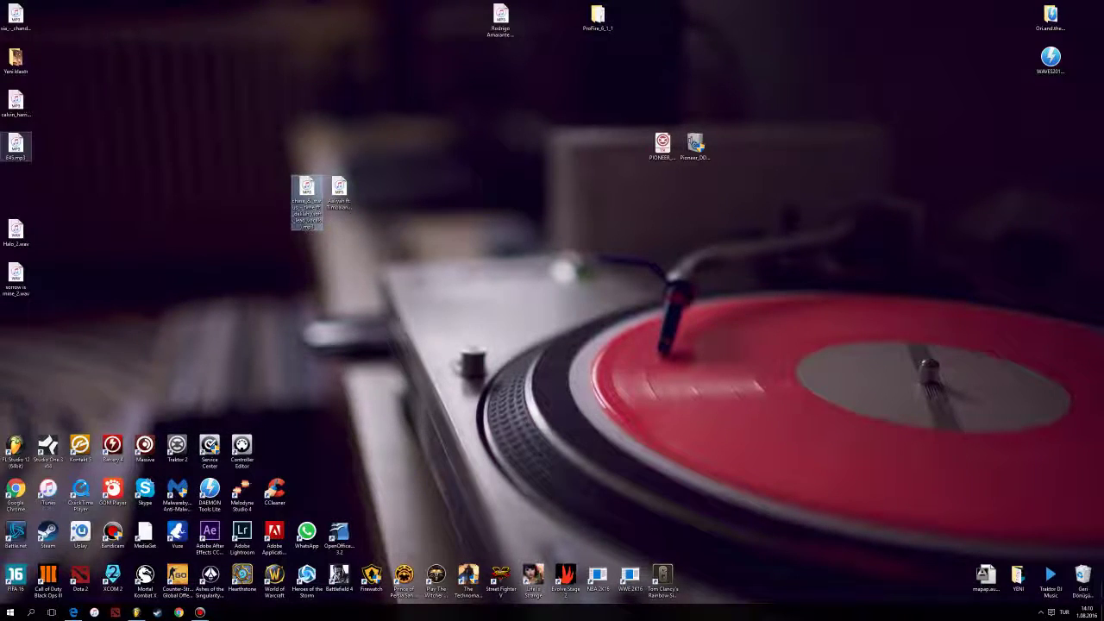
left_click_drag(16, 103, 241, 195)
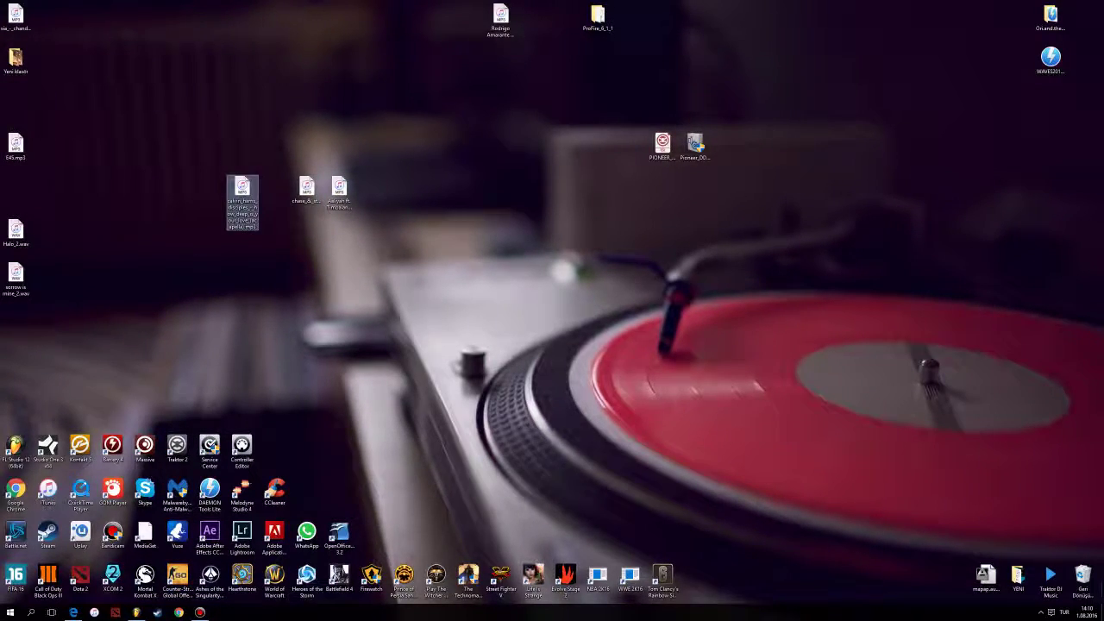
mouse_move(338, 202)
left_mouse_down()
mouse_move(783, 274)
mouse_move(369, 509)
mouse_move(121, 608)
mouse_move(135, 611)
mouse_move(153, 589)
mouse_move(341, 223)
left_mouse_up()
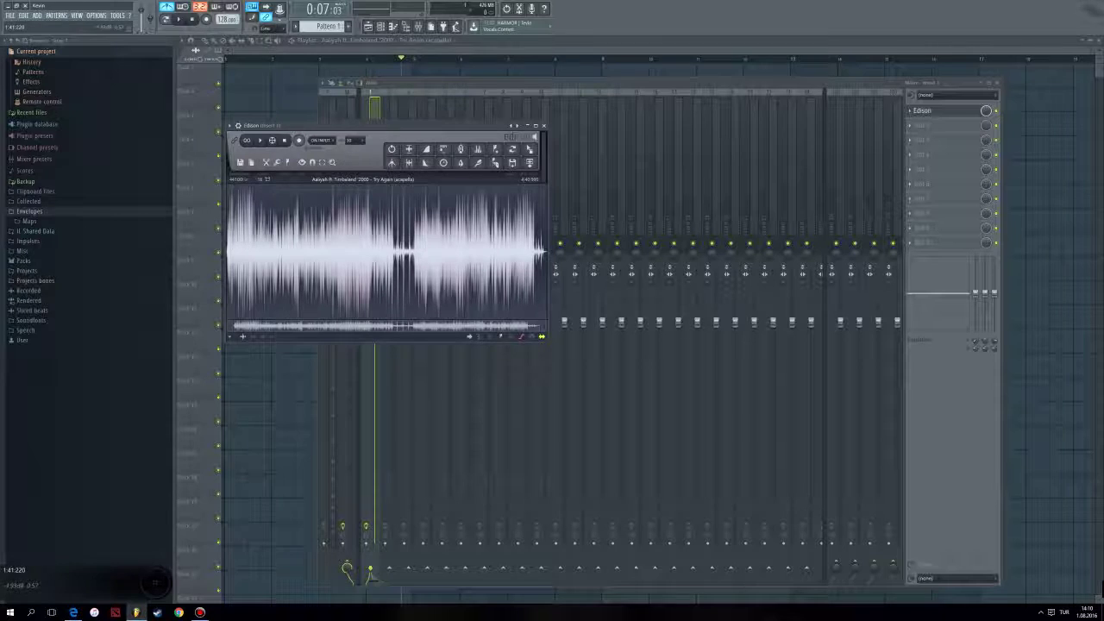
- Play the loaded acapella in Edison and briefly look at its sample properties
right_click(343, 214)
mouse_move(355, 236)
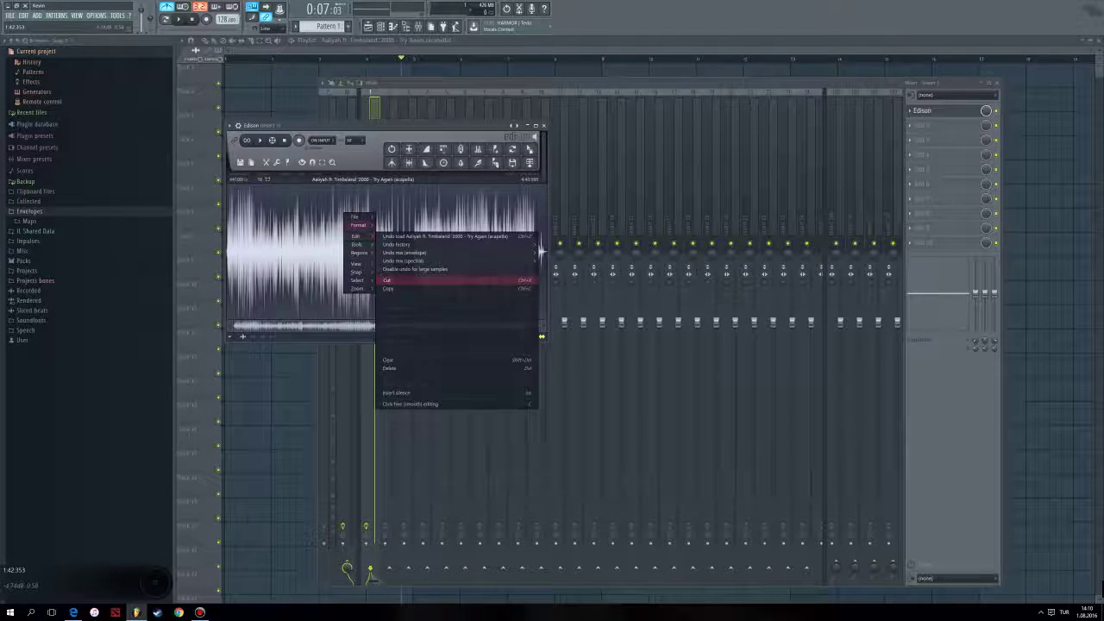
mouse_move(355, 216)
left_click(261, 140)
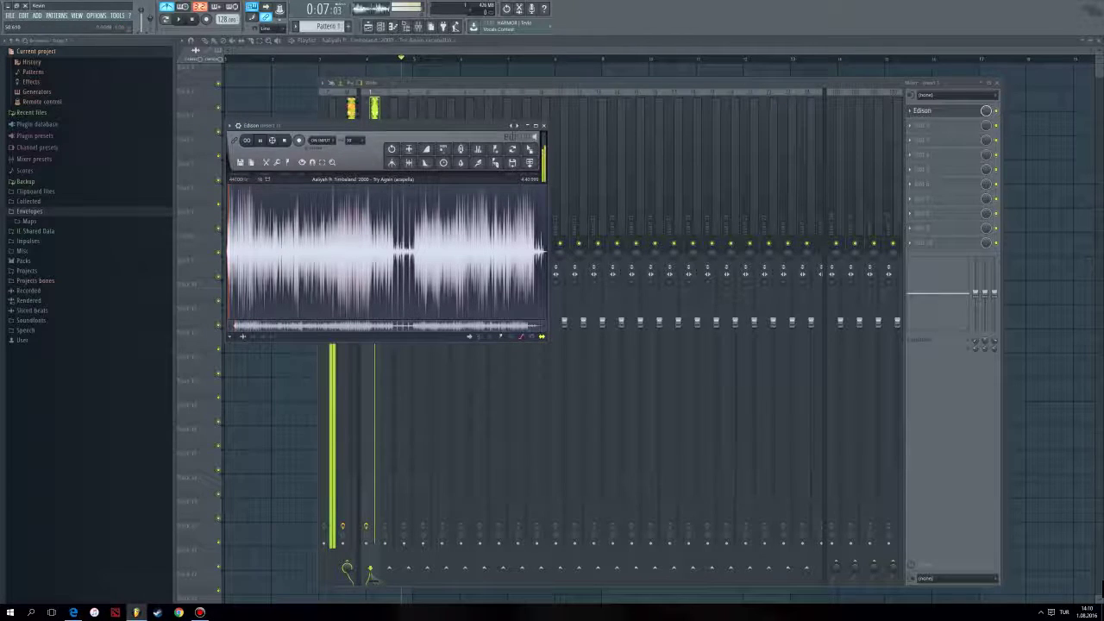
key("F2")
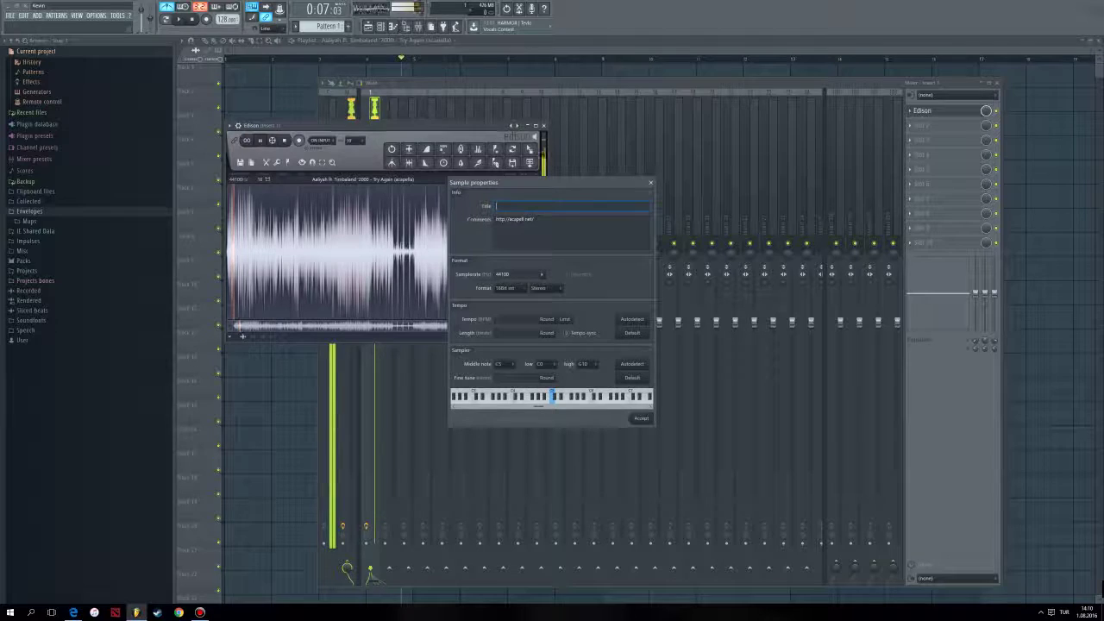
left_click(650, 182)
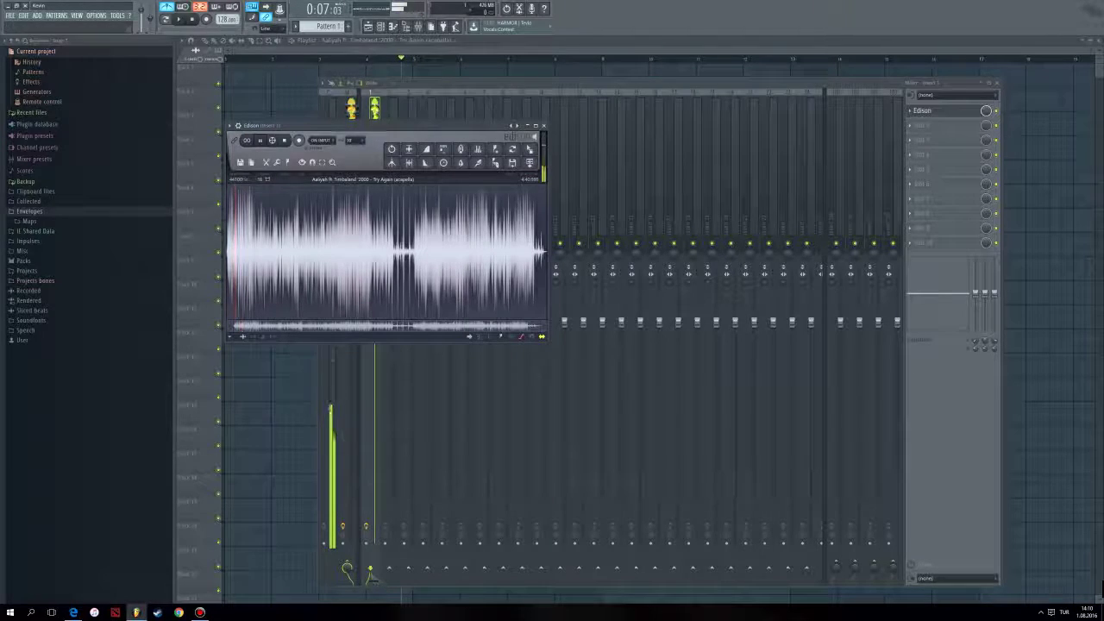
left_click(260, 141)
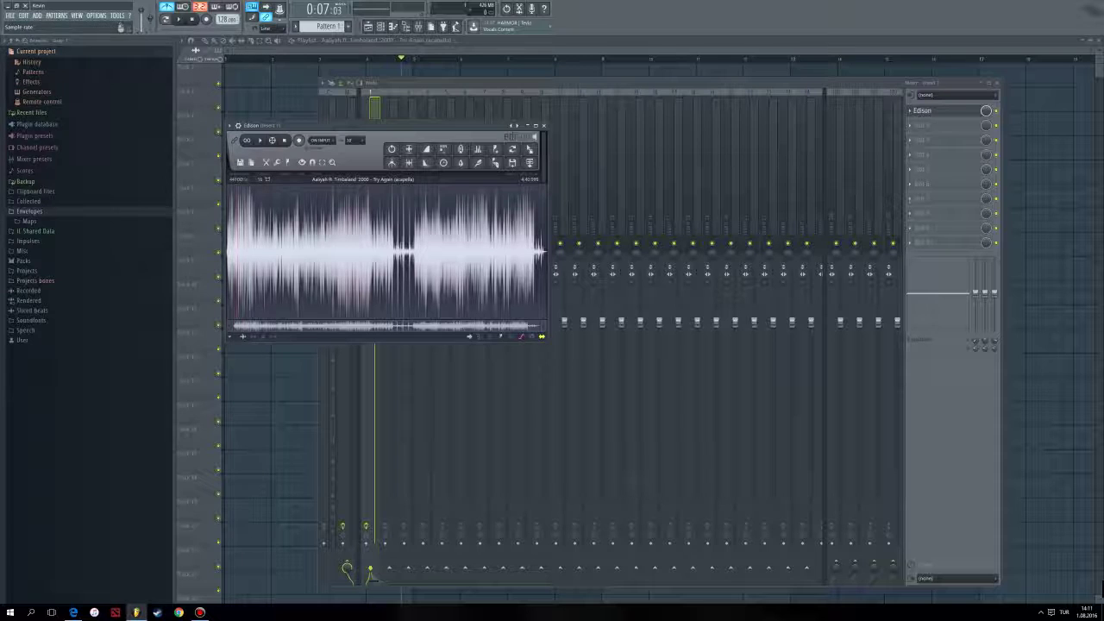
- Open the acapella's sample properties and autodetect its tempo with the detection for songs with variable tempo
left_click(238, 179)
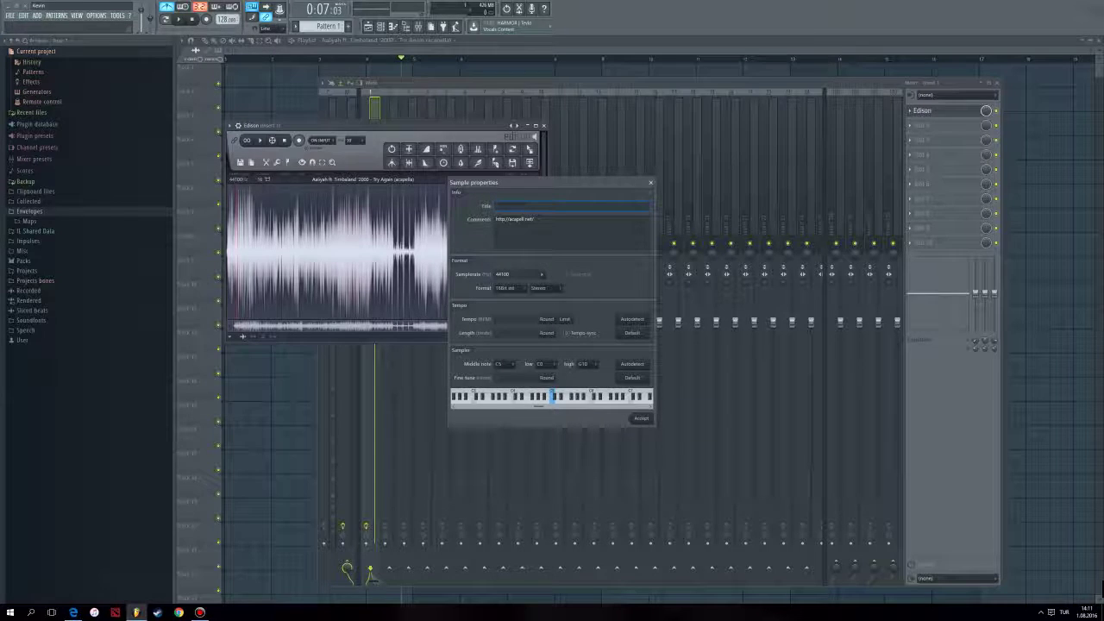
left_click(517, 319)
left_click(632, 319)
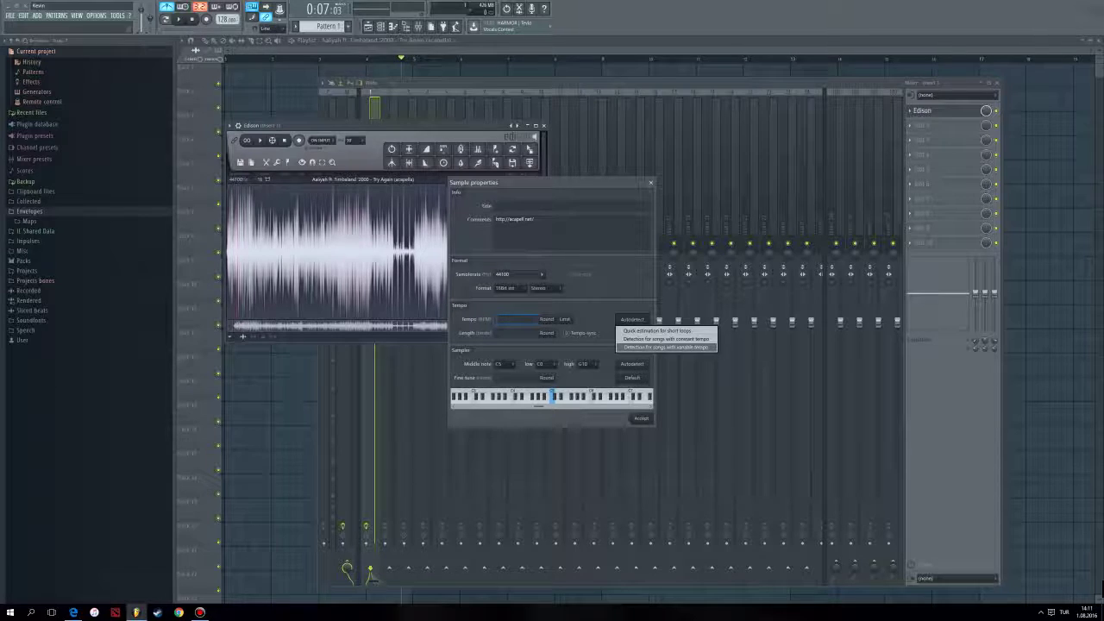
left_click(666, 347)
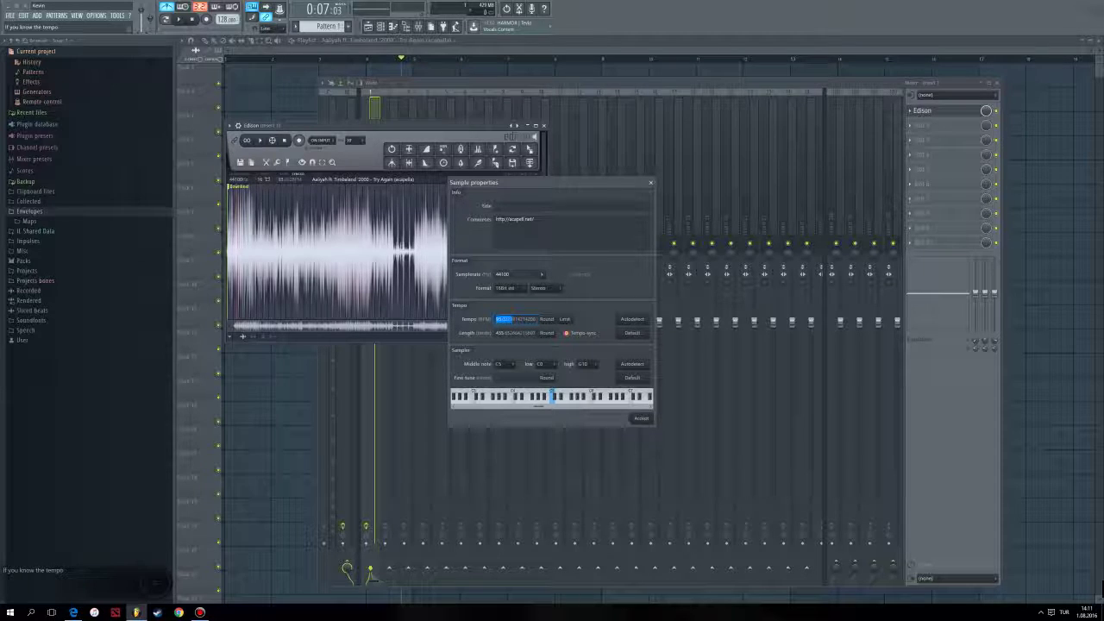
- Try the constant-tempo detection on the acapella, and return to the variable-tempo detection
key("BackSpace")
left_click(632, 319)
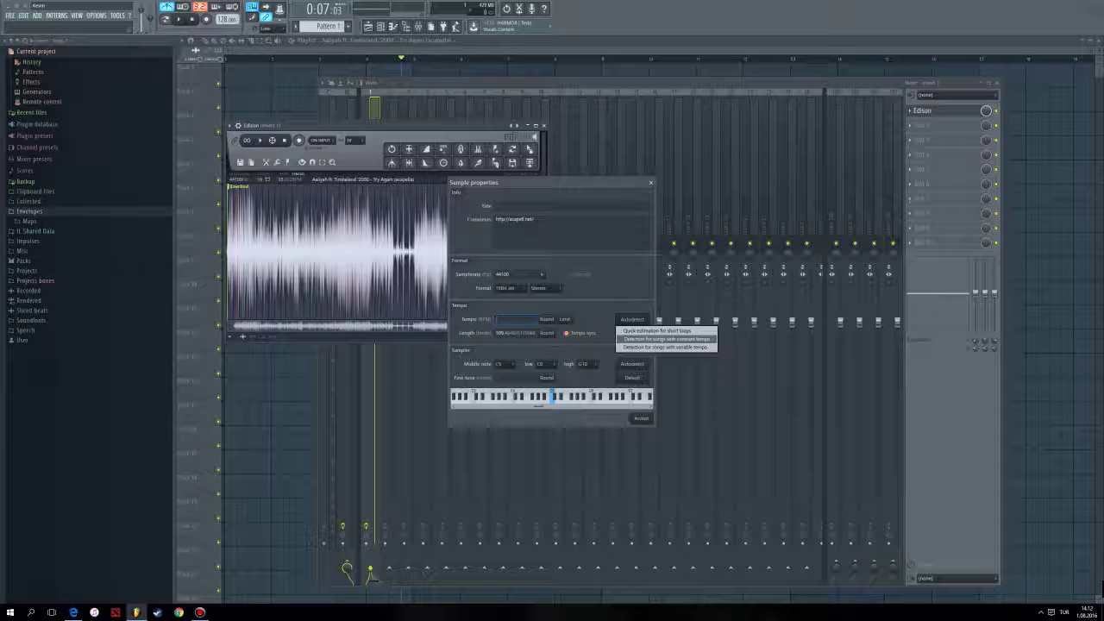
left_click(665, 338)
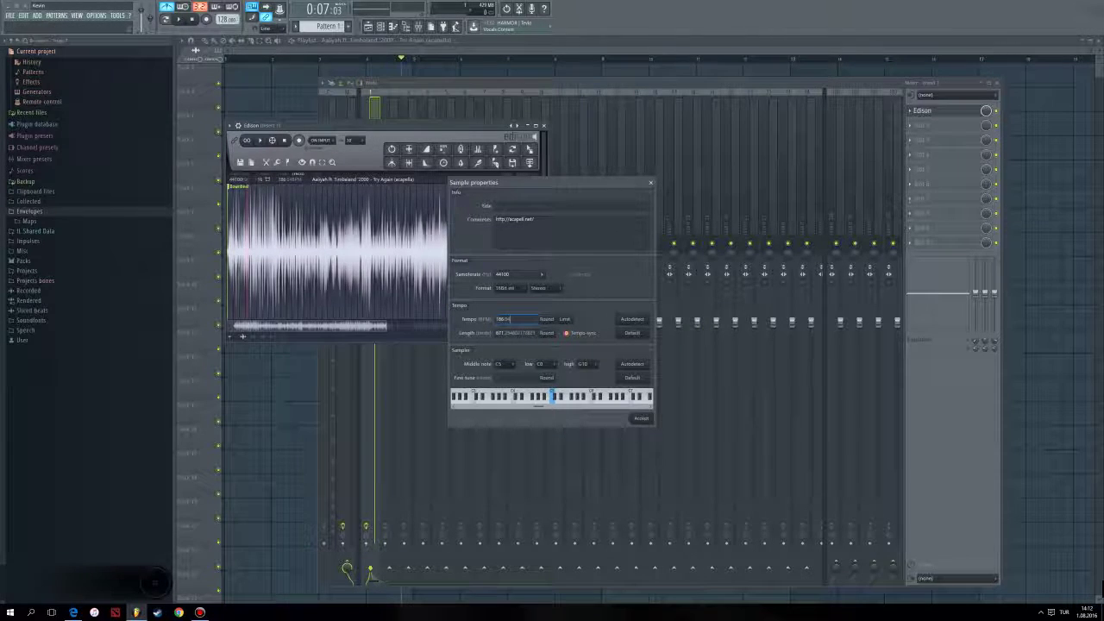
double_click(503, 319)
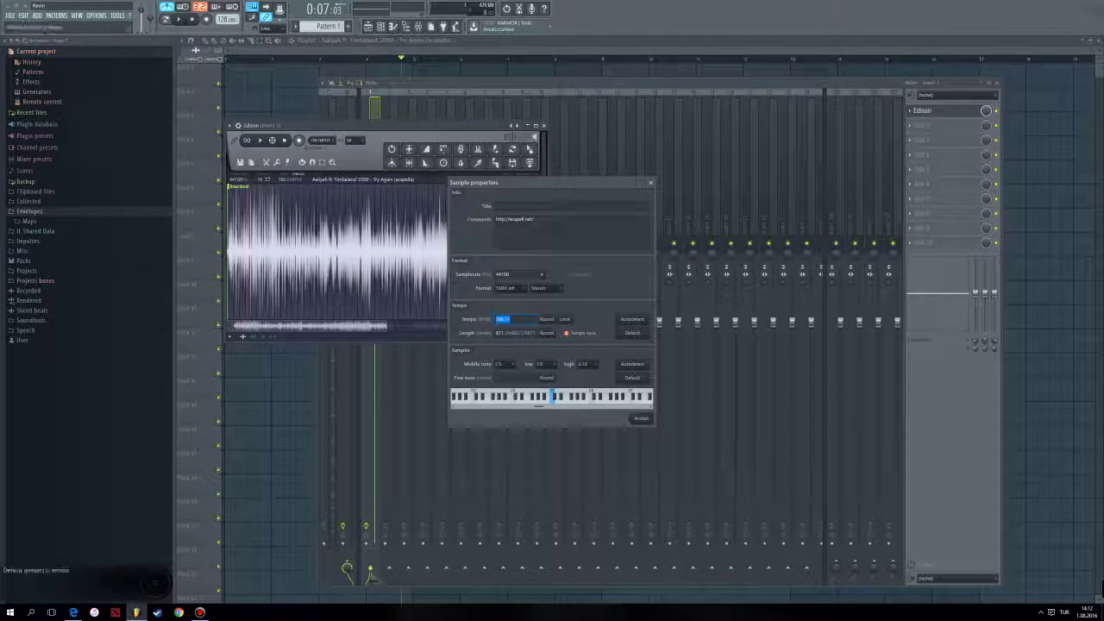
left_click(632, 319)
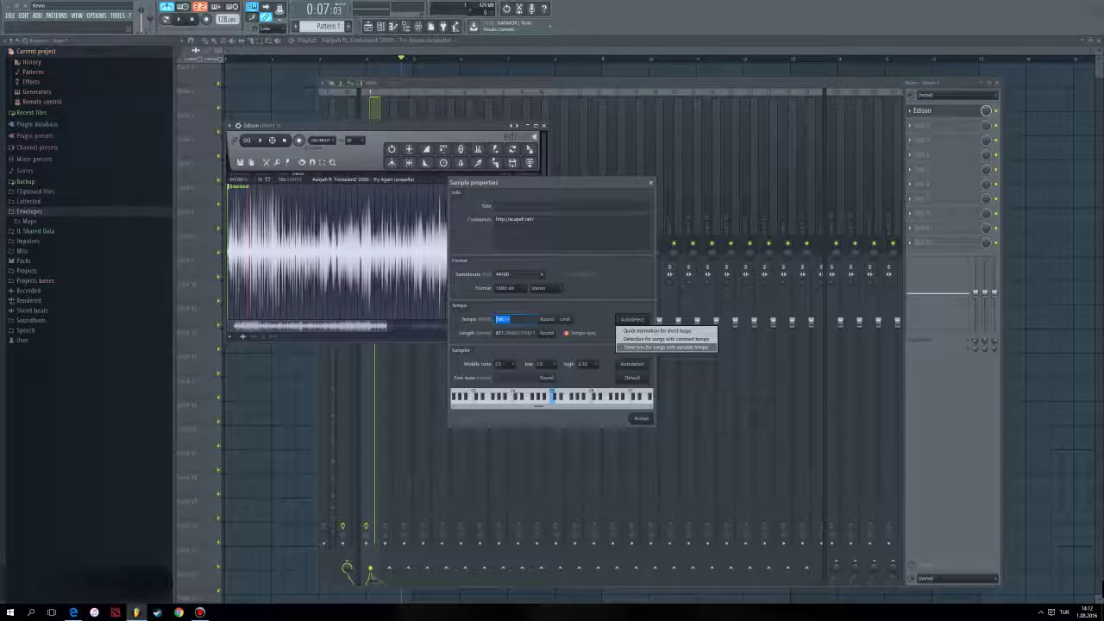
left_click(682, 345)
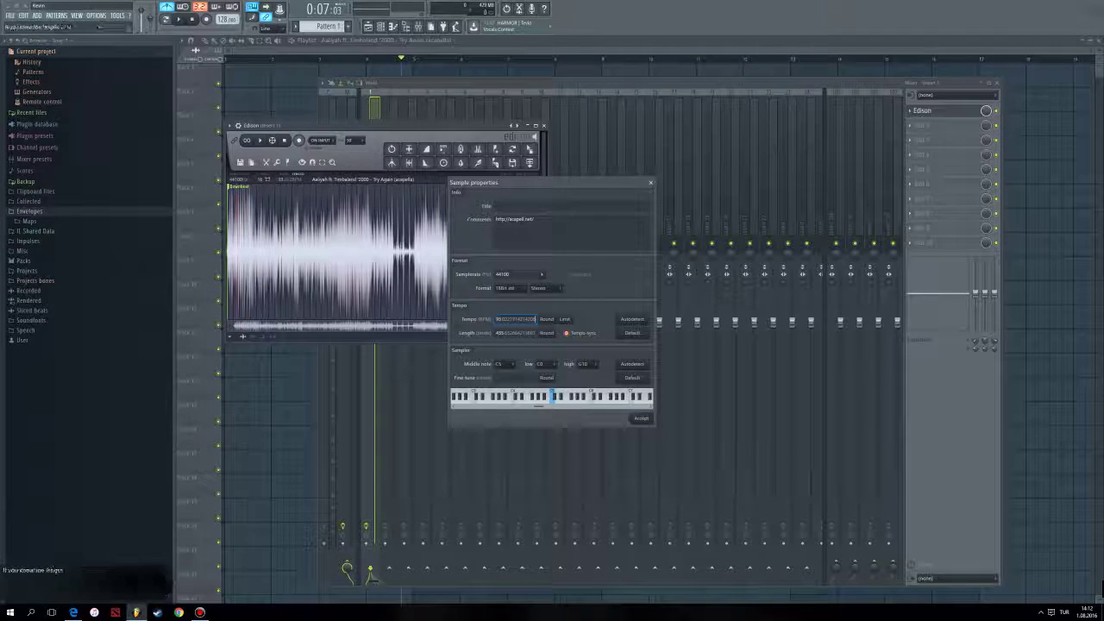
- Trim the decimals from the sample tempo so it is 93 BPM and accept the sample properties
left_click_drag(535, 319, 501, 319)
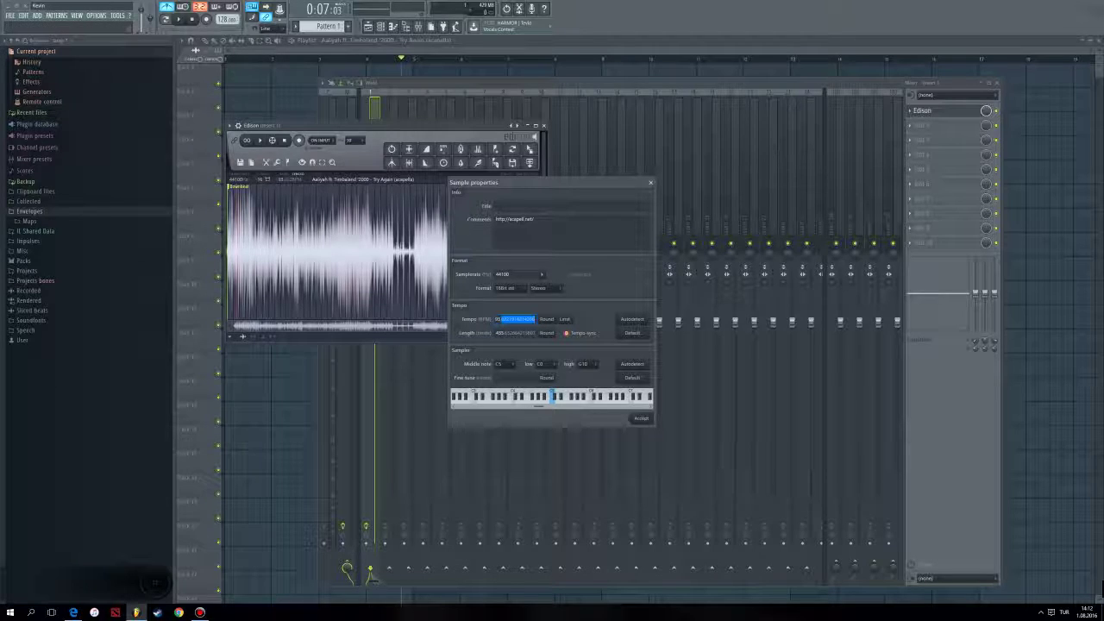
key("BackSpace")
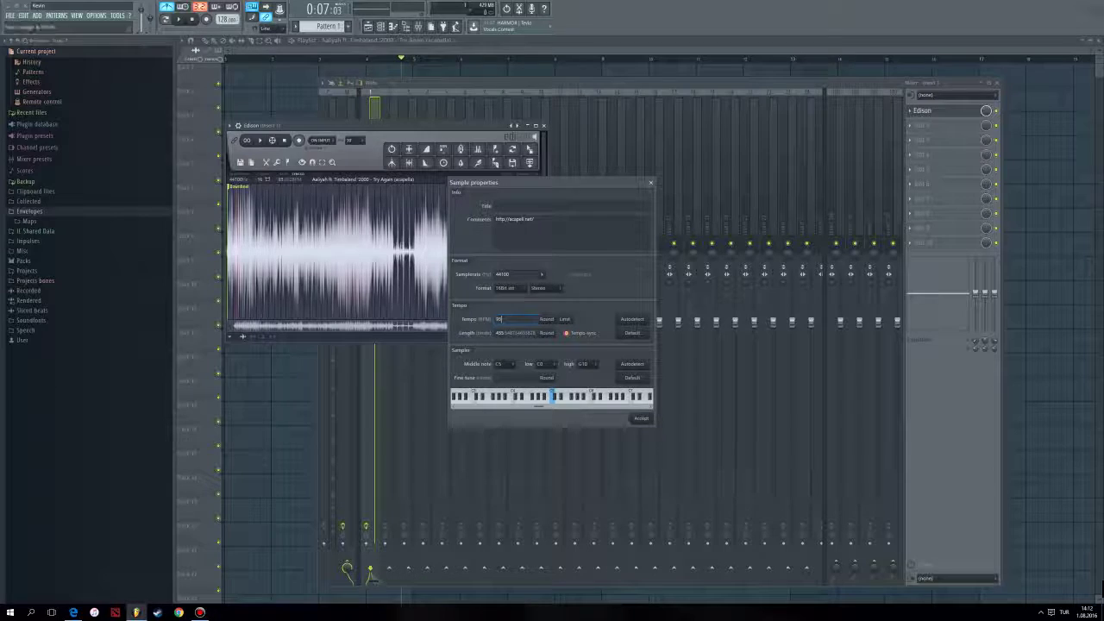
left_click(641, 418)
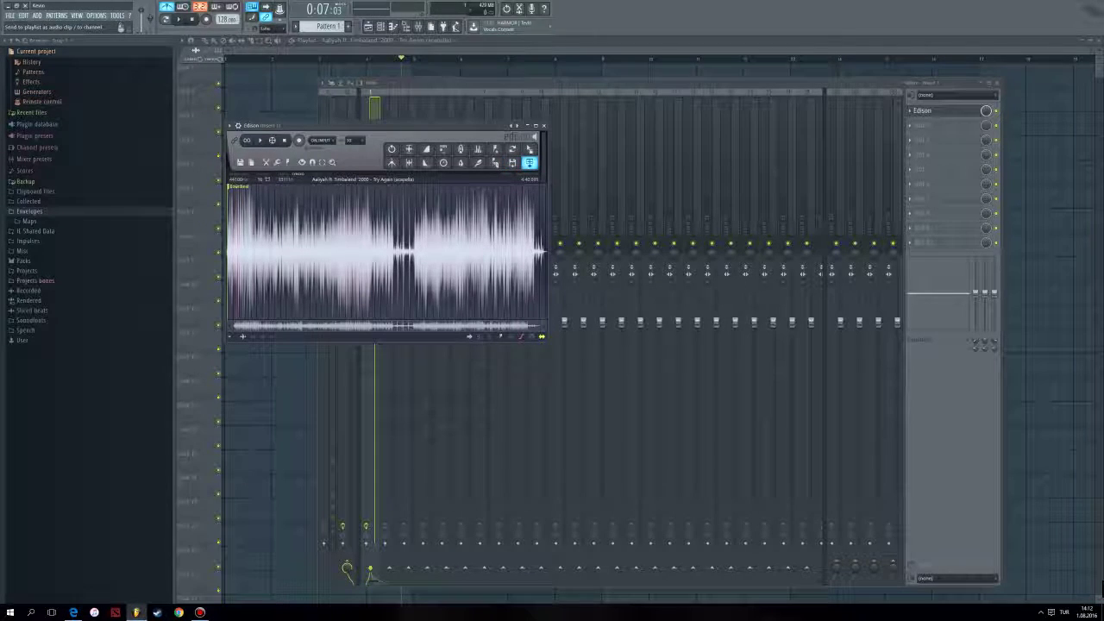
- Send the acapella from Edison to the playlist as an audio clip and return to the playlist
left_click(529, 162)
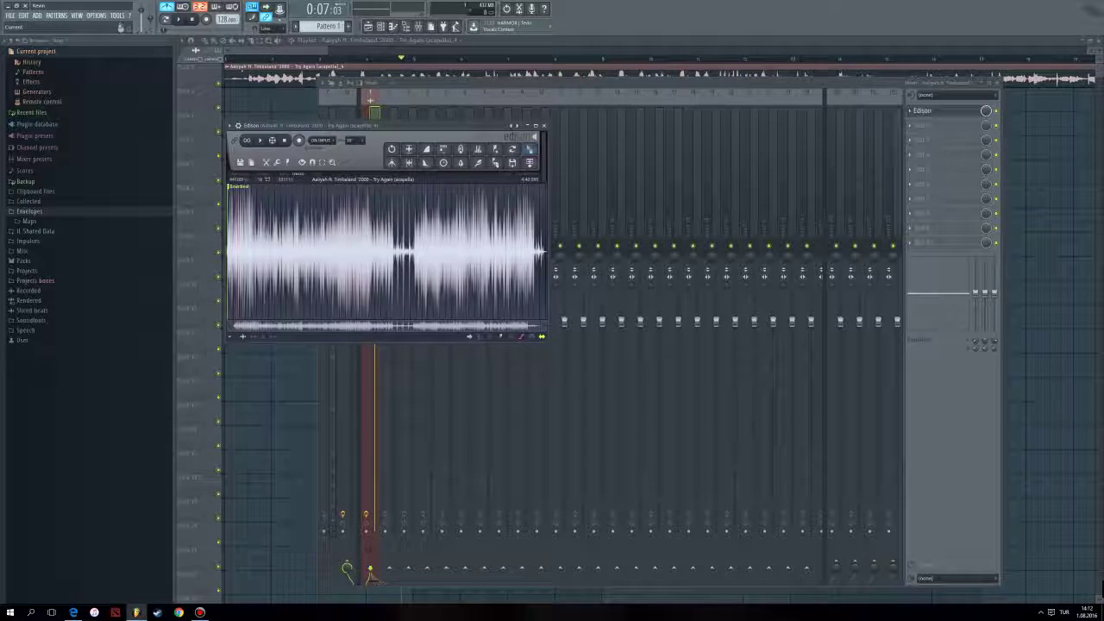
left_click_drag(512, 163, 107, 420)
left_click(263, 103)
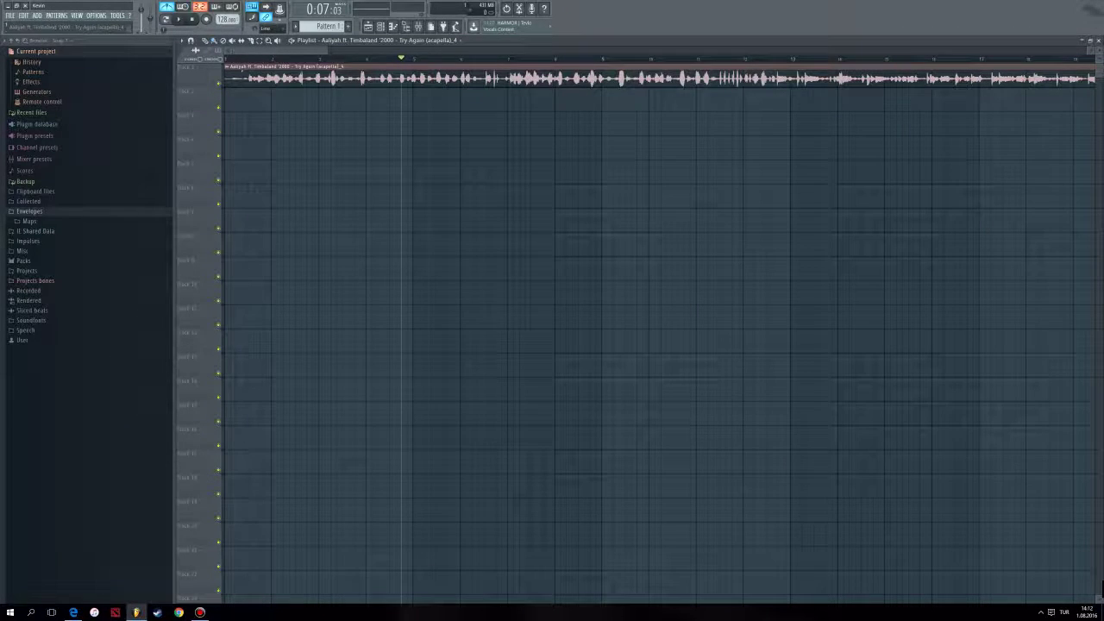
- Set the project tempo to 93 BPM and play the acapella clip from just before bar 5 against the metronome
left_click(192, 19)
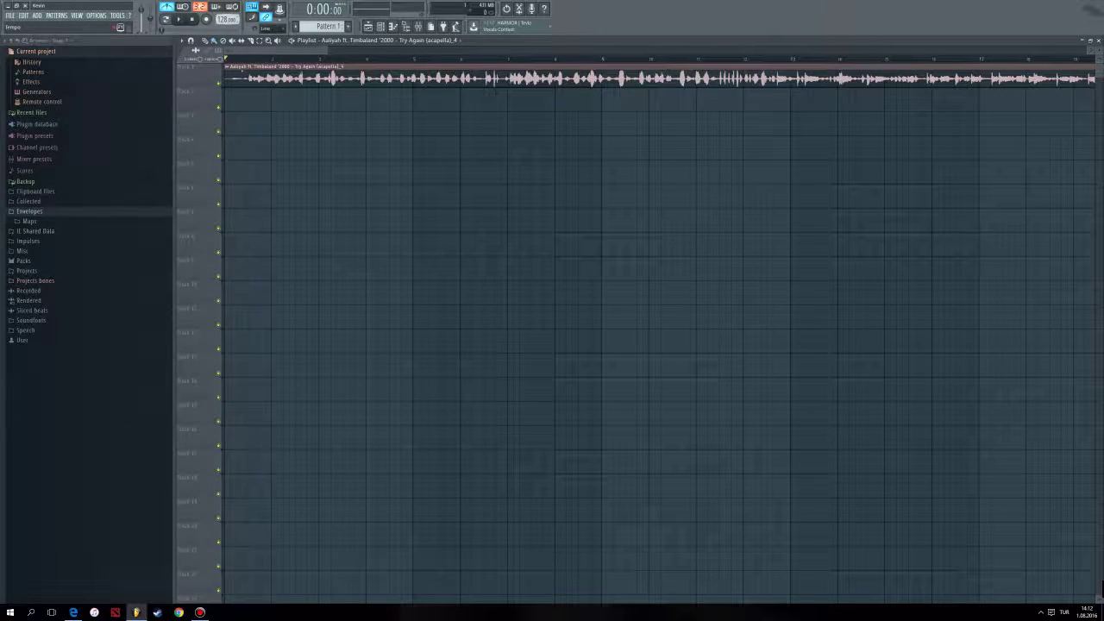
left_click_drag(225, 19, 430, 78)
left_click(400, 58)
key("space")
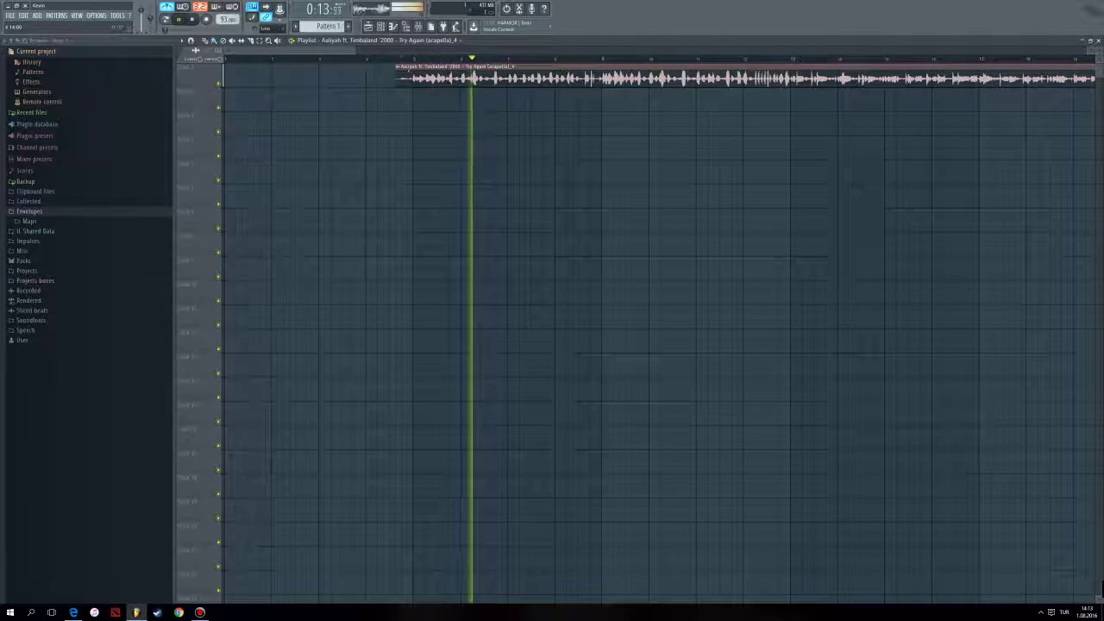
key("space")
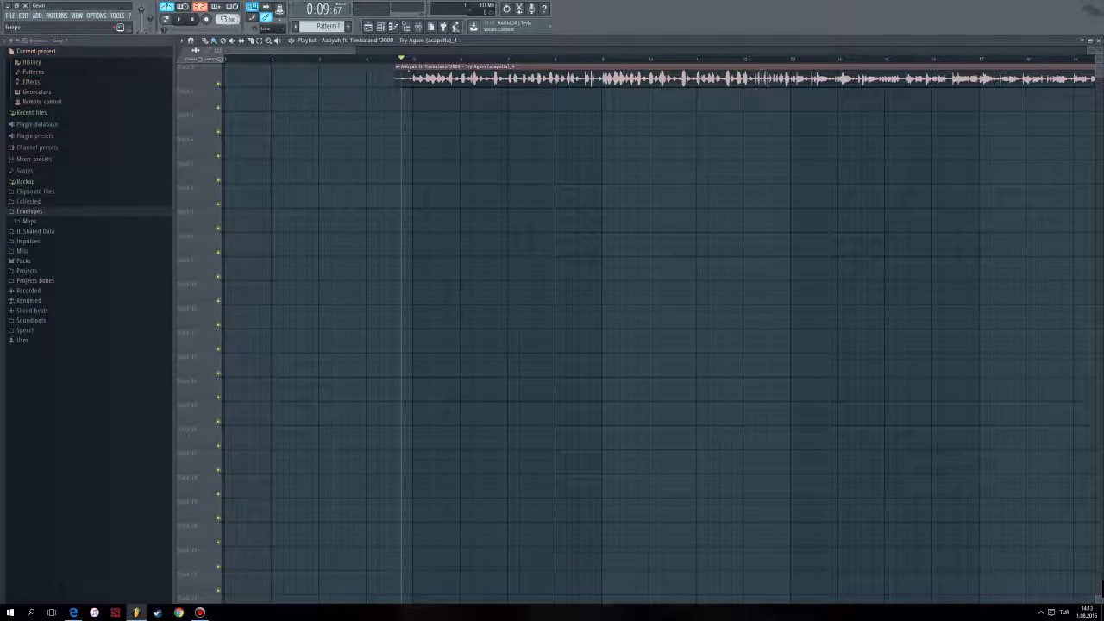
- Set the project tempo to 128 BPM and play the acapella clip against the metronome
left_click_drag(226, 19, 226, 0)
key("space")
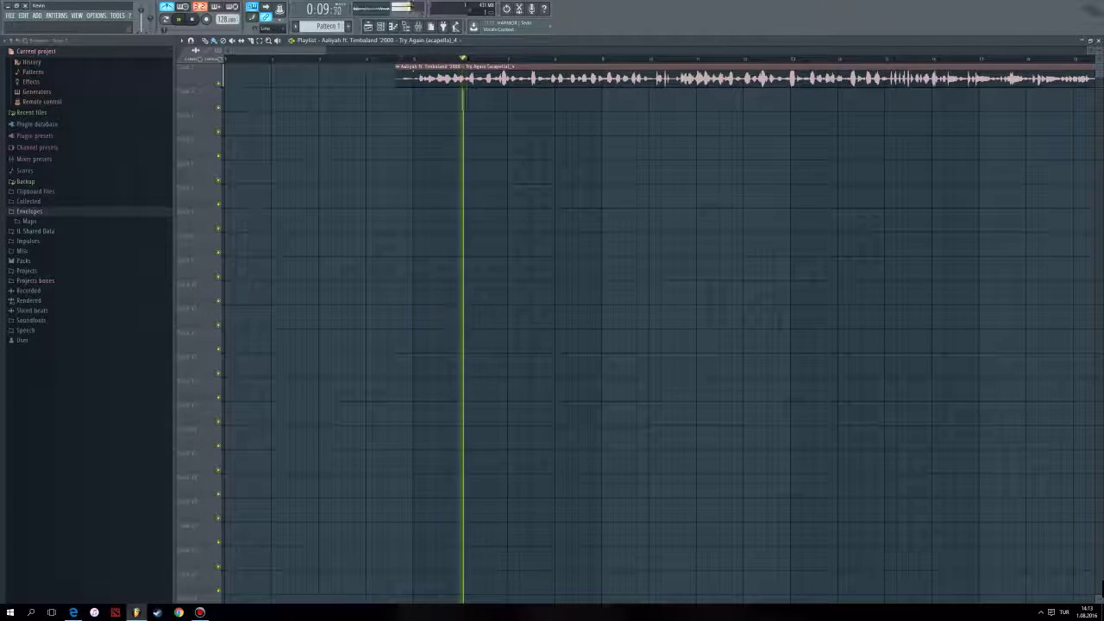
key("space")
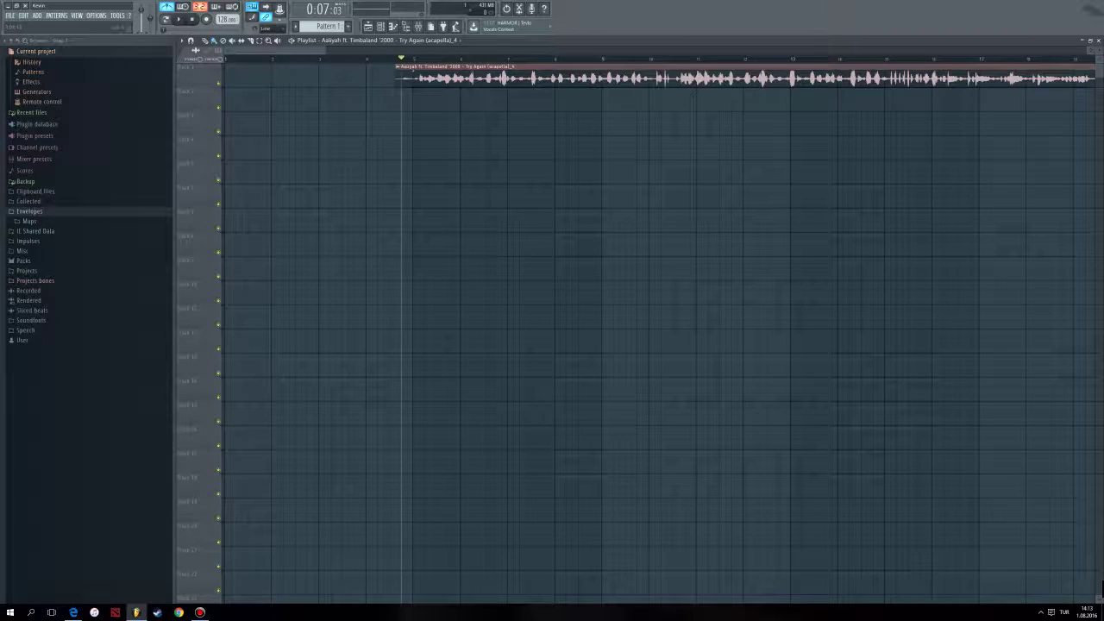
- Turn off the metronome and move the acapella clip so it starts at bar 5
left_click(166, 7)
left_click_drag(431, 76, 449, 76)
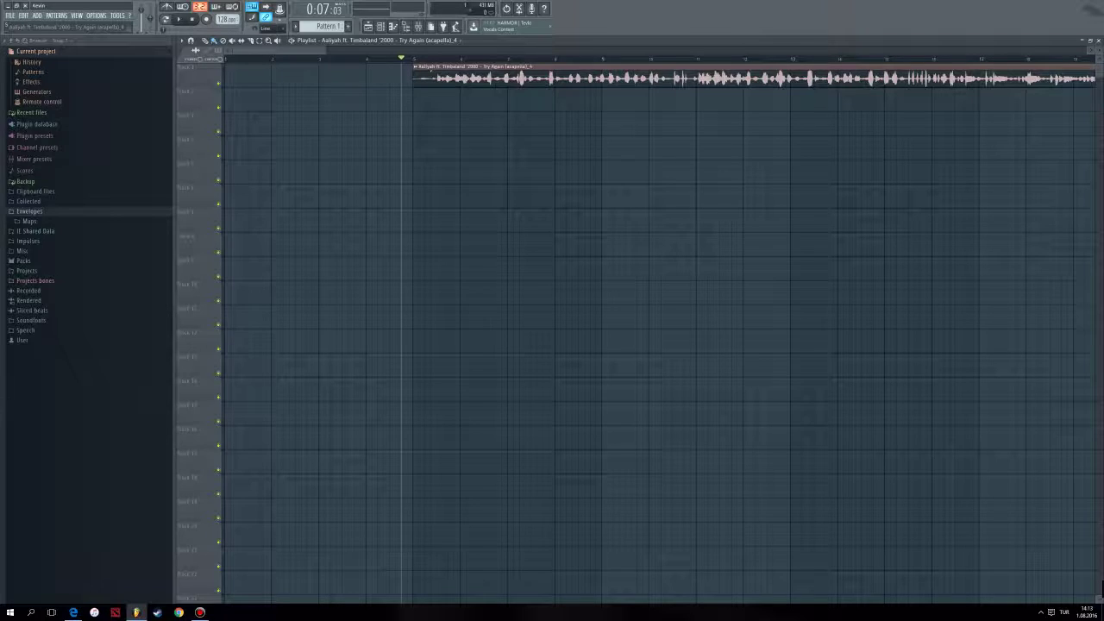
- Autodetect the acapella clip's tempo in its channel settings and keep the embedded 93 BPM so it stretches to the project tempo
double_click(431, 71)
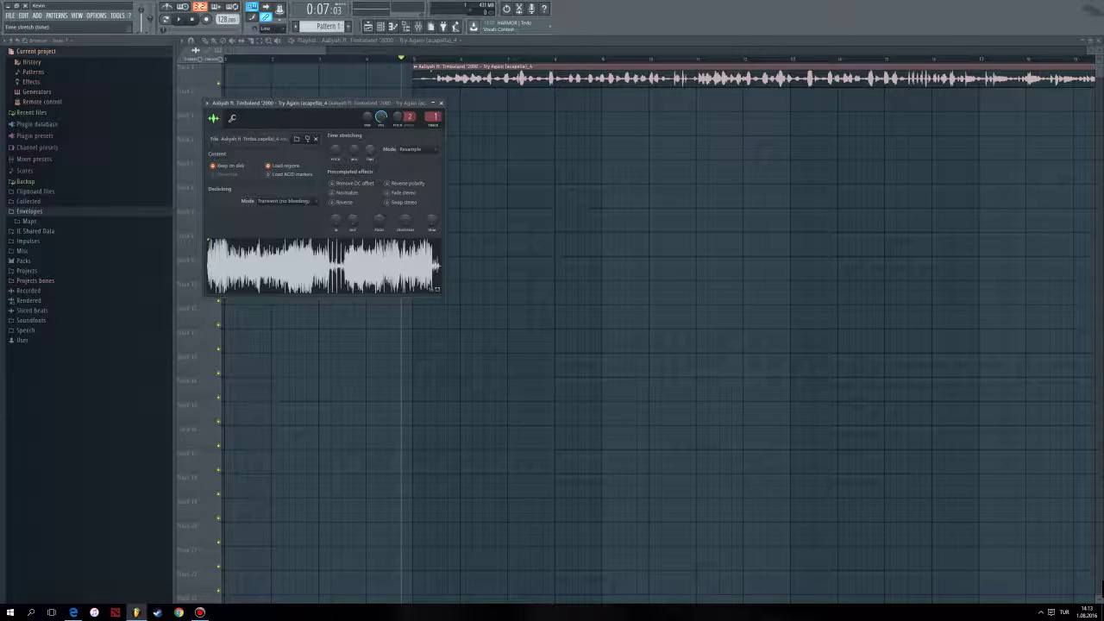
right_click(370, 150)
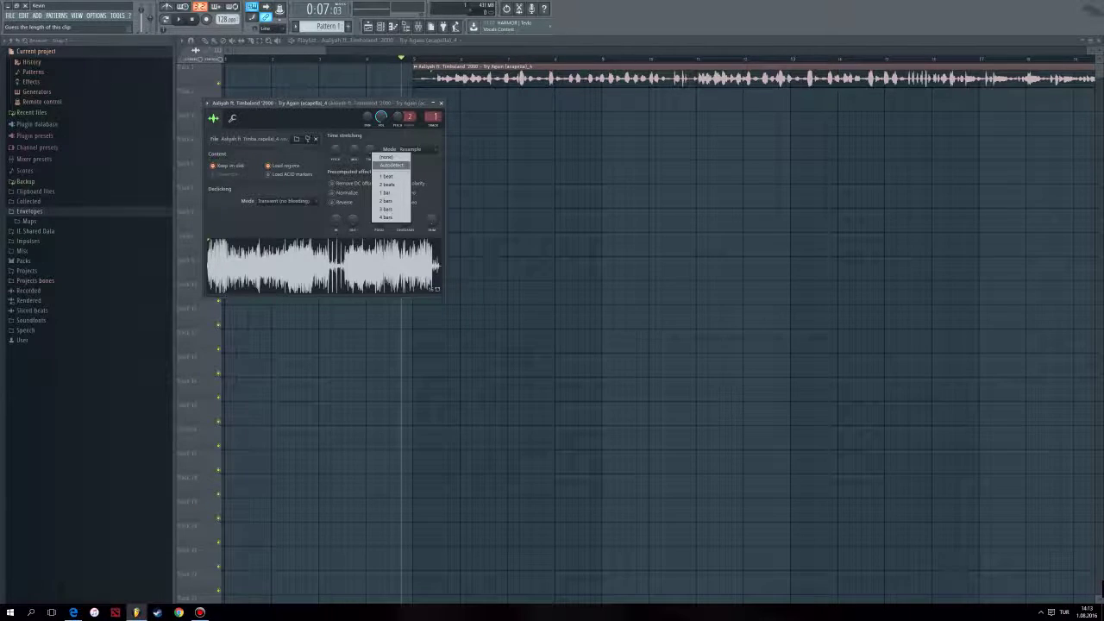
left_click(391, 165)
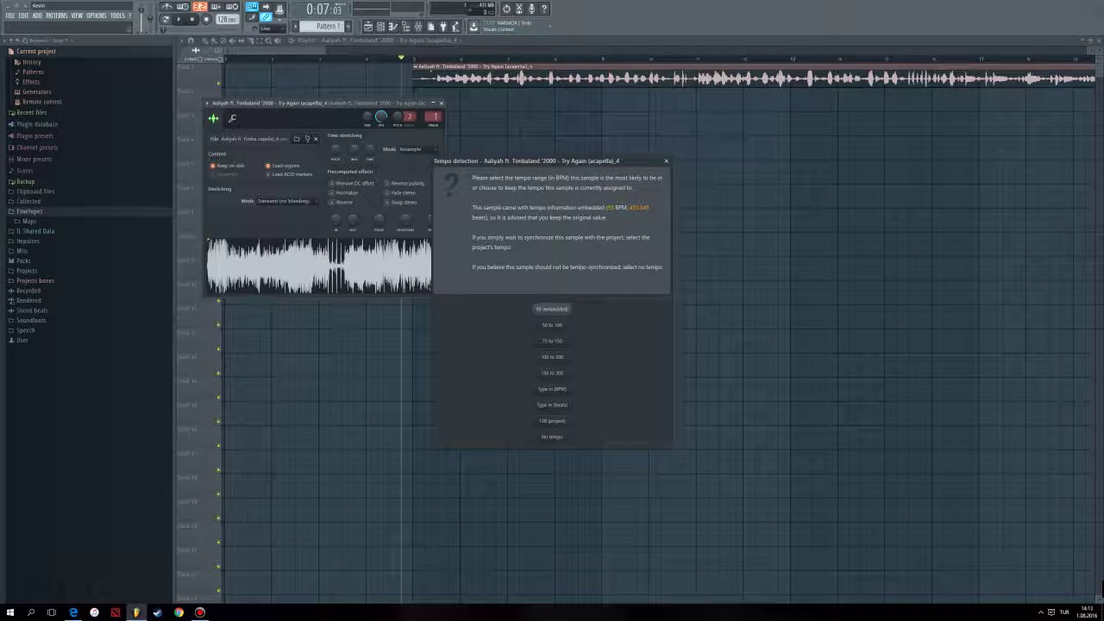
left_click(552, 308)
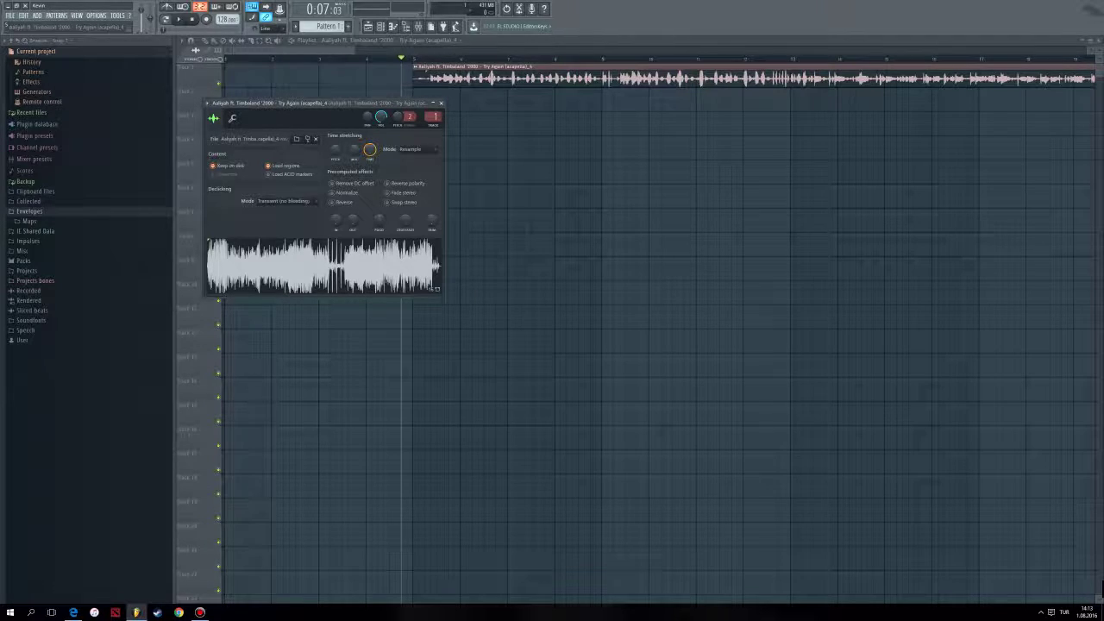
- Play the stretched acapella clip from just before bar 5 and from bar 5, checking its mixer track in between
left_click(407, 58)
key("space")
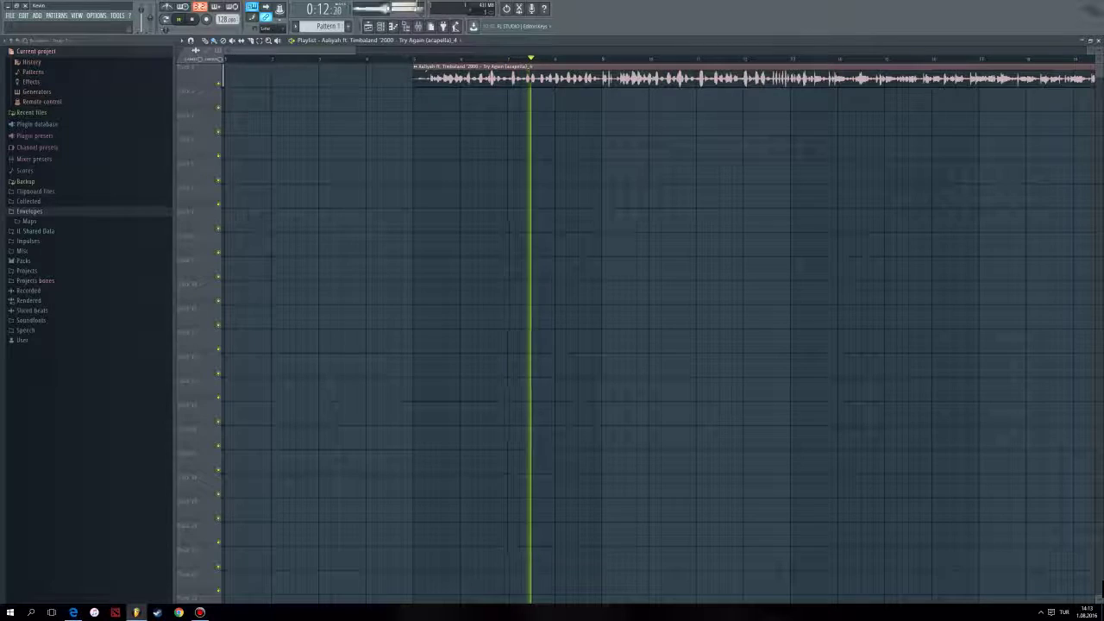
key("space")
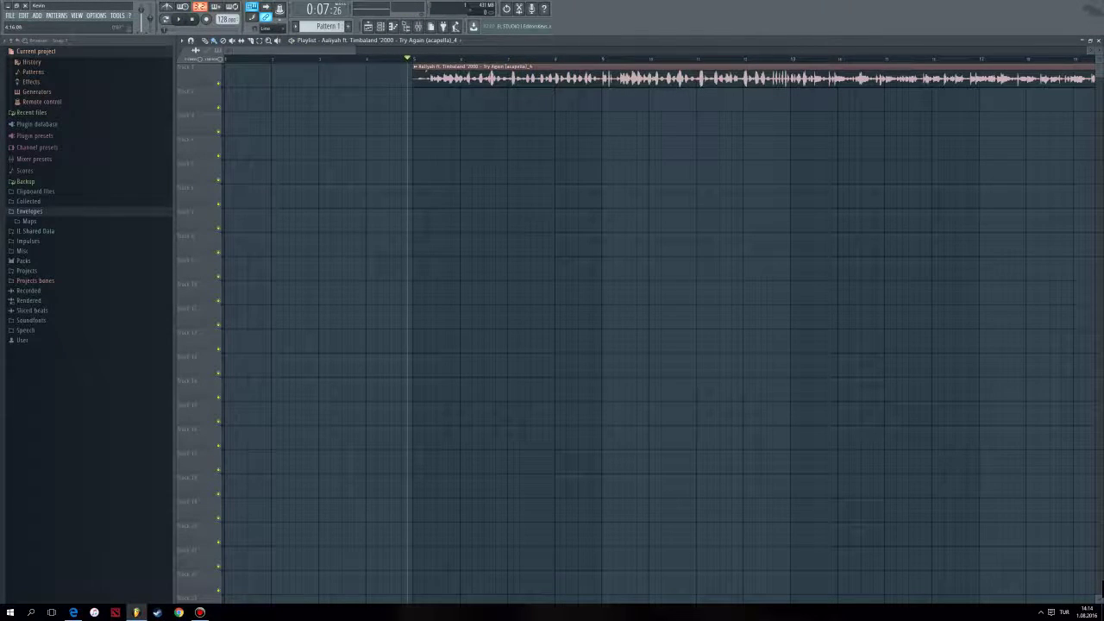
left_click(418, 27)
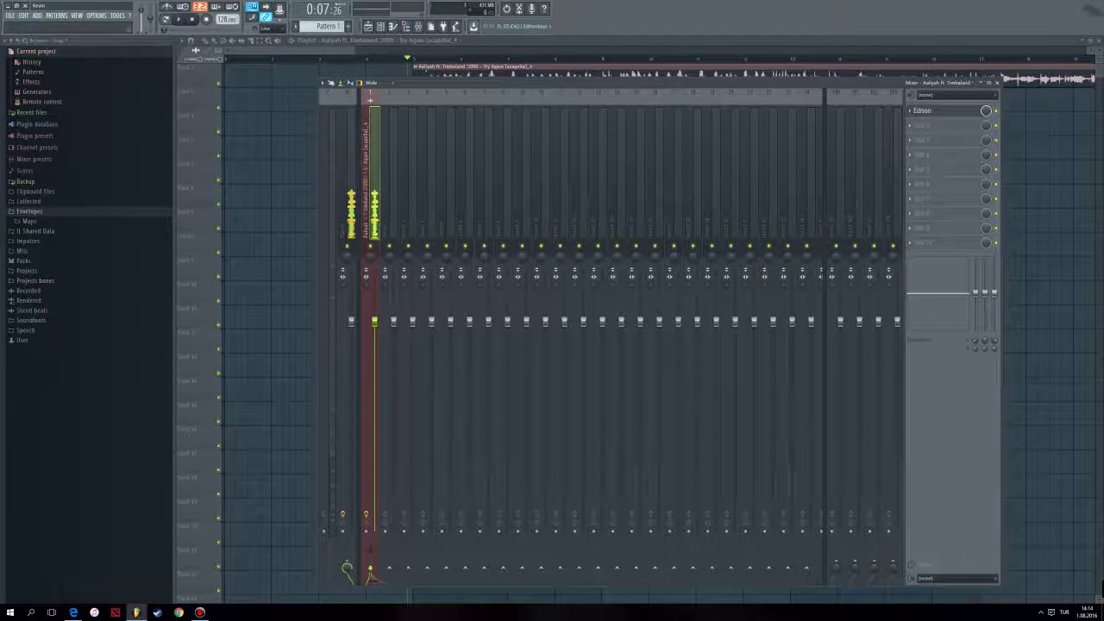
left_click(940, 111)
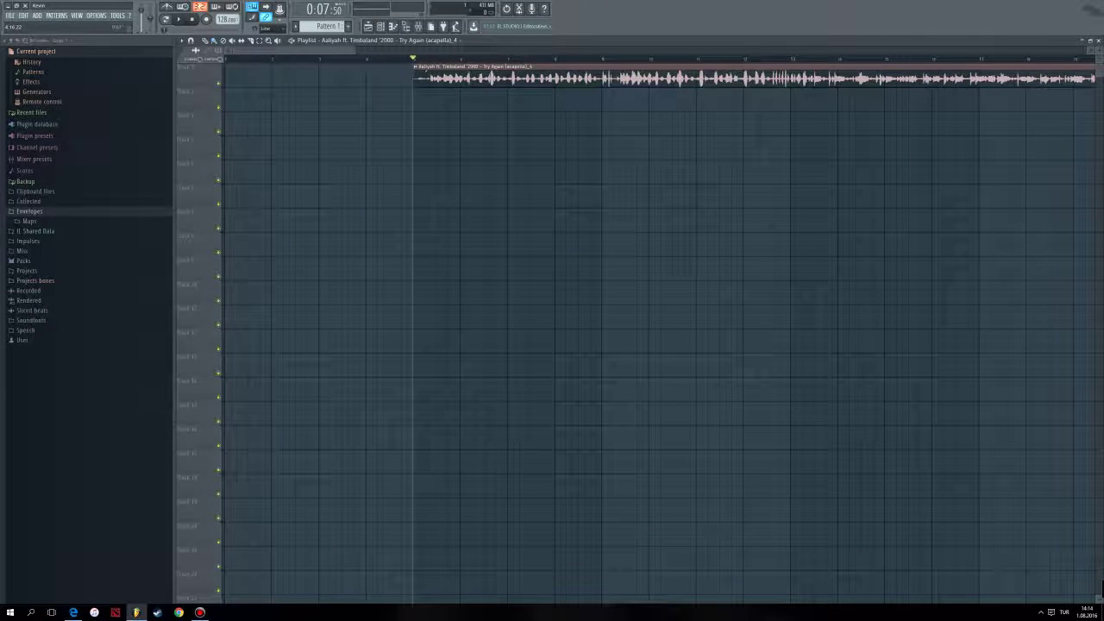
key("space")
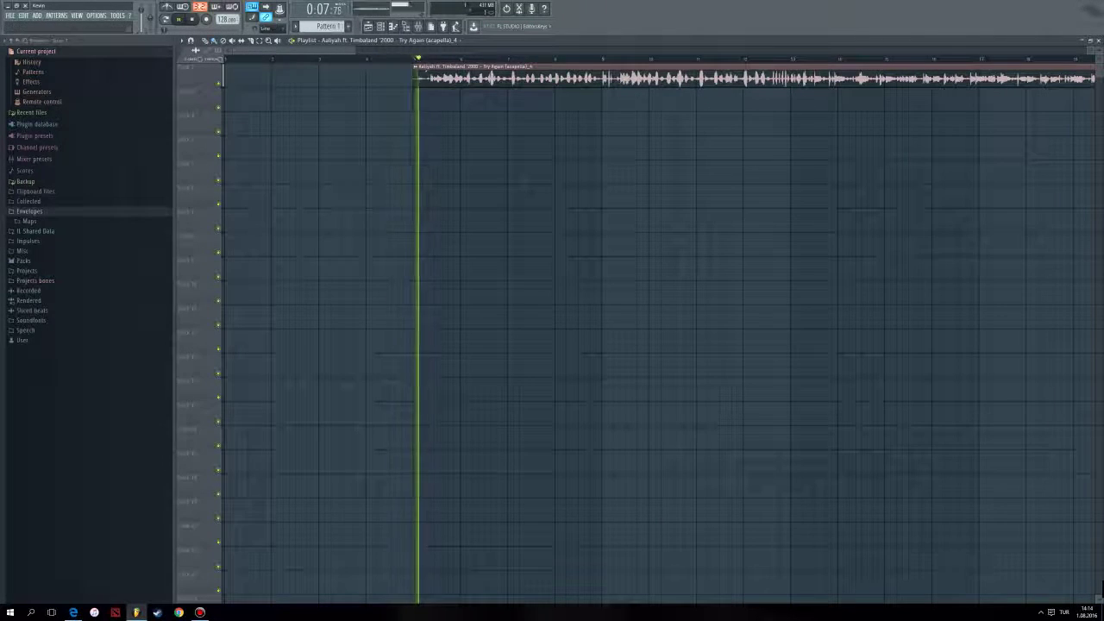
key("space")
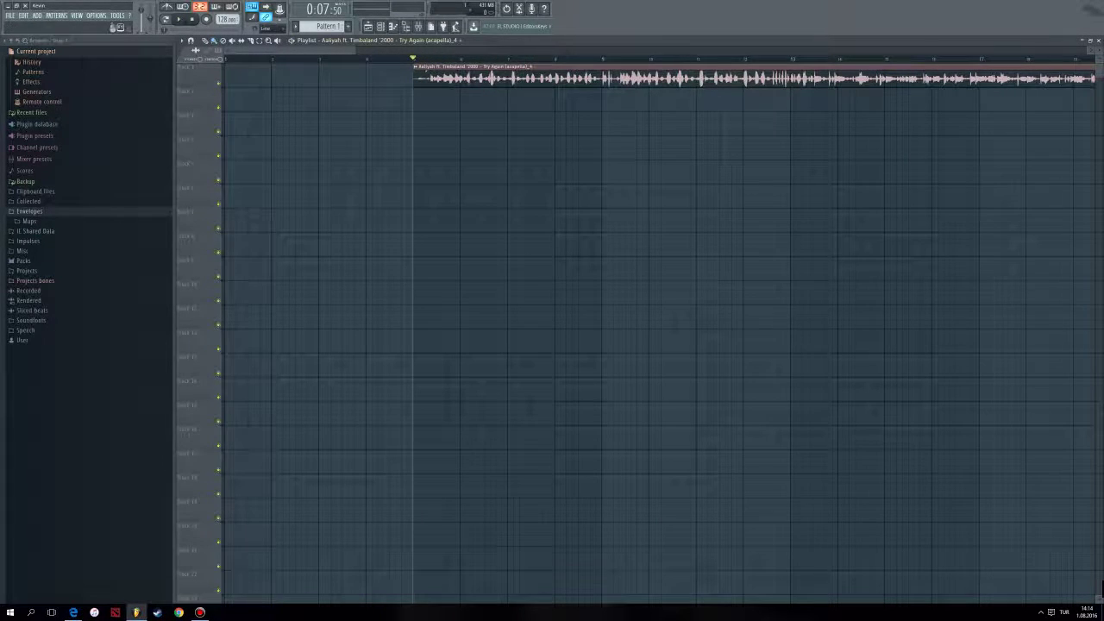
- Set the acapella channel's time-stretching mode to e3 generic and close its settings
double_click(430, 78)
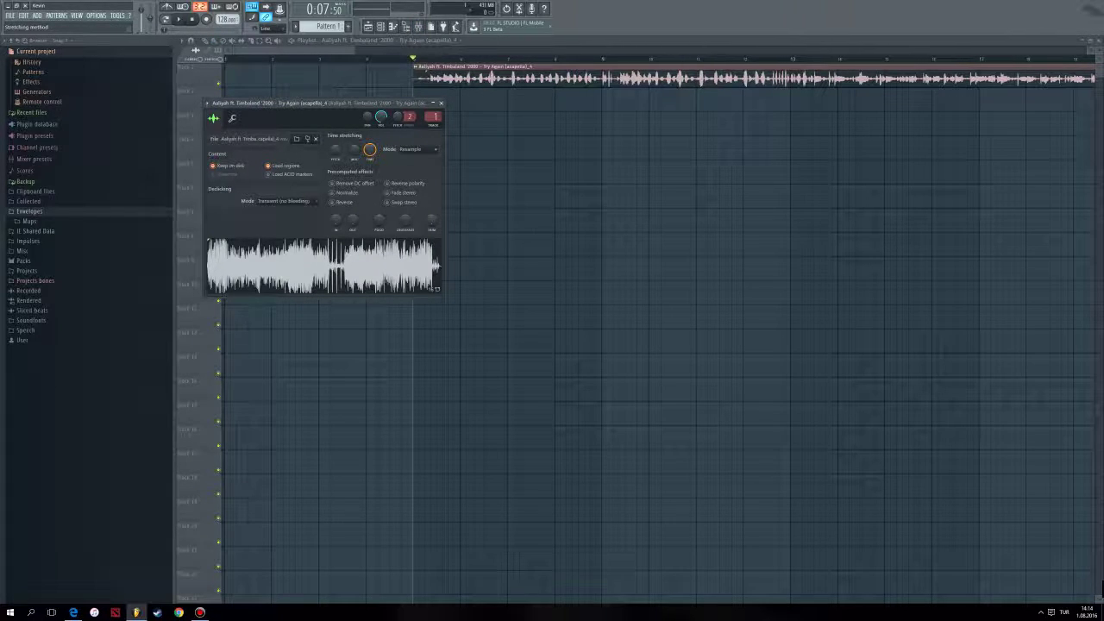
left_click(411, 150)
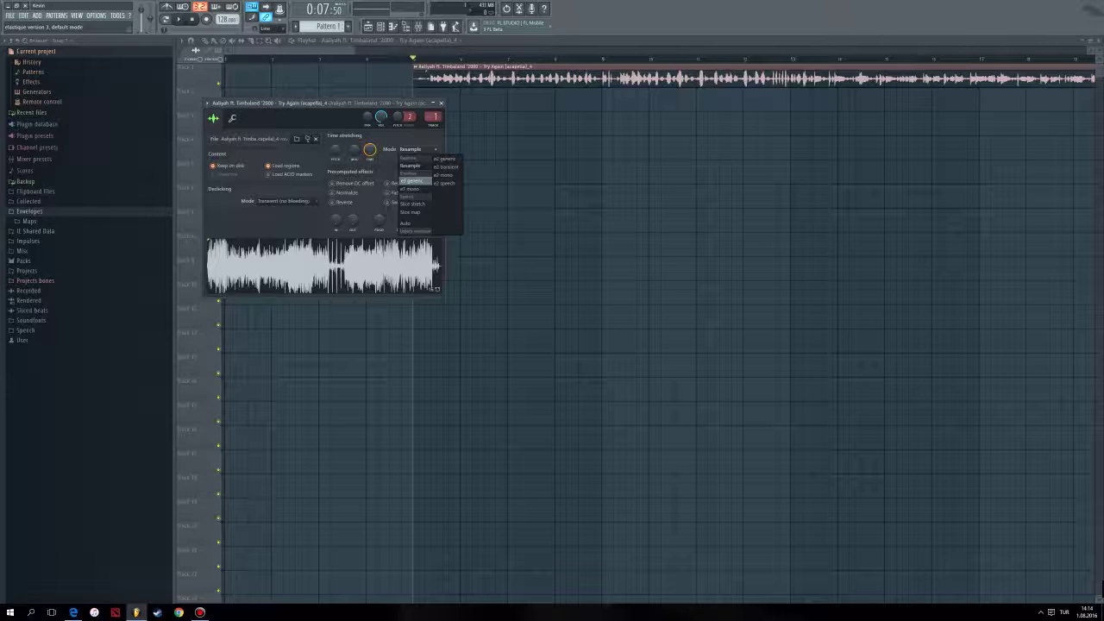
left_click(414, 181)
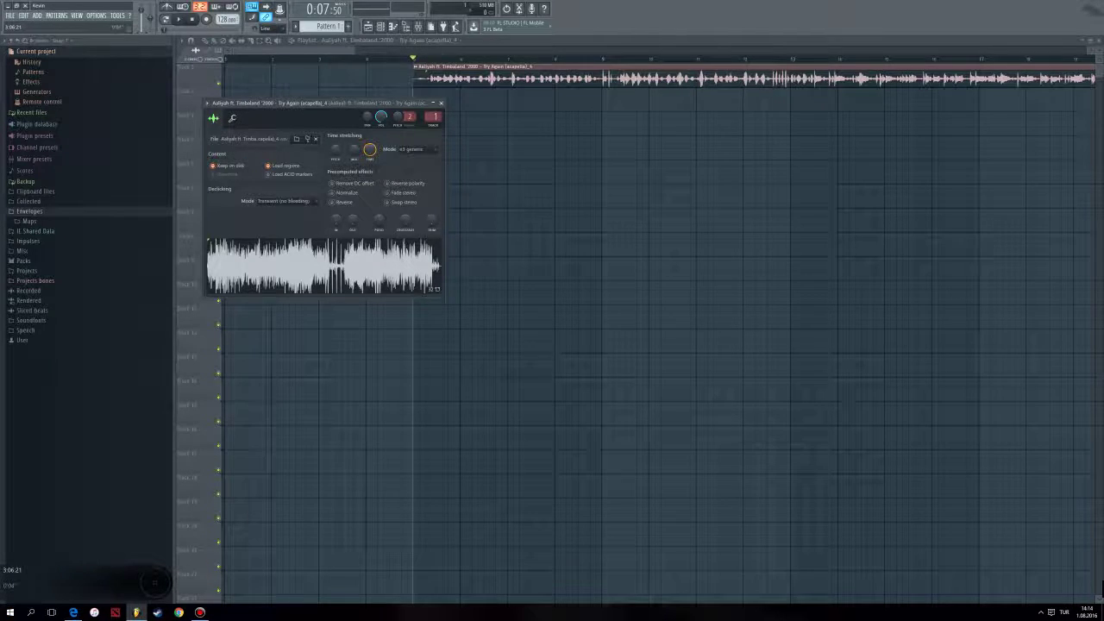
key("Escape")
- Play the acapella clip from bar 5 against the metronome
scroll(659, 327, "right", 3)
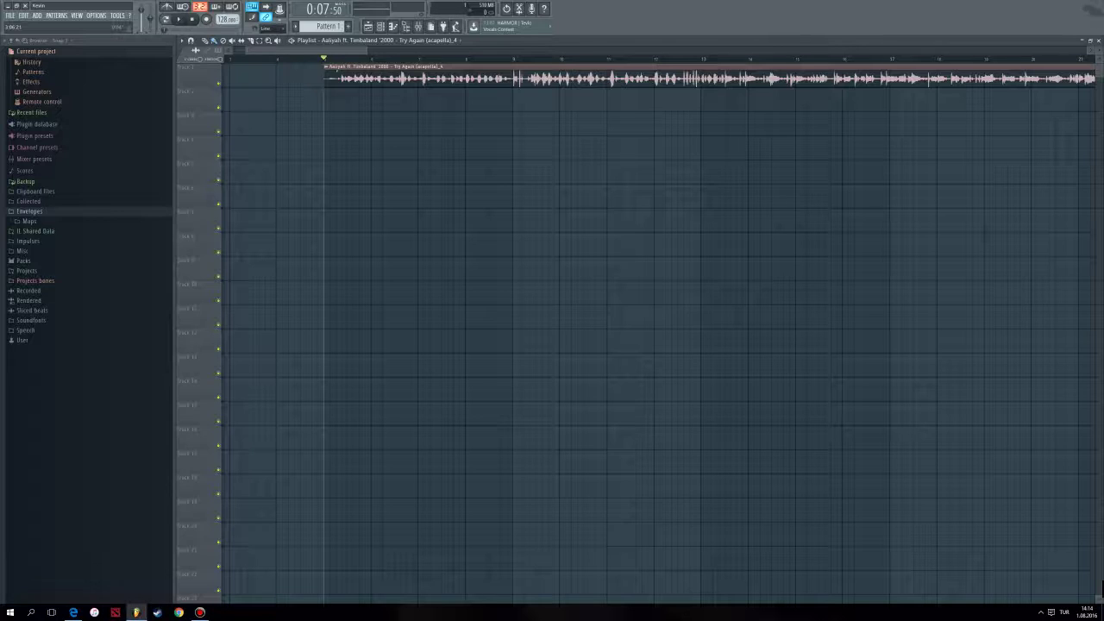
key("space")
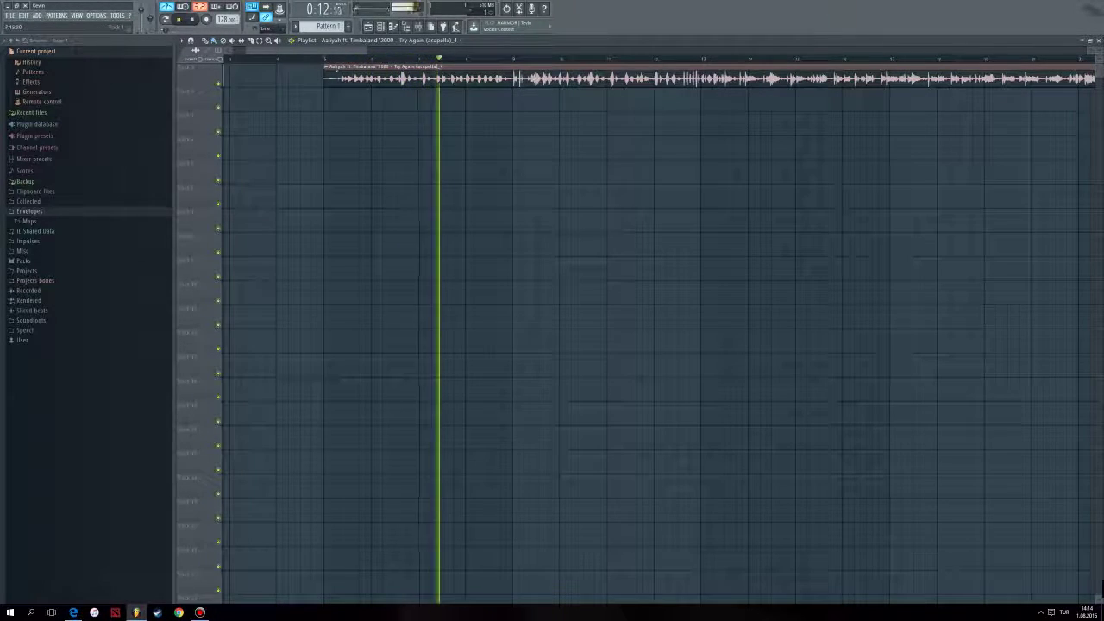
key("space")
key("space")
key("space")
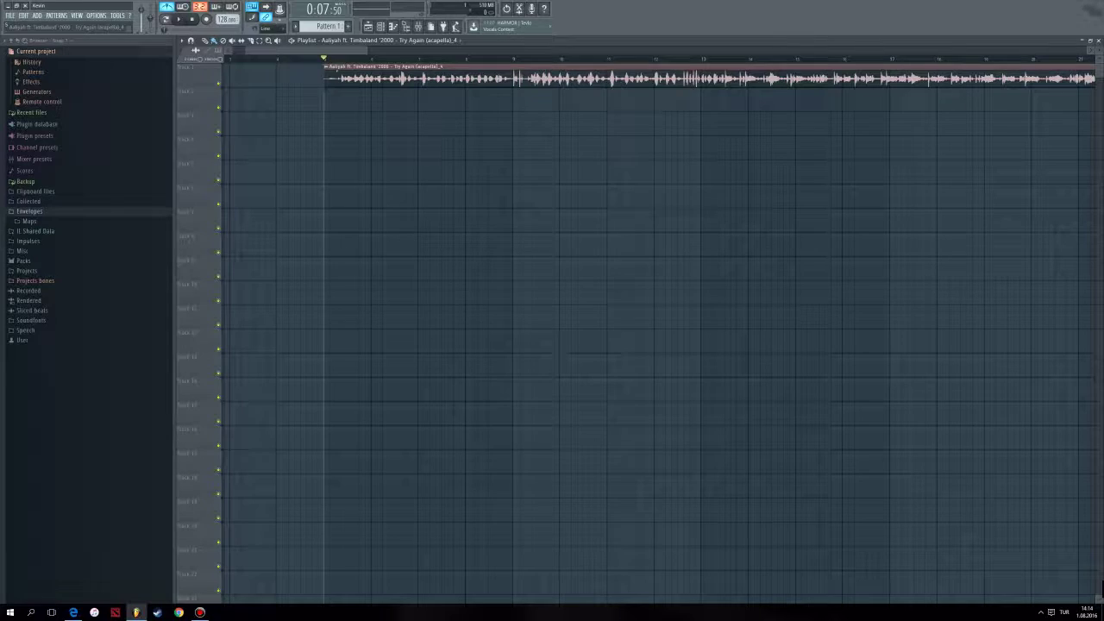
- Trim the start of the acapella clip to about bar 11.5 and play it from bar 13
left_click_drag(327, 80, 636, 79)
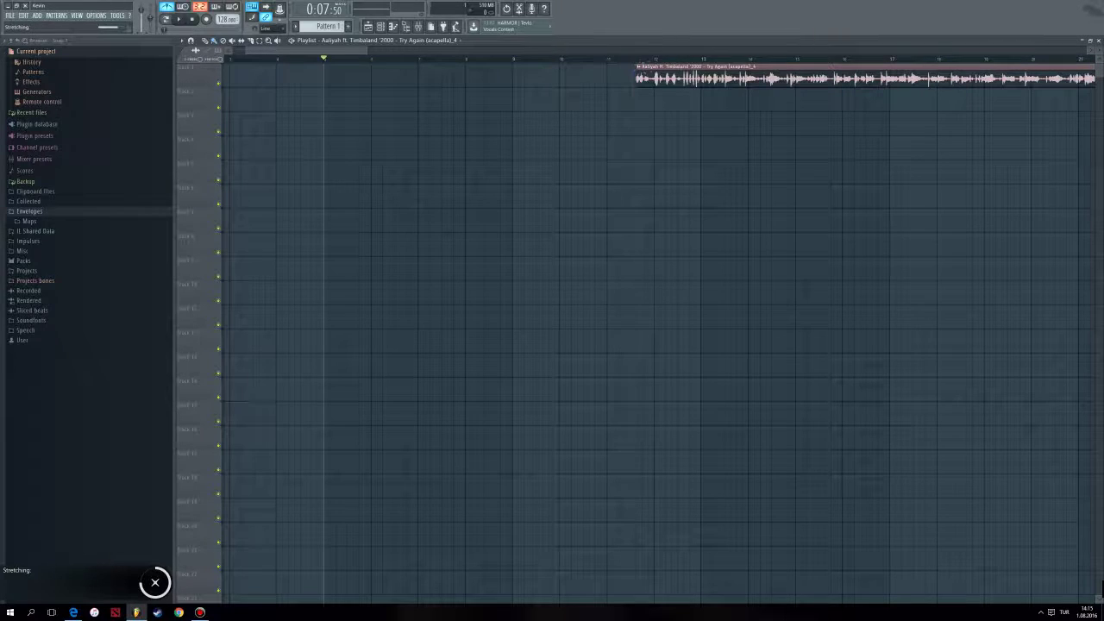
scroll(394, 343, "down", 2)
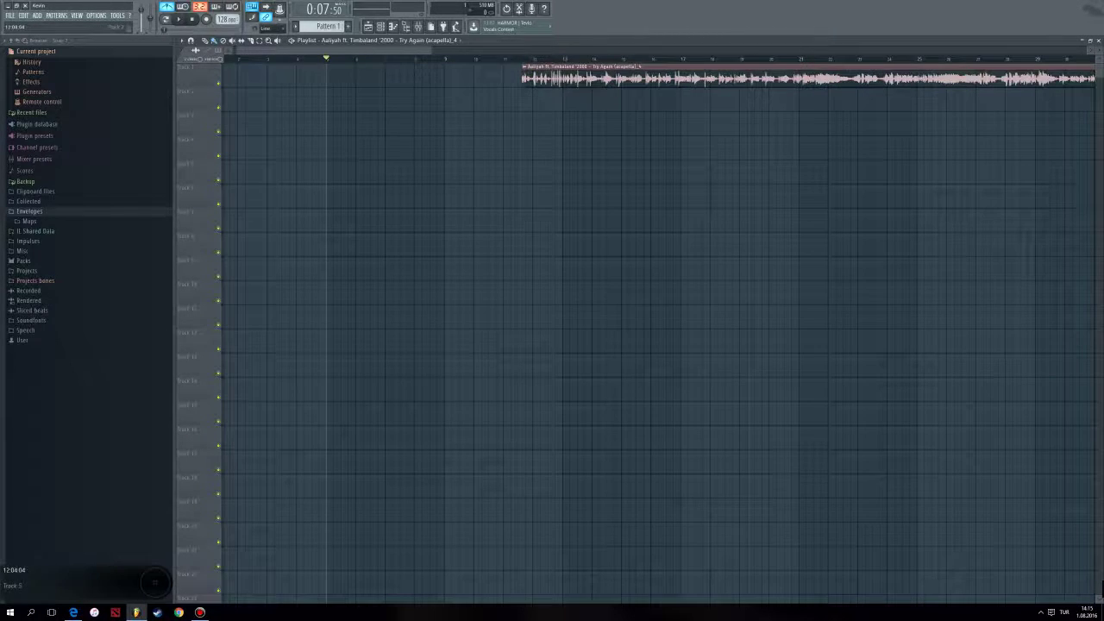
left_click(562, 59)
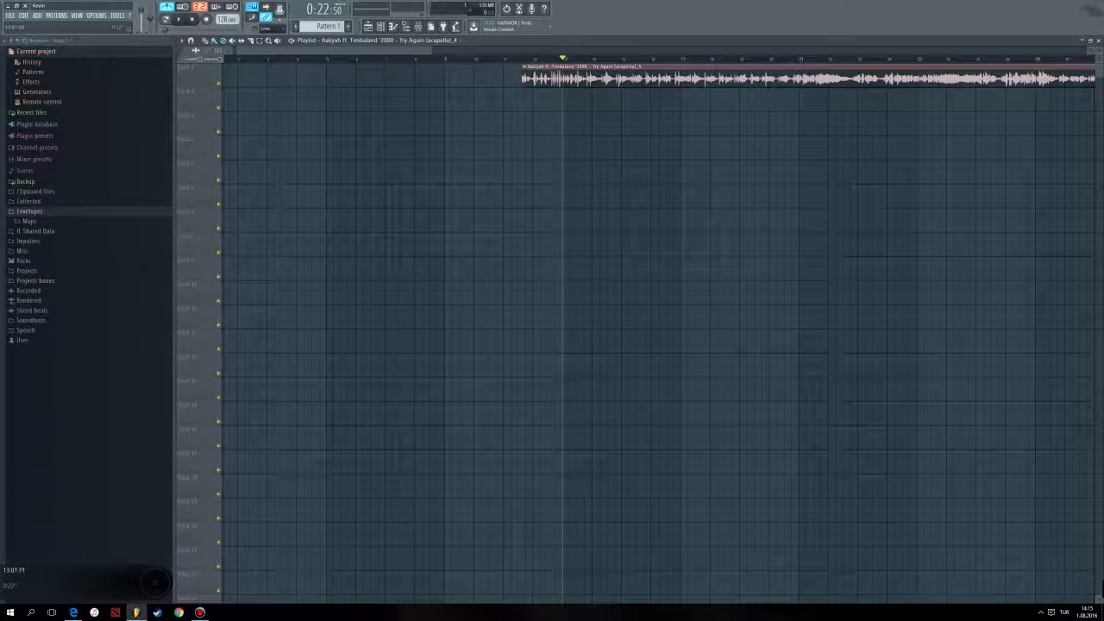
key("space")
key("space")
- Trim the acapella's start further, align the clip to begin exactly at bar 13, and play it against the metronome
scroll(590, 79, "up", 6)
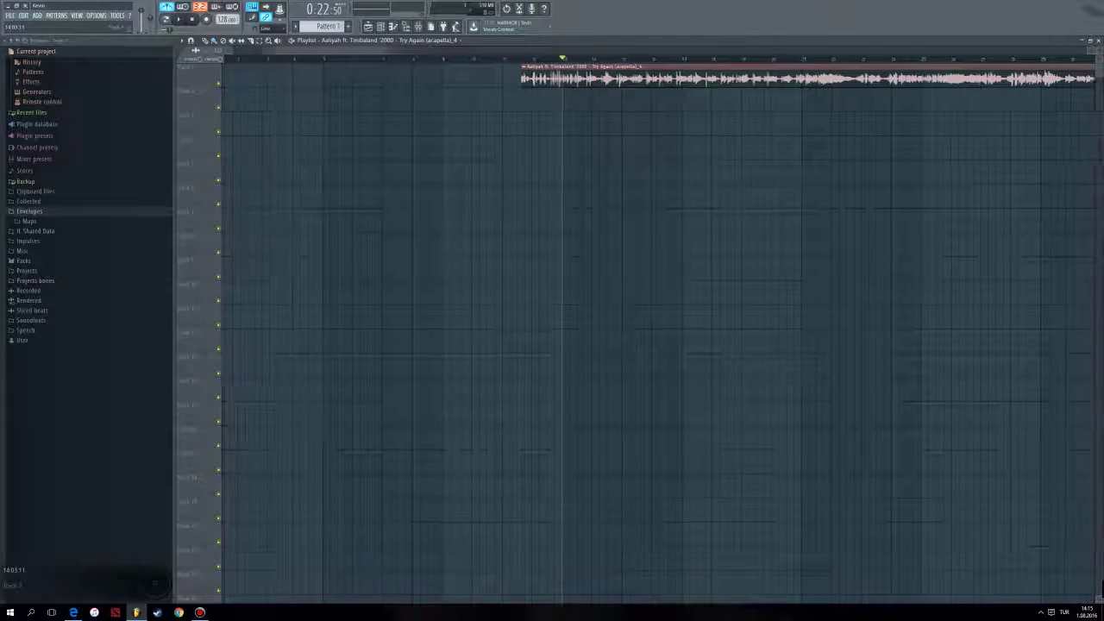
mouse_move(357, 78)
left_mouse_down()
mouse_move(536, 79)
mouse_move(517, 78)
left_mouse_up()
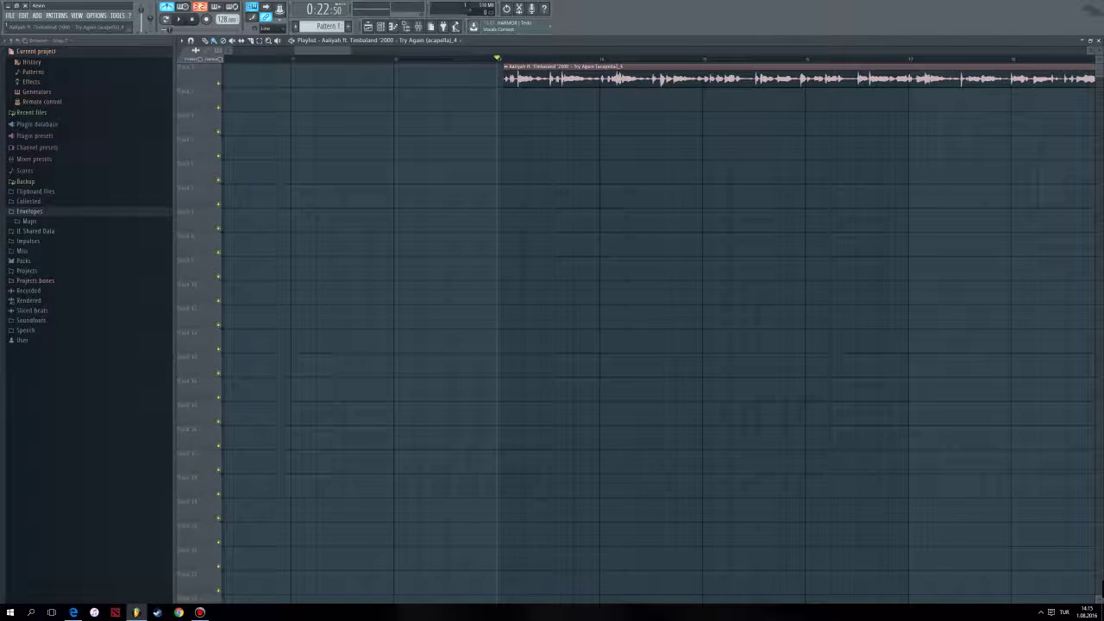
key("space")
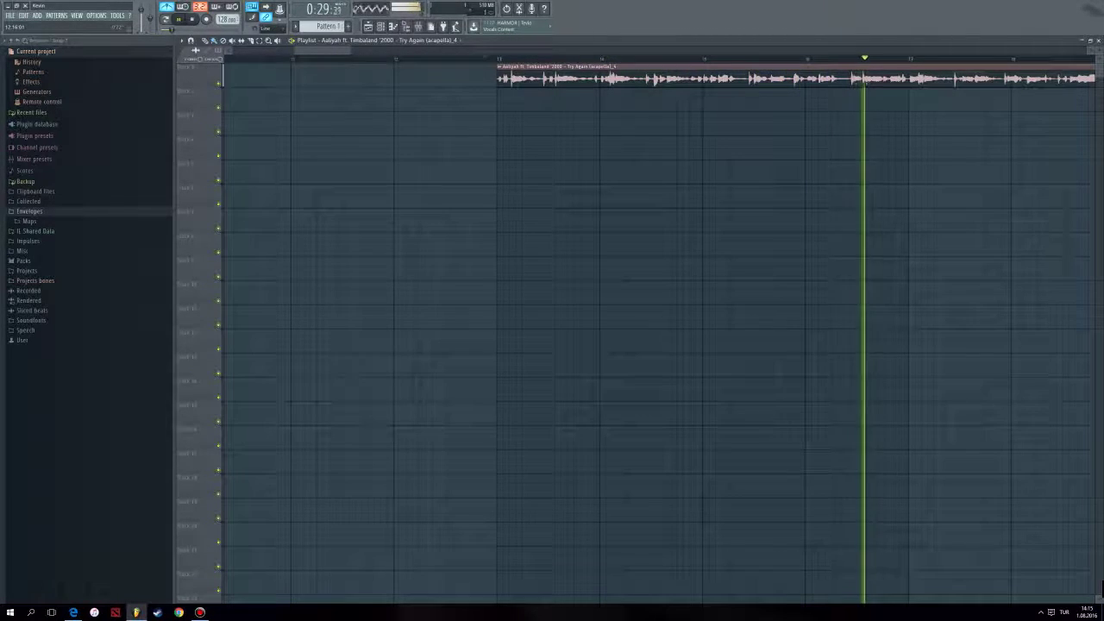
key("space")
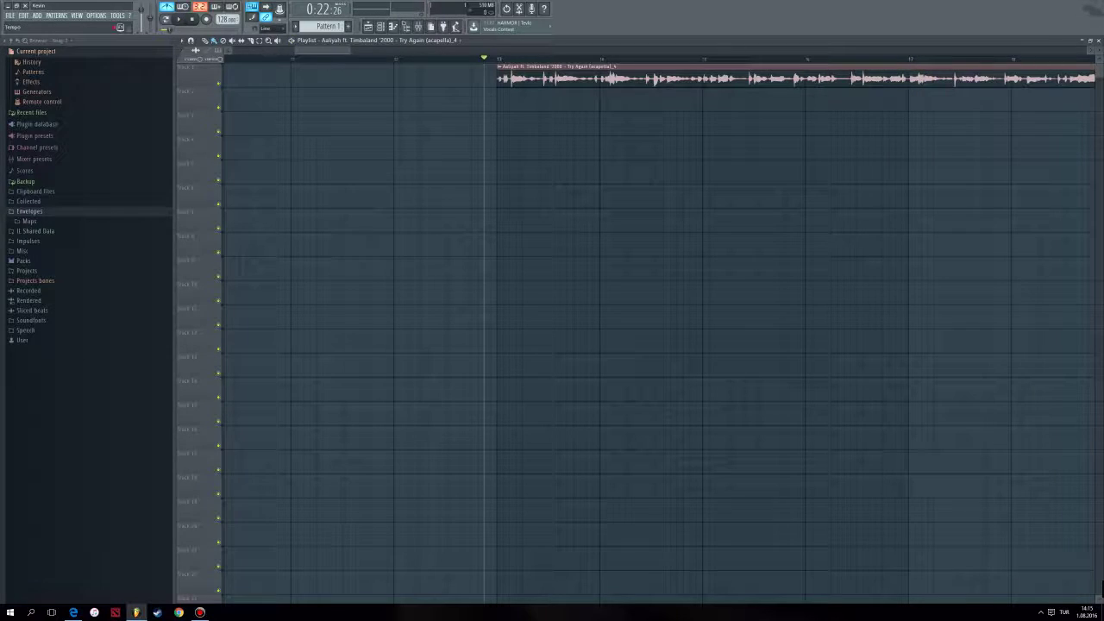
- Set the project tempo to 110 BPM, restretch all channels, and play the acapella clip
left_click_drag(224, 19, 224, 30)
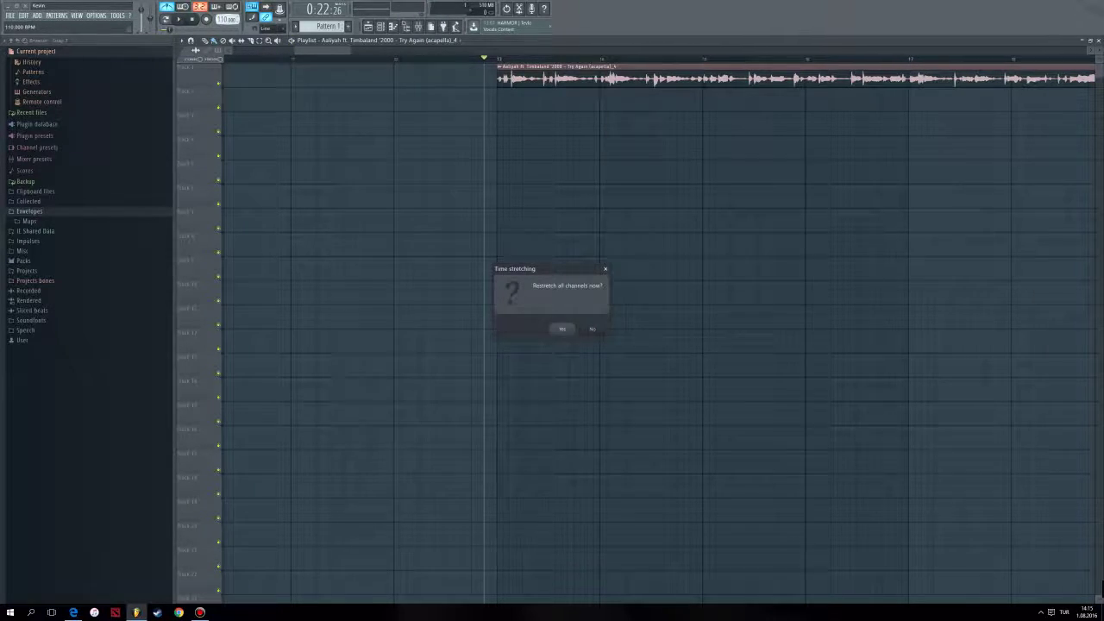
key("Return")
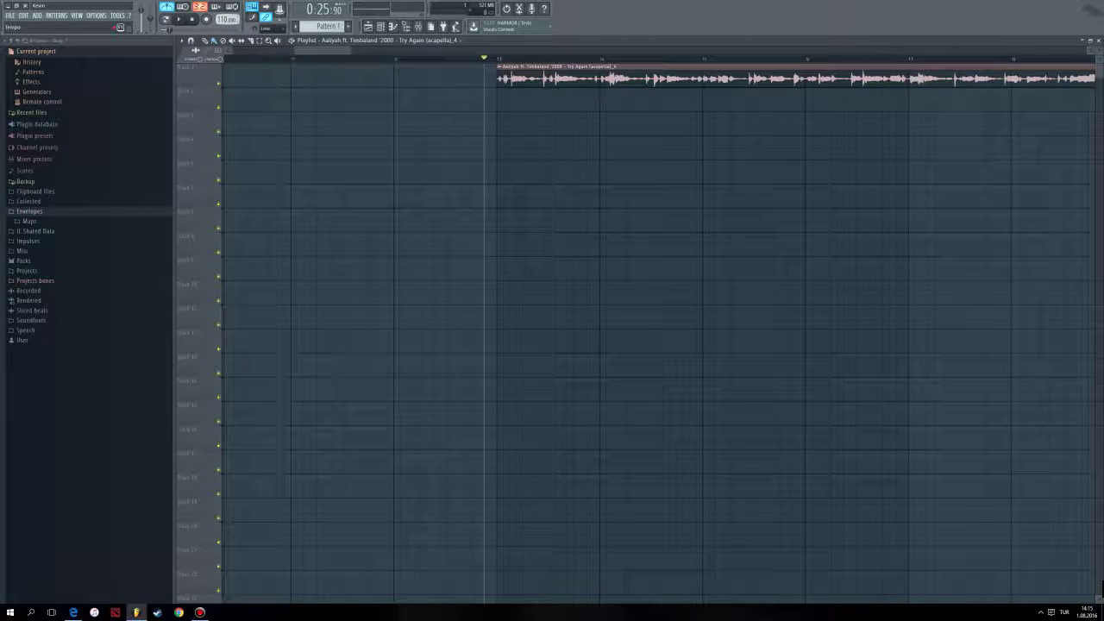
key("space")
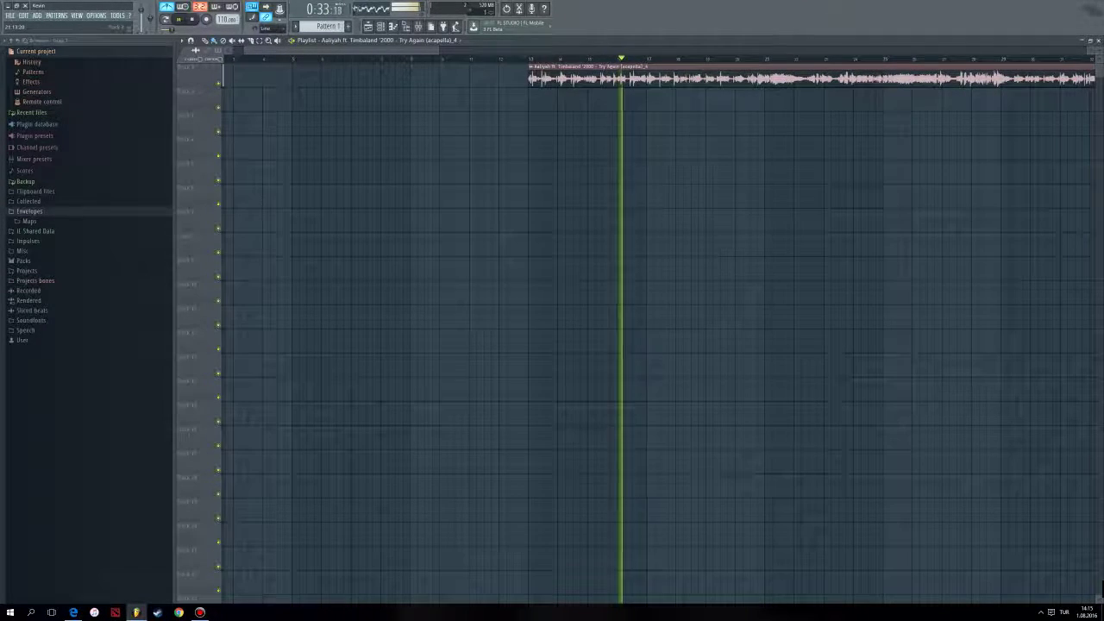
key("space")
- Select the acapella's channel and route it to mixer insert track 2
double_click(785, 77)
left_click(418, 27)
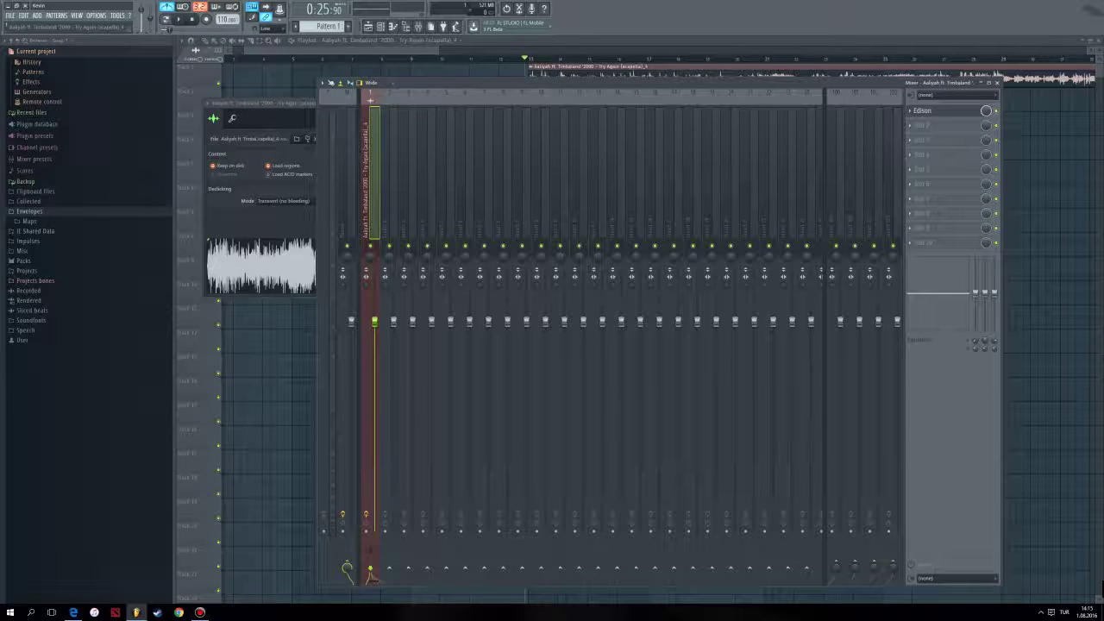
key("Escape")
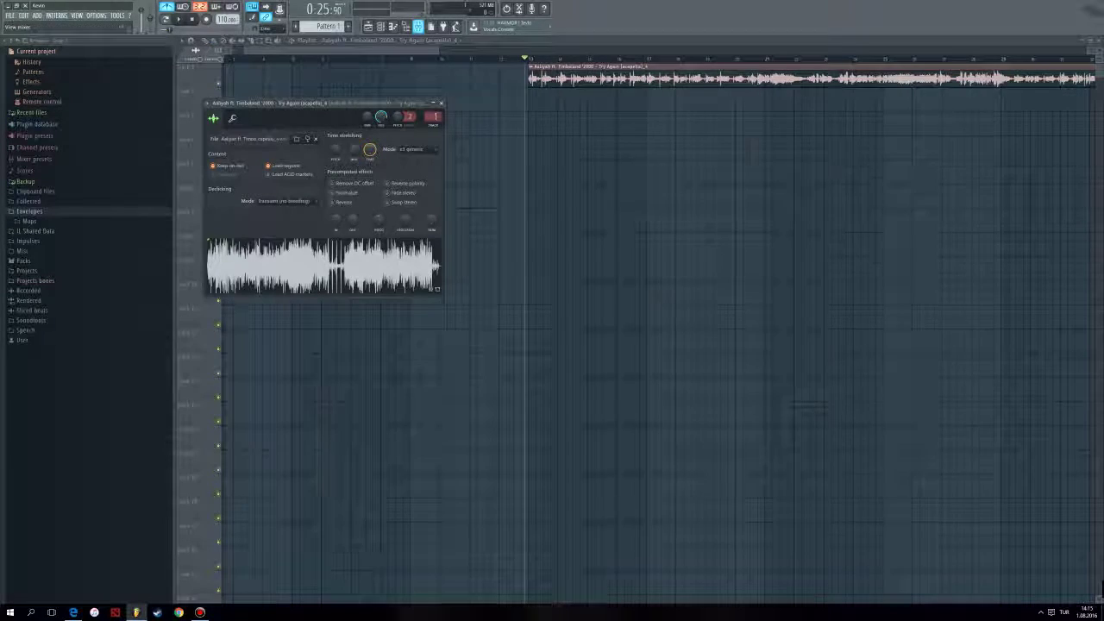
left_click(418, 27)
right_click(398, 91)
mouse_move(457, 159)
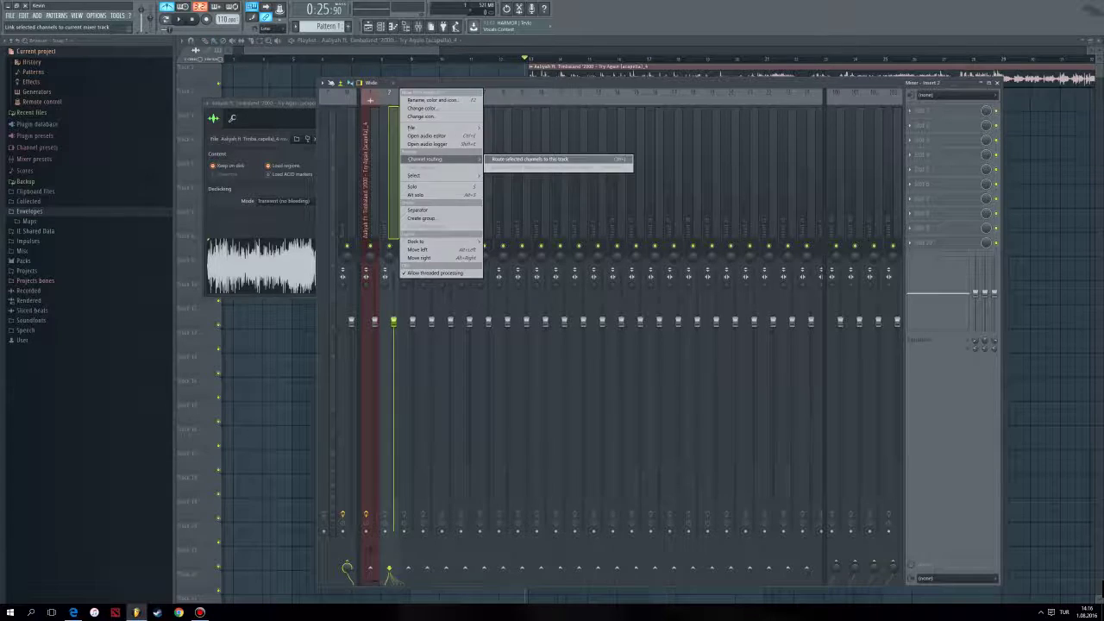
left_click(507, 159)
left_click(389, 573)
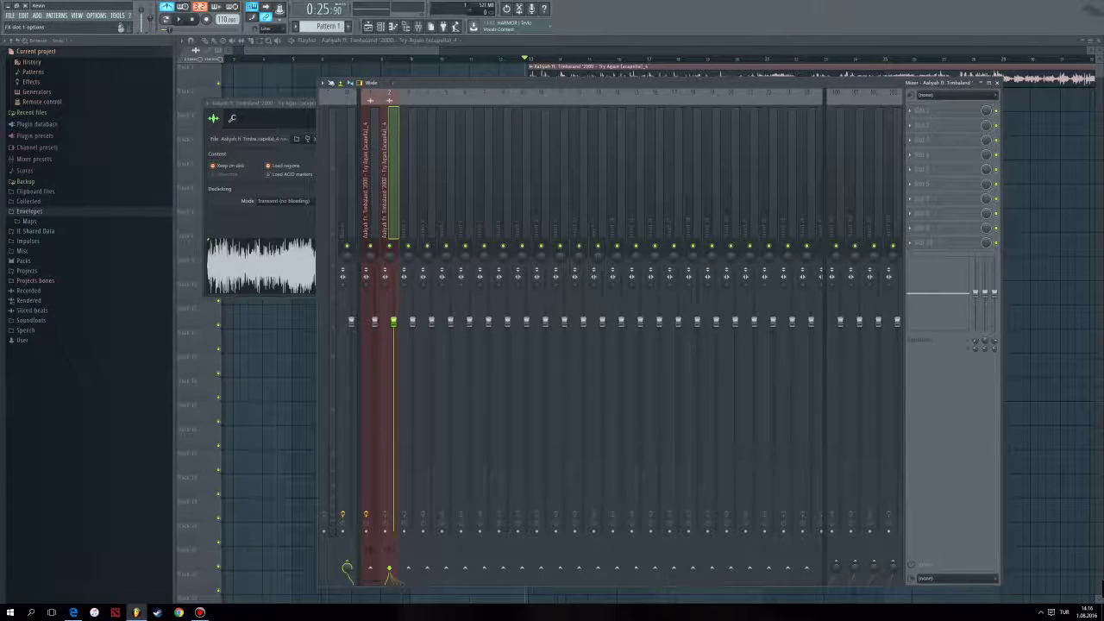
- Add Fruity Limiter to the first effect slot of mixer track 2, try the Max loudness preset, and replace it with Noise gate
left_click(927, 110)
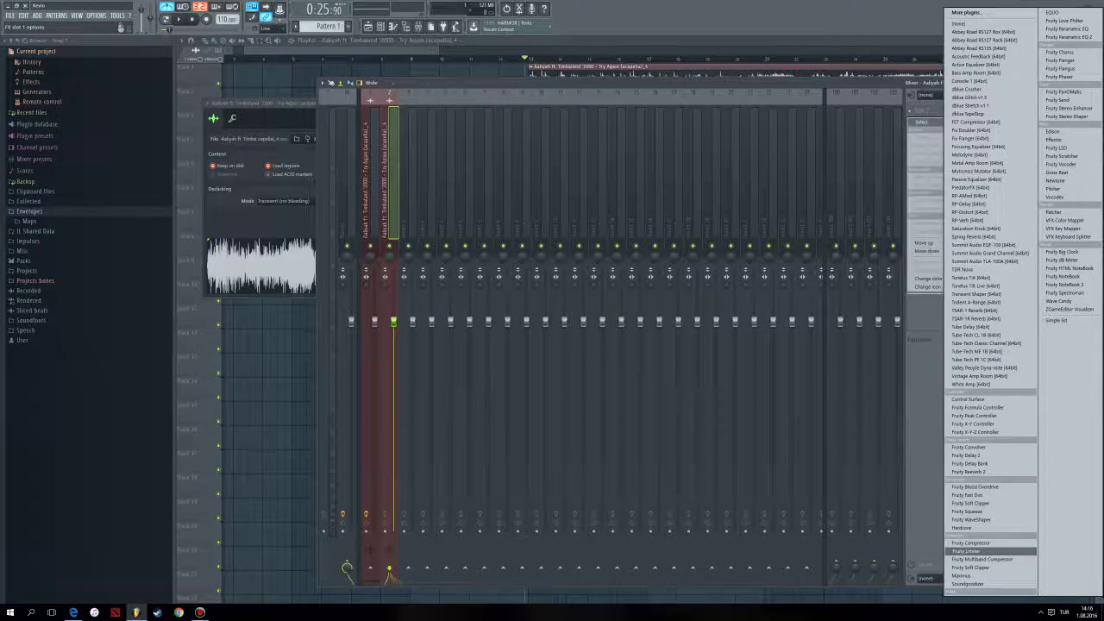
left_click(971, 550)
right_click(467, 148)
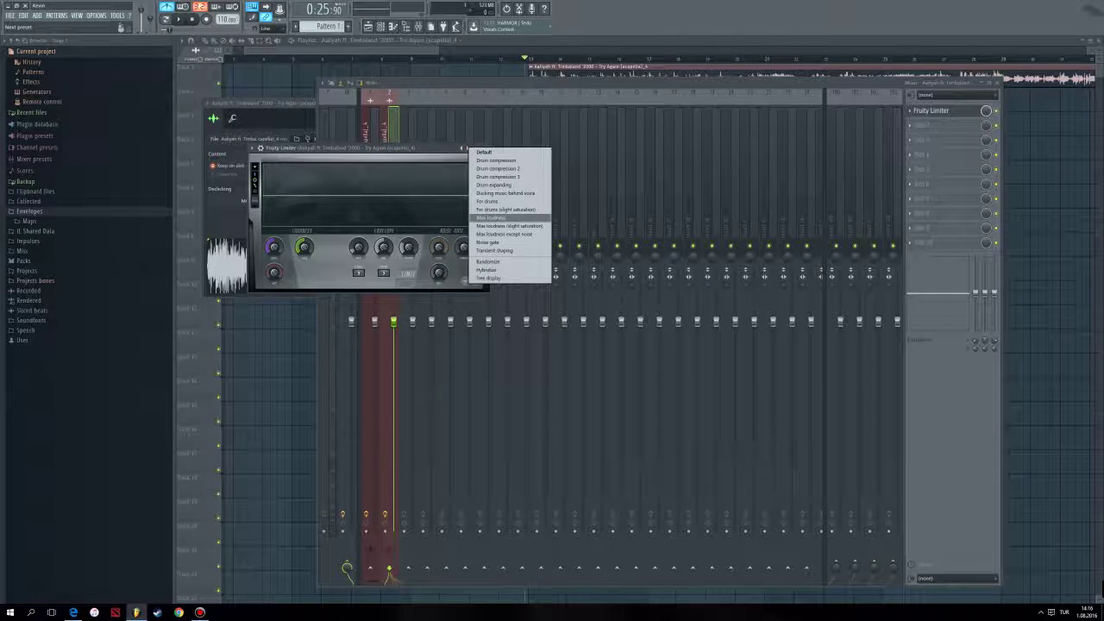
left_click(500, 217)
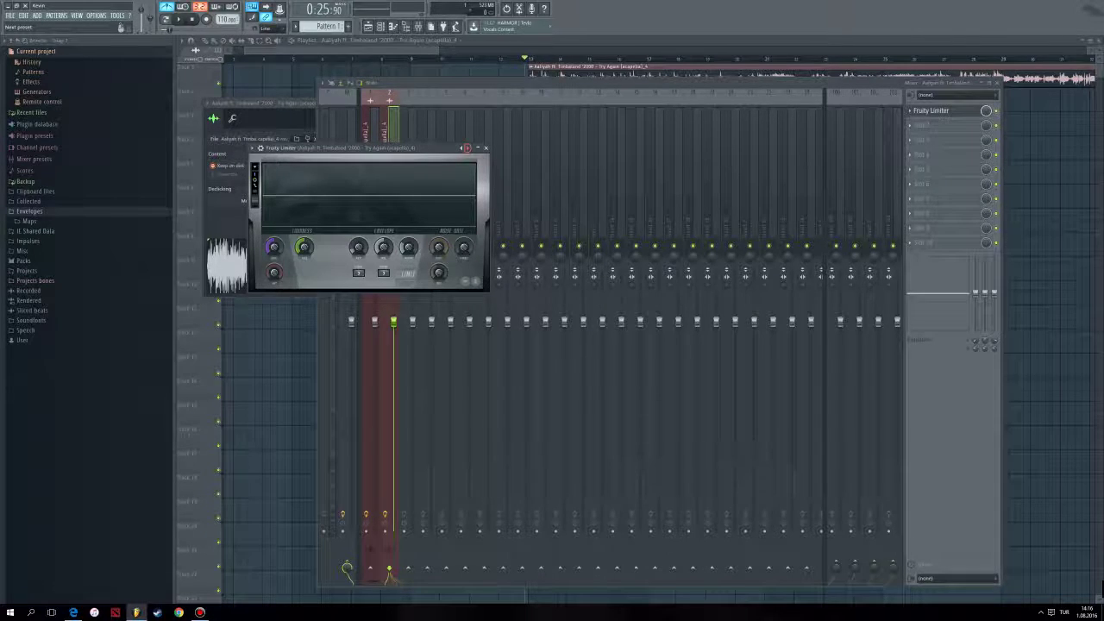
right_click(466, 148)
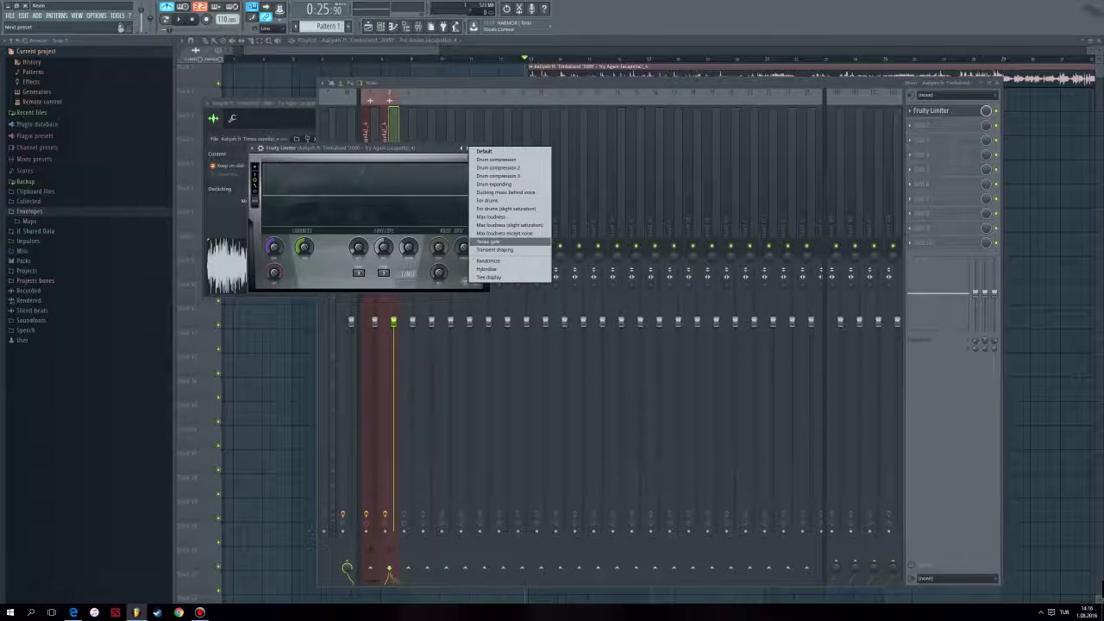
left_click(488, 241)
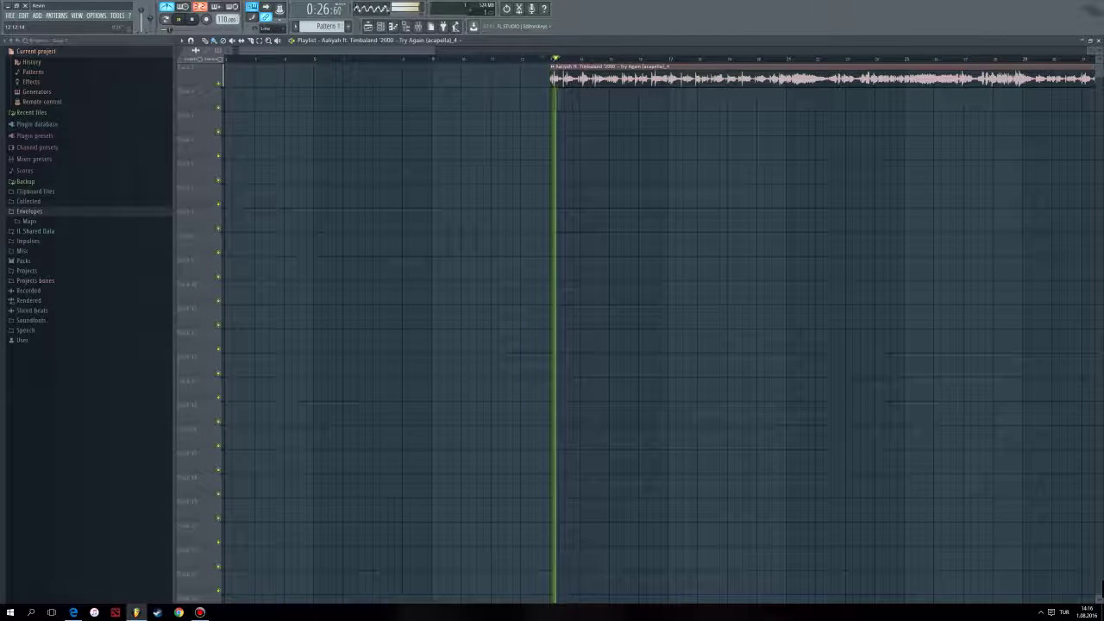
- Try a lower loudness setting in the Fruity Limiter on mixer track 2 while repeatedly playing the acapella
key("F9")
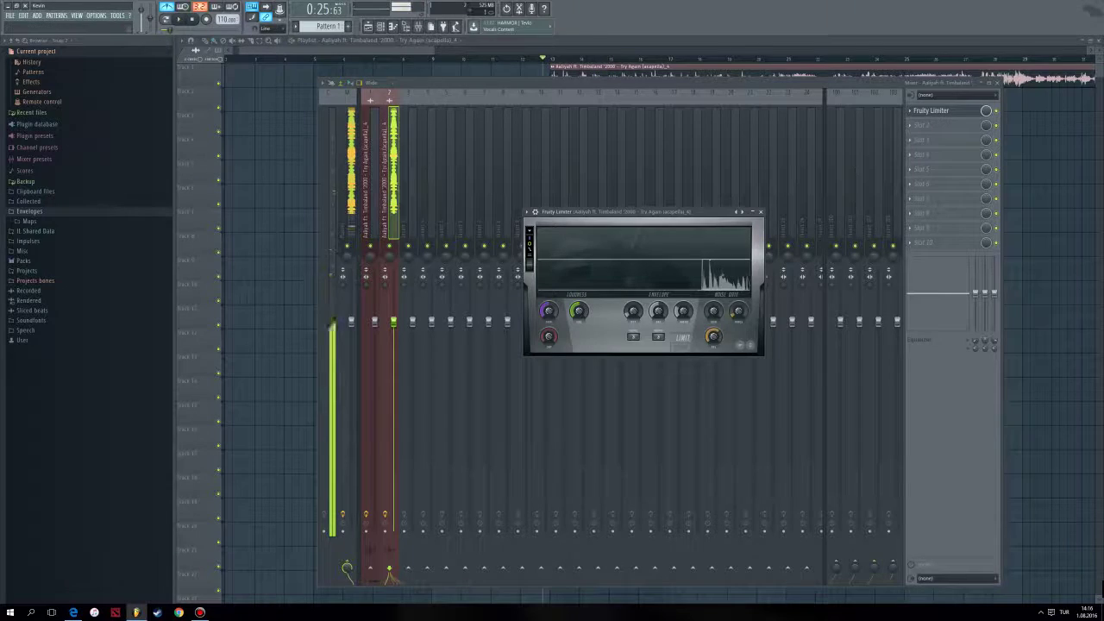
left_click_drag(579, 311, 579, 371)
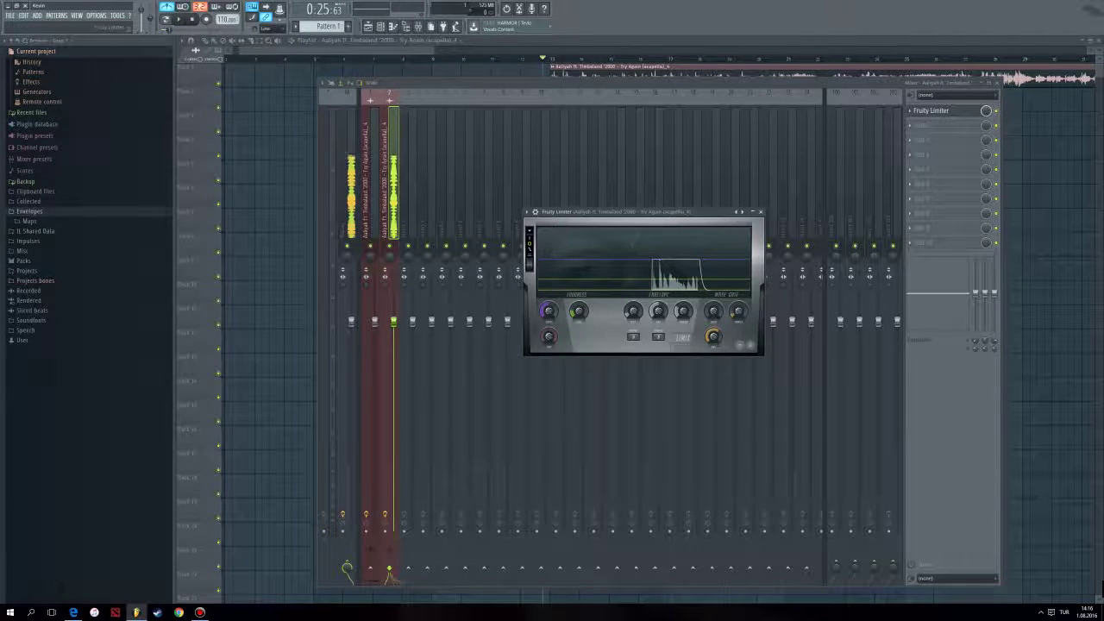
left_click_drag(623, 213, 587, 172)
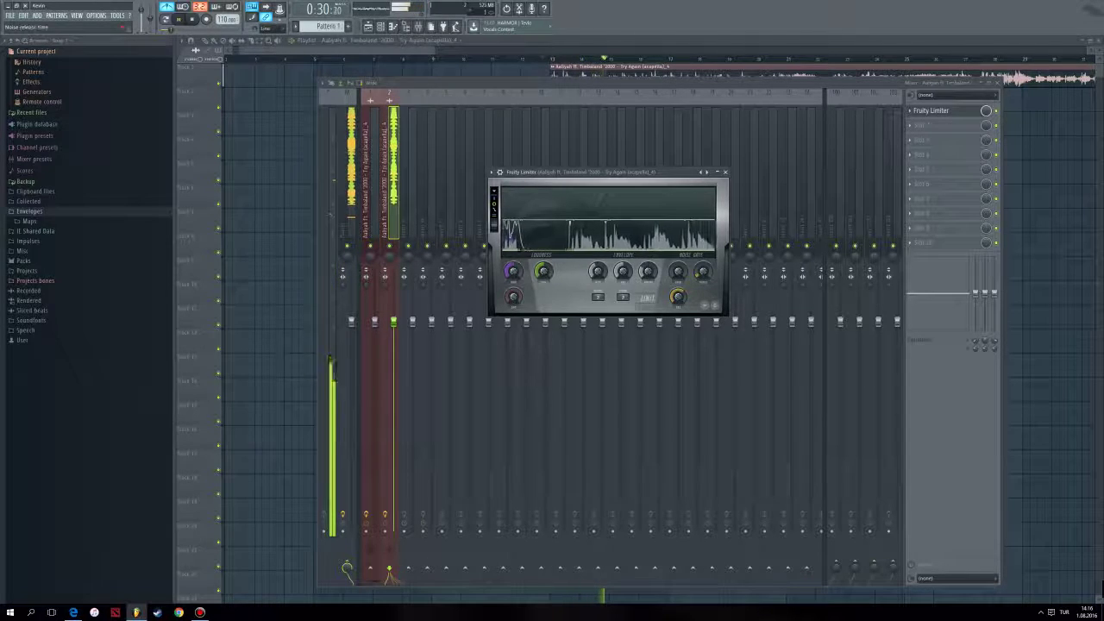
key("space")
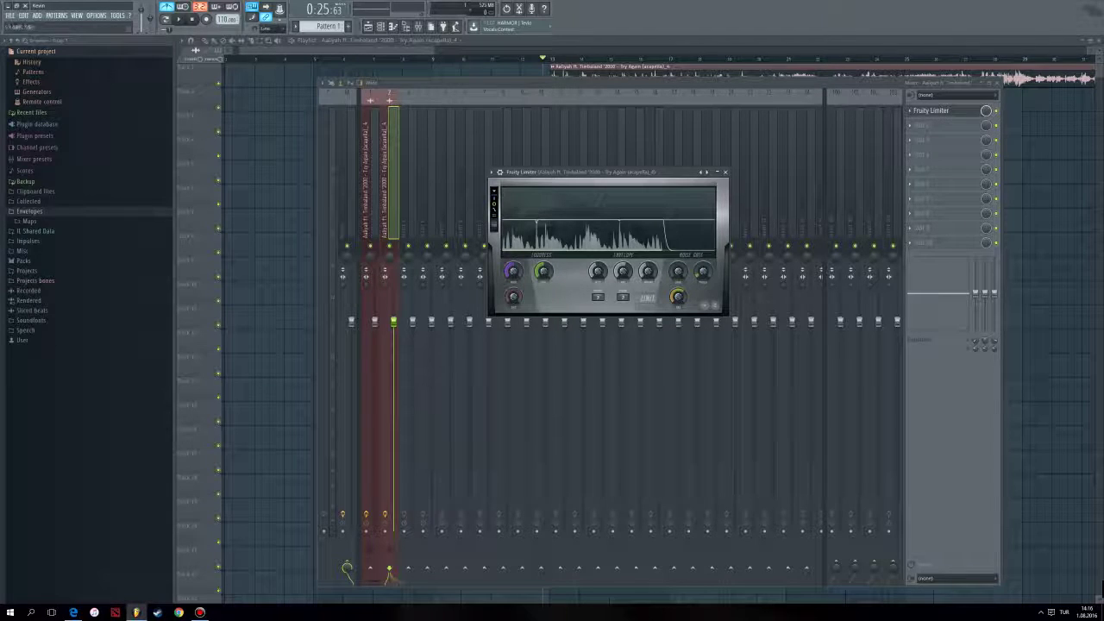
key("space")
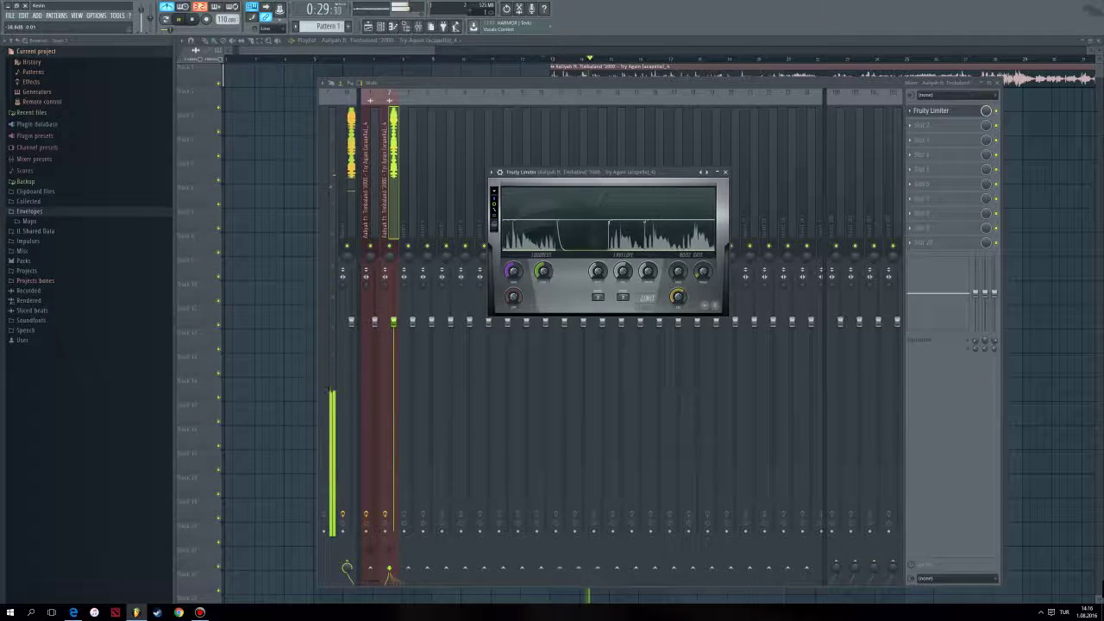
key("space")
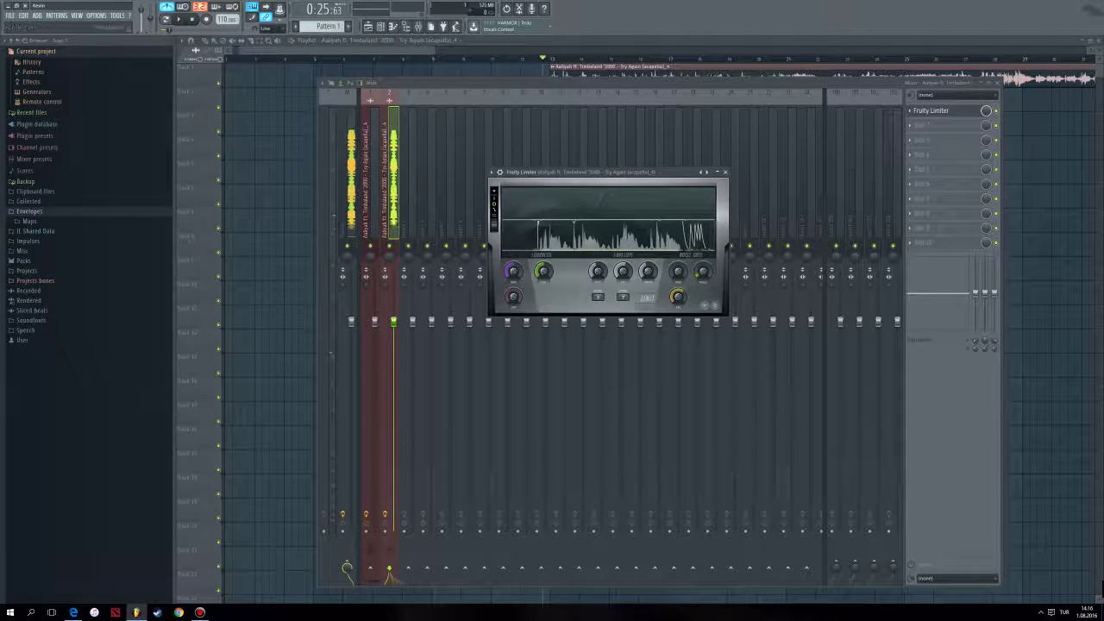
key("space")
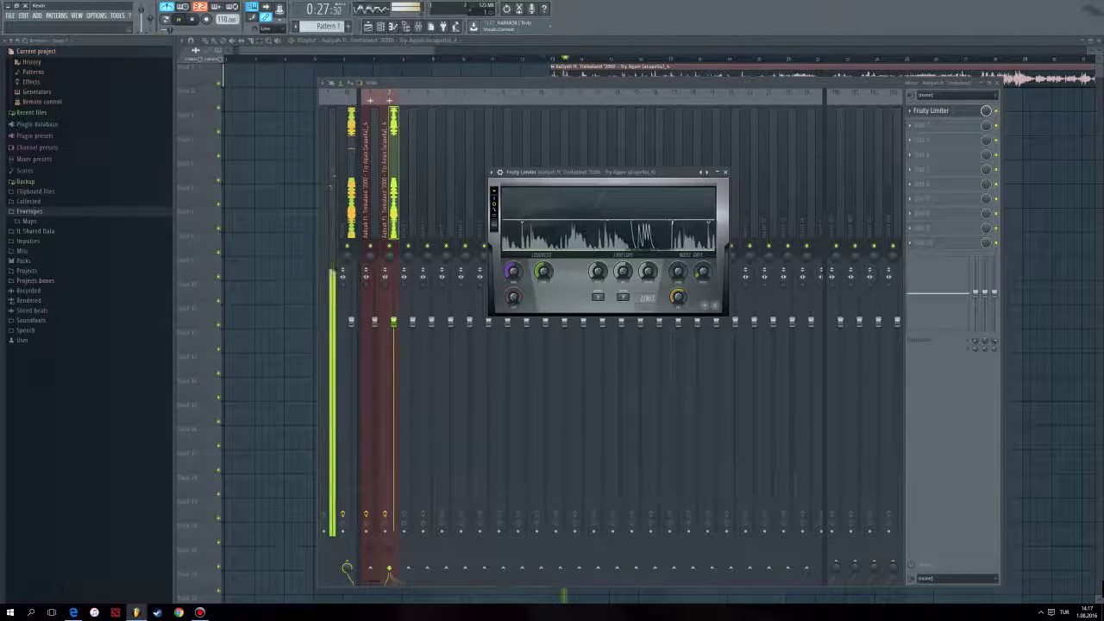
- Reload the Noise gate preset in the Fruity Limiter and play the acapella through it
left_click(701, 172)
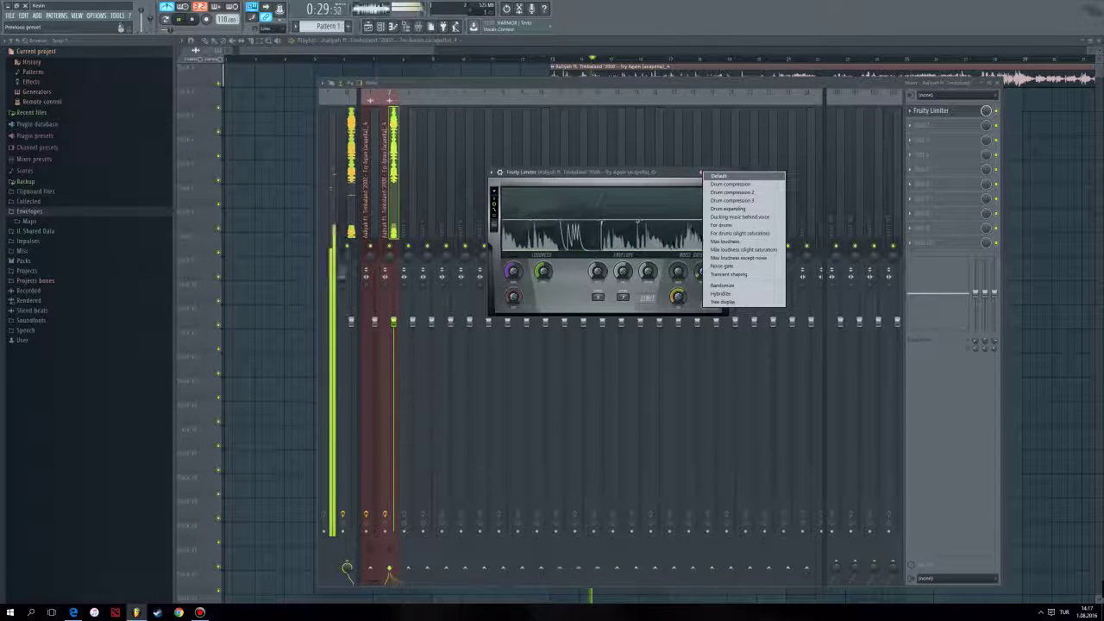
left_click(729, 266)
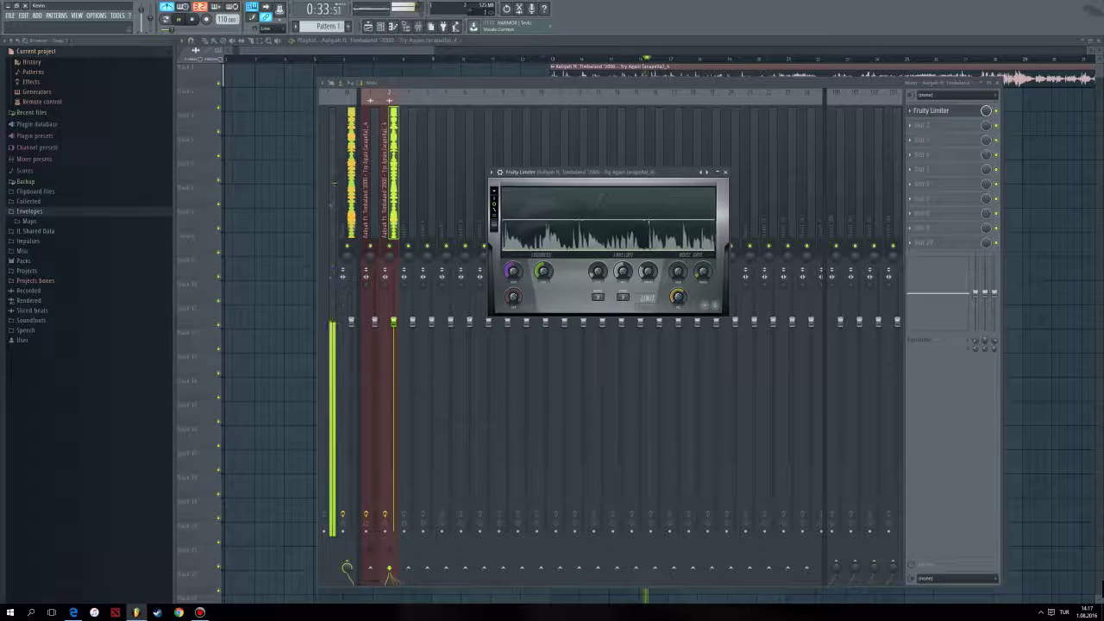
key("space")
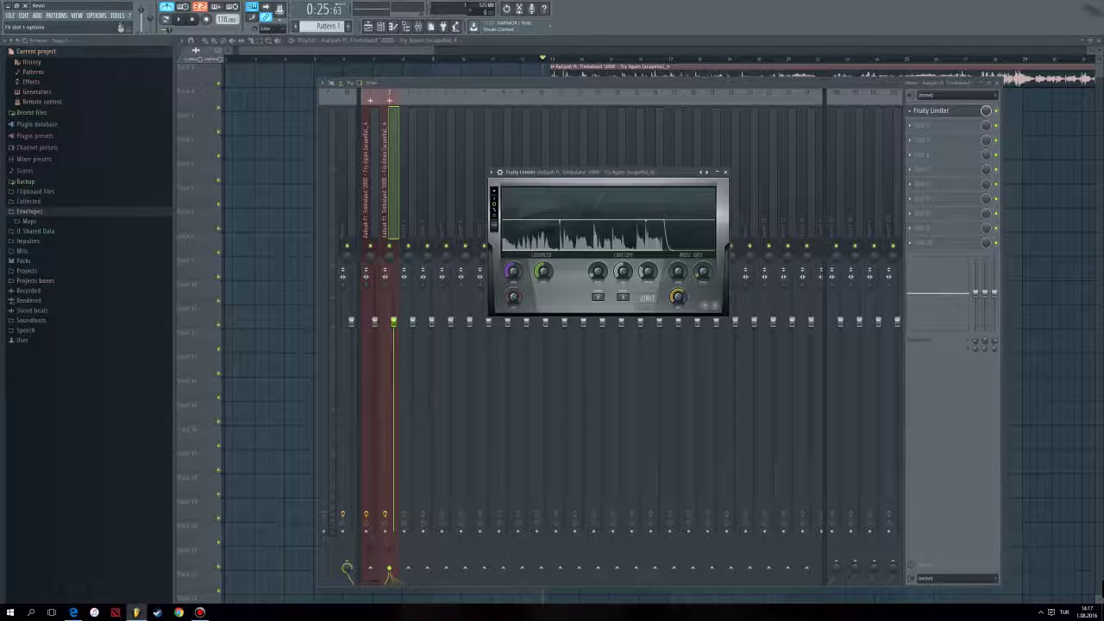
left_click(910, 110)
mouse_move(923, 121)
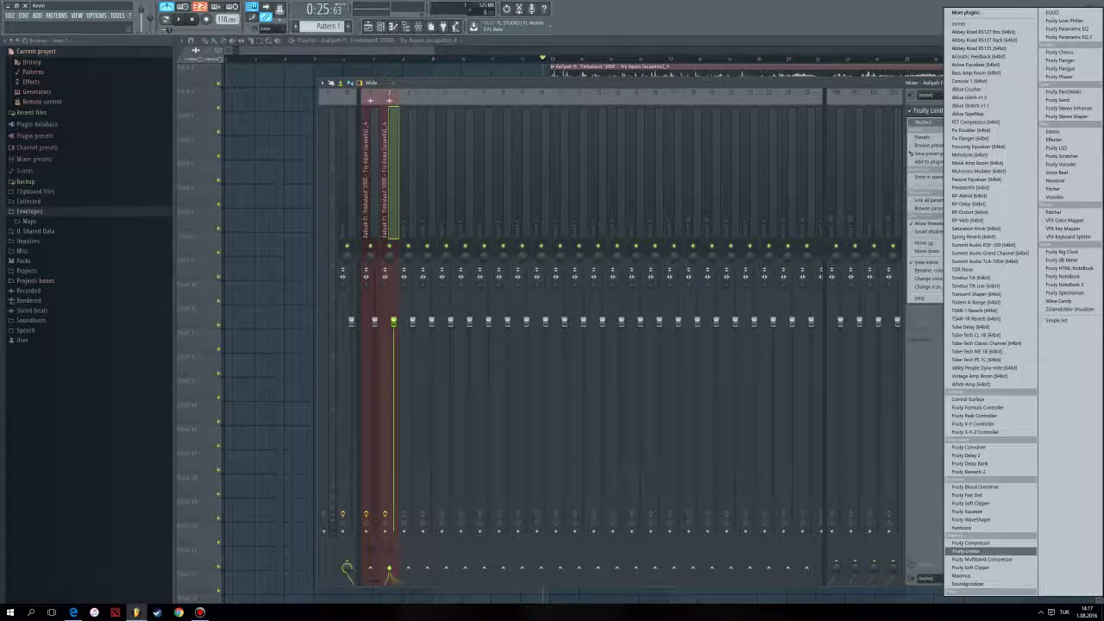
left_click(1102, 583)
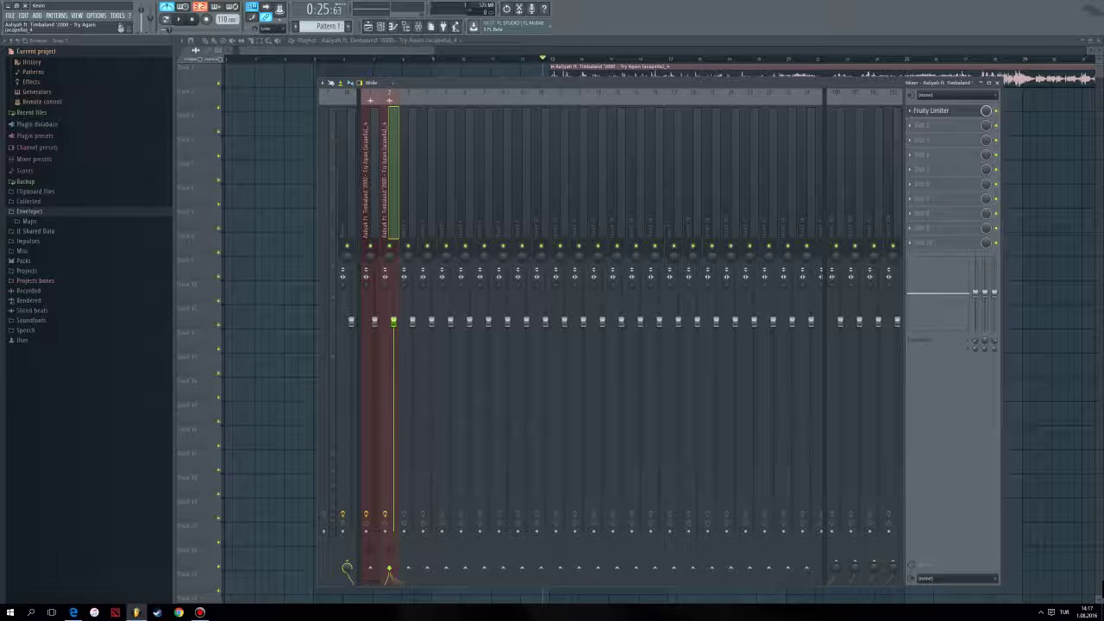
- Add Focusing Equalizer to the second effect slot of mixer track 2 and raise its low cut to about mid-range
left_click(927, 125)
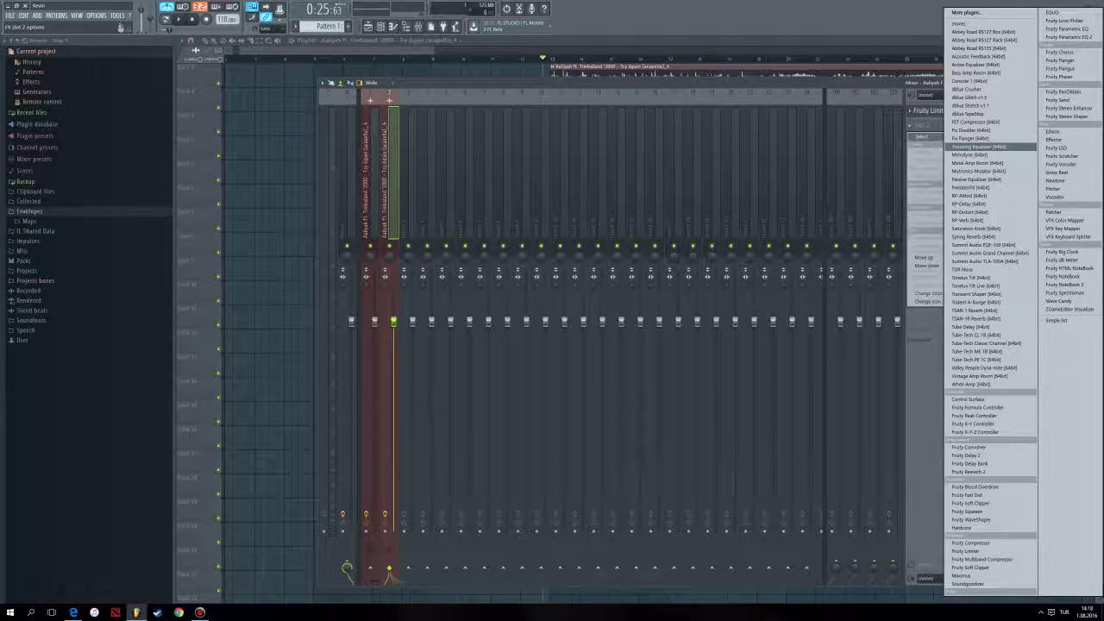
left_click(992, 147)
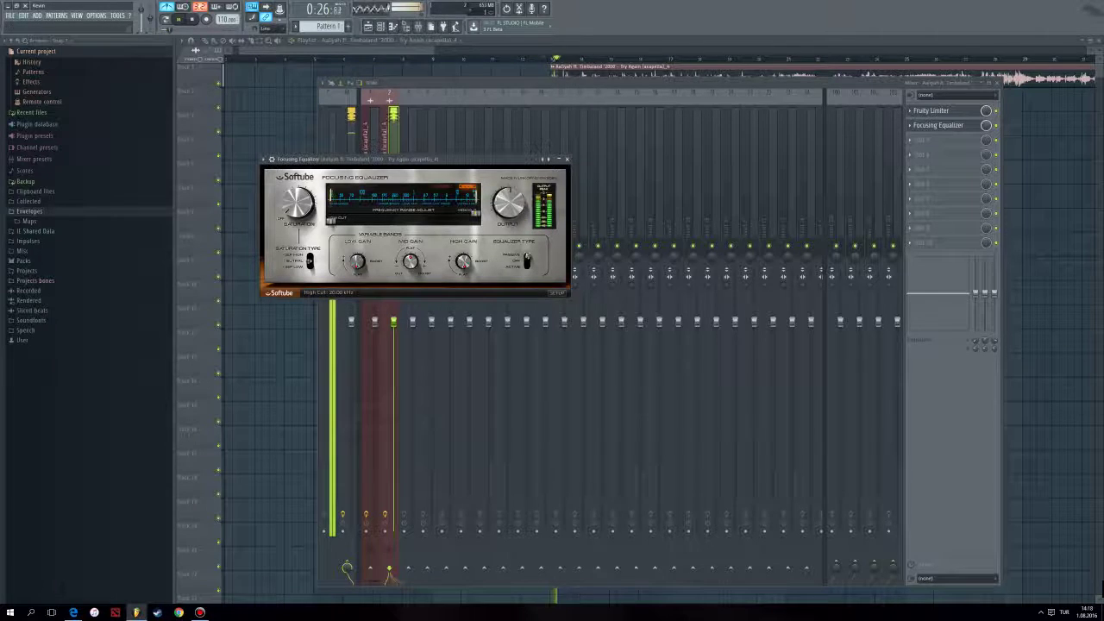
left_click_drag(330, 220, 403, 222)
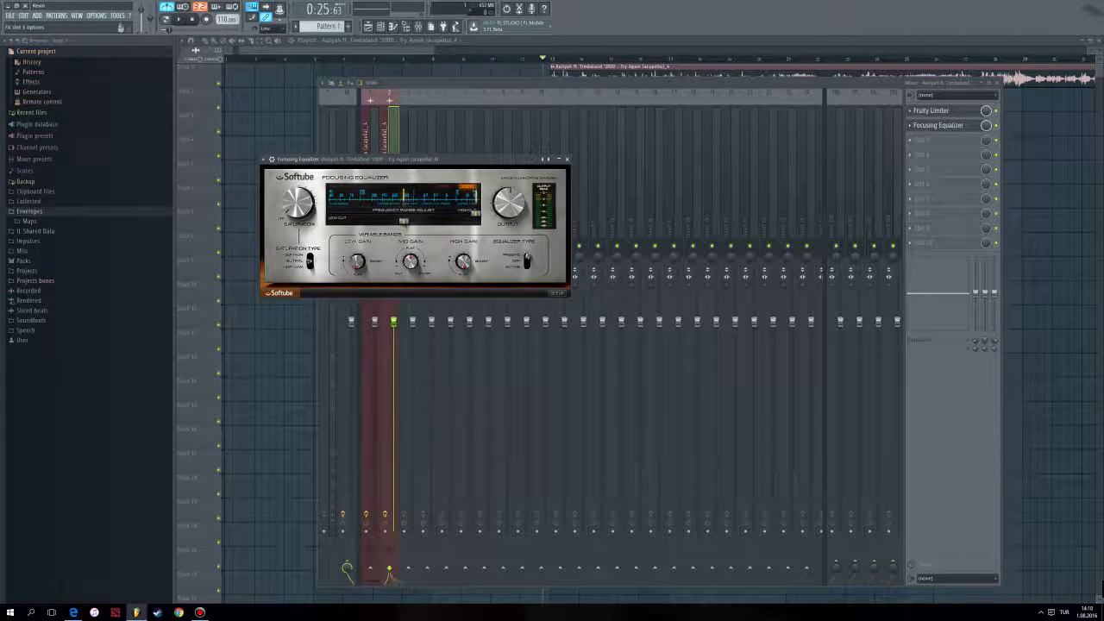
- Add Fix Doubler to the third effect slot of mixer track 2 and load a preset using dual sweep and the random sweep type
left_click(916, 141)
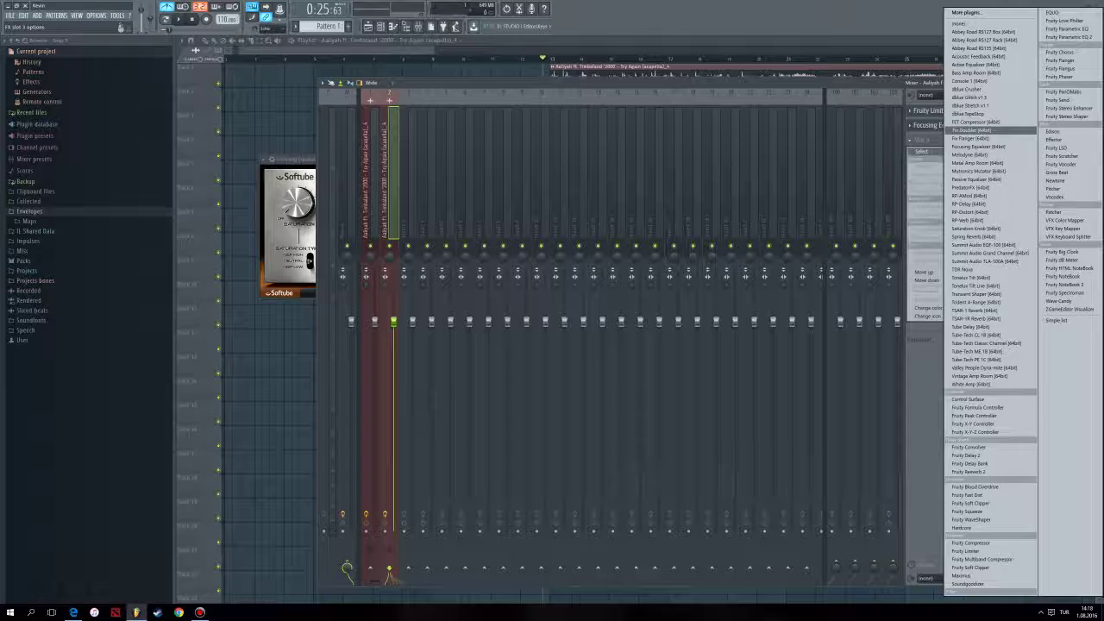
left_click(973, 130)
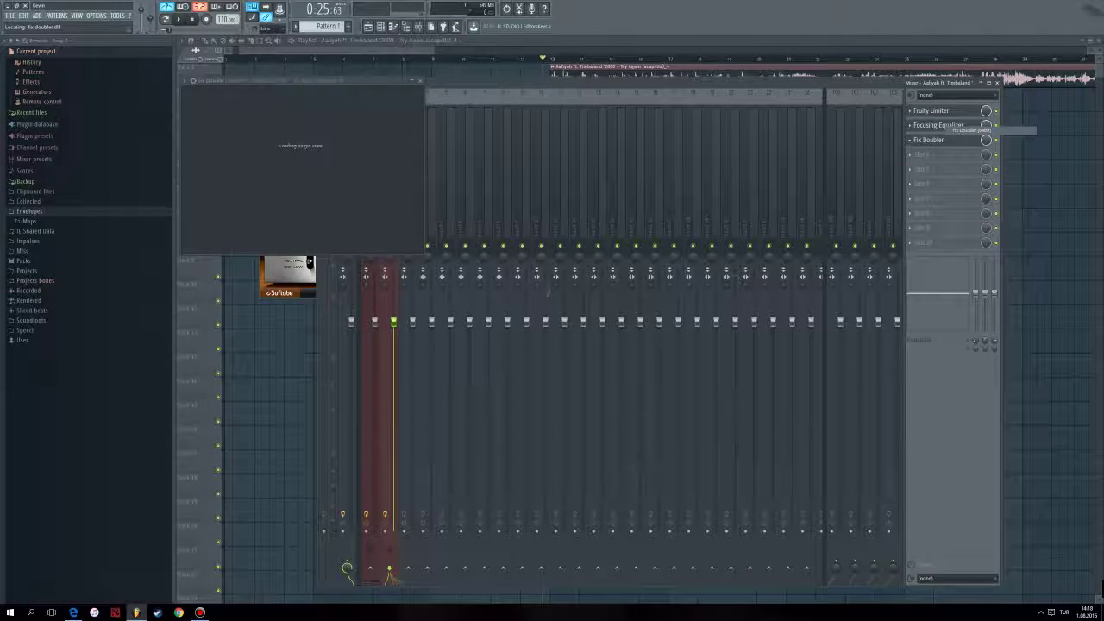
left_click_drag(319, 81, 575, 259)
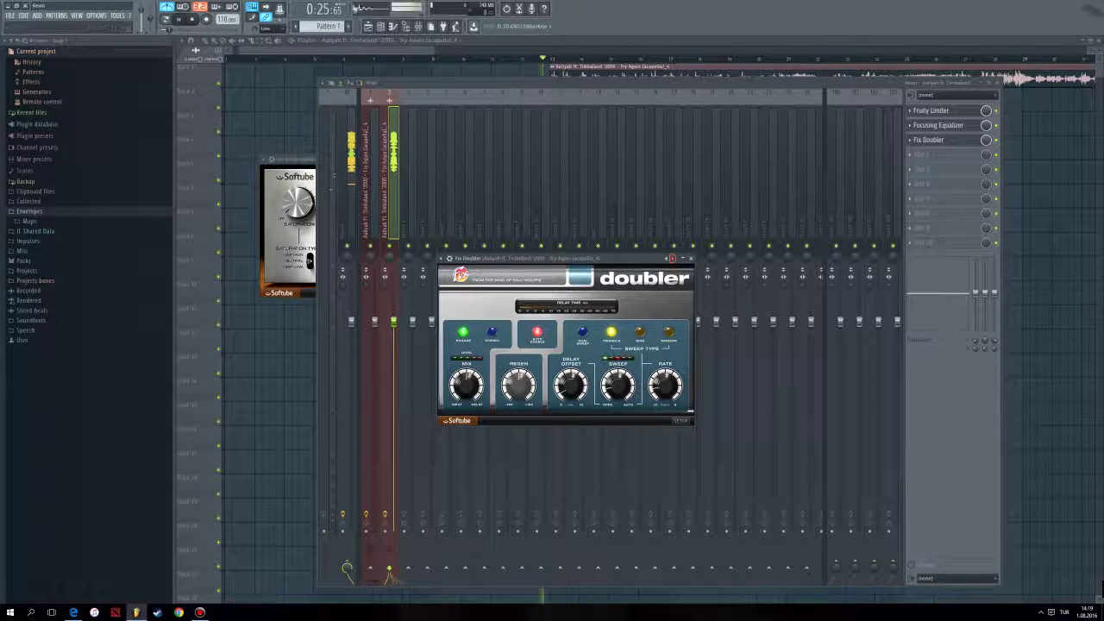
left_click(671, 258)
left_click(692, 289)
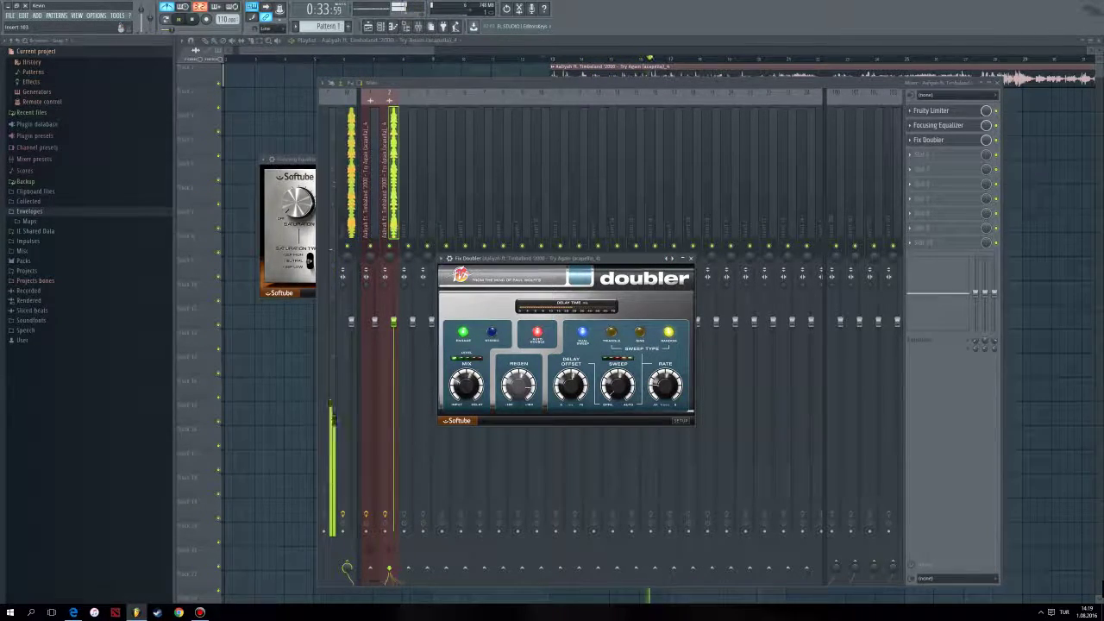
- Toggle the Fix Doubler slot and play the acapella to compare the sound
key("space")
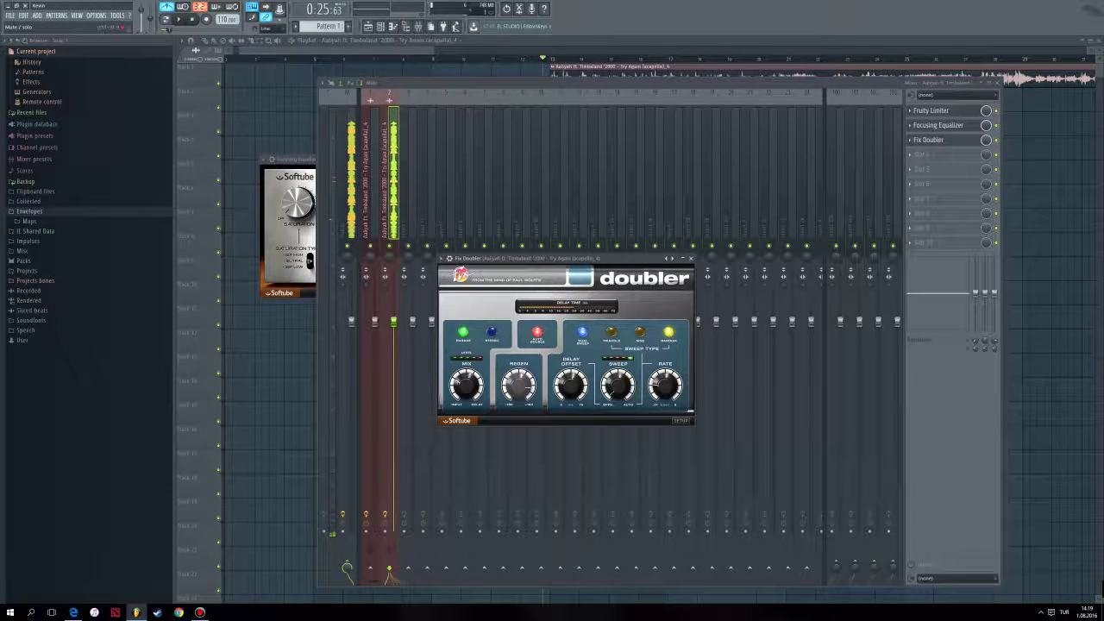
left_click(996, 140)
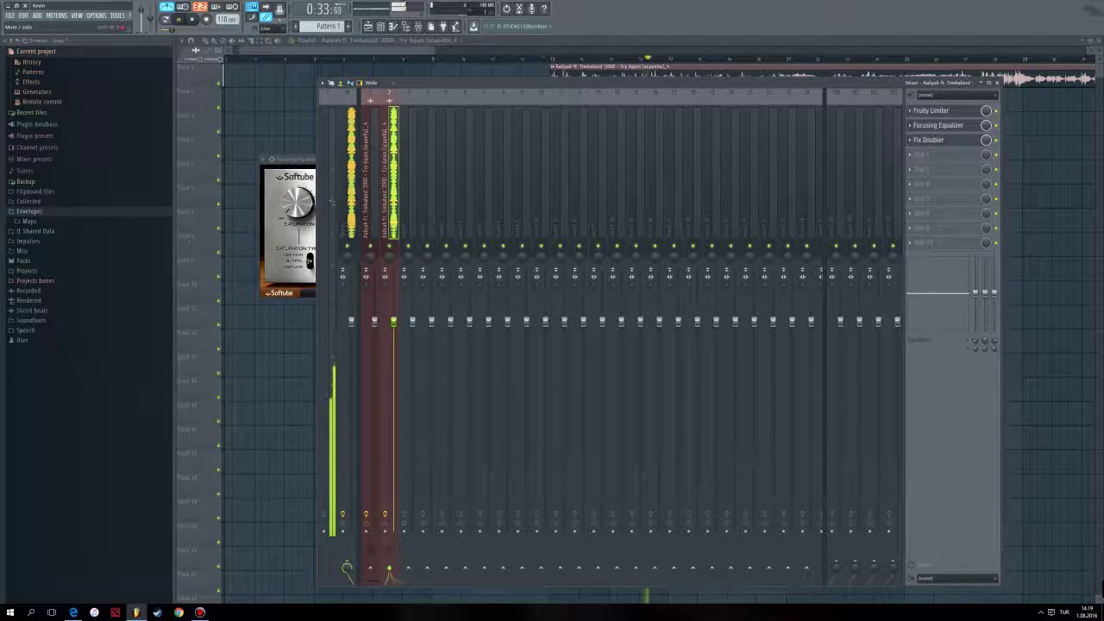
key("space")
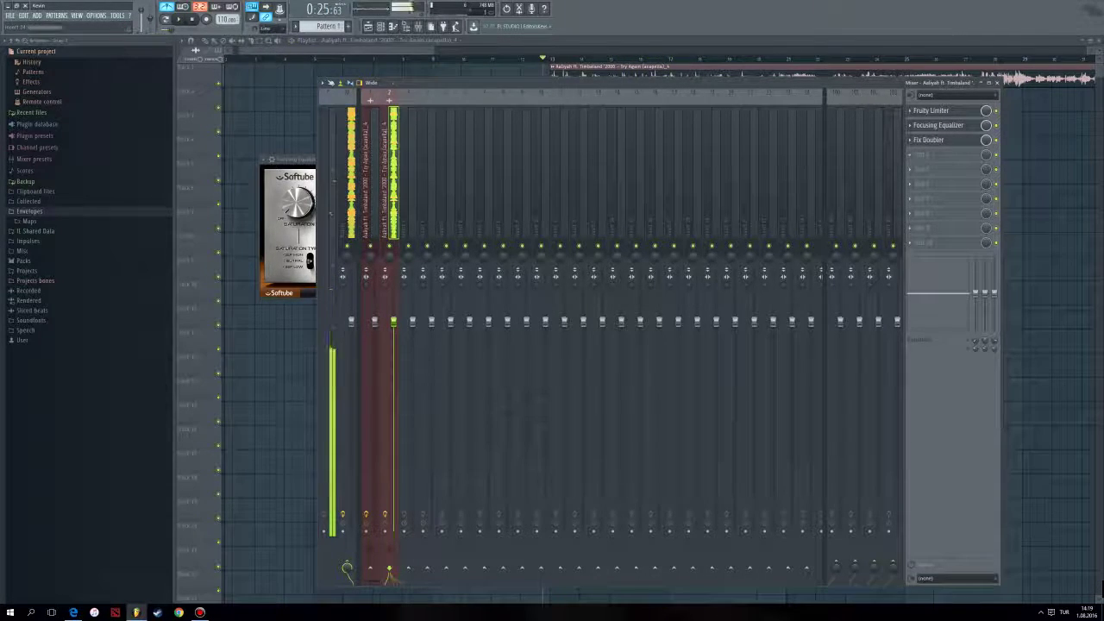
- Clone the acapella's channel and place the cloned clip on playlist track 3 at bar 13
left_click(393, 26)
right_click(246, 68)
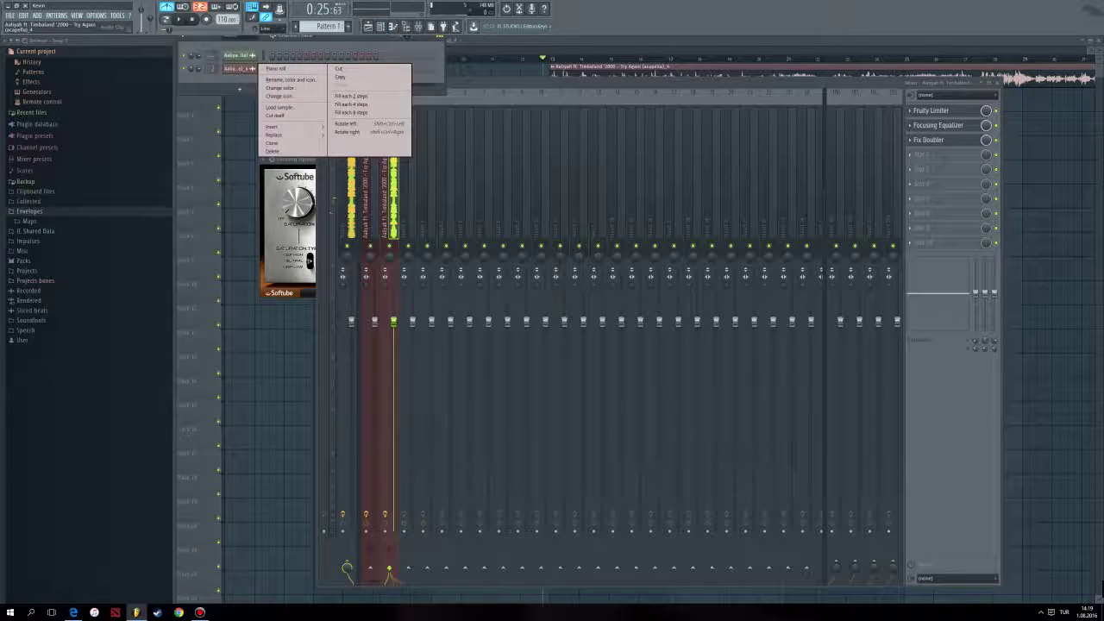
left_click(275, 143)
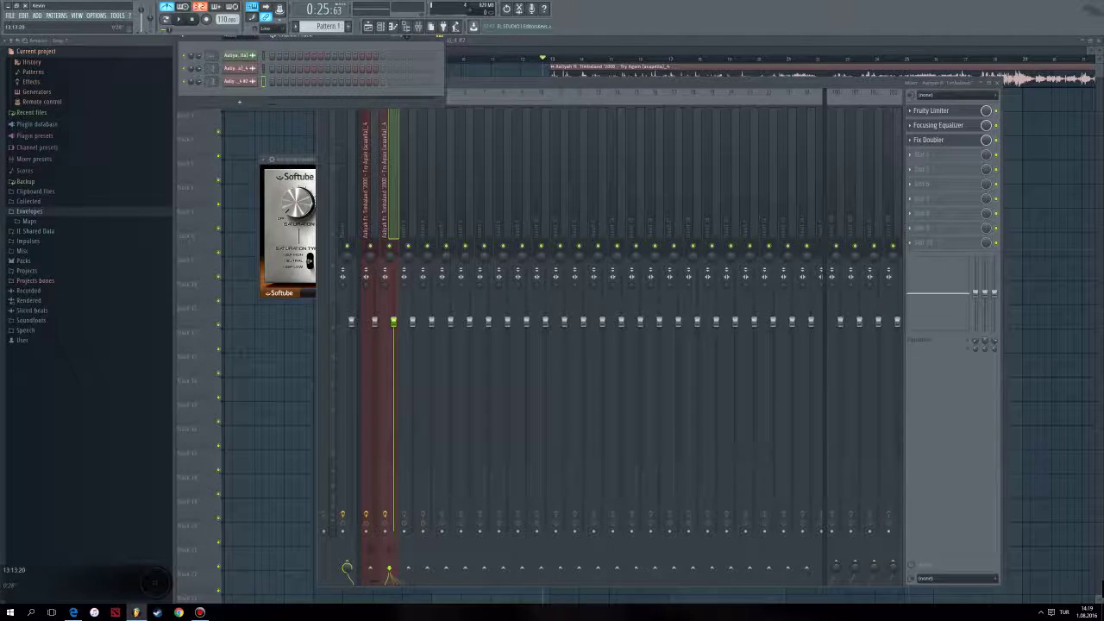
key("F5")
left_click(553, 123)
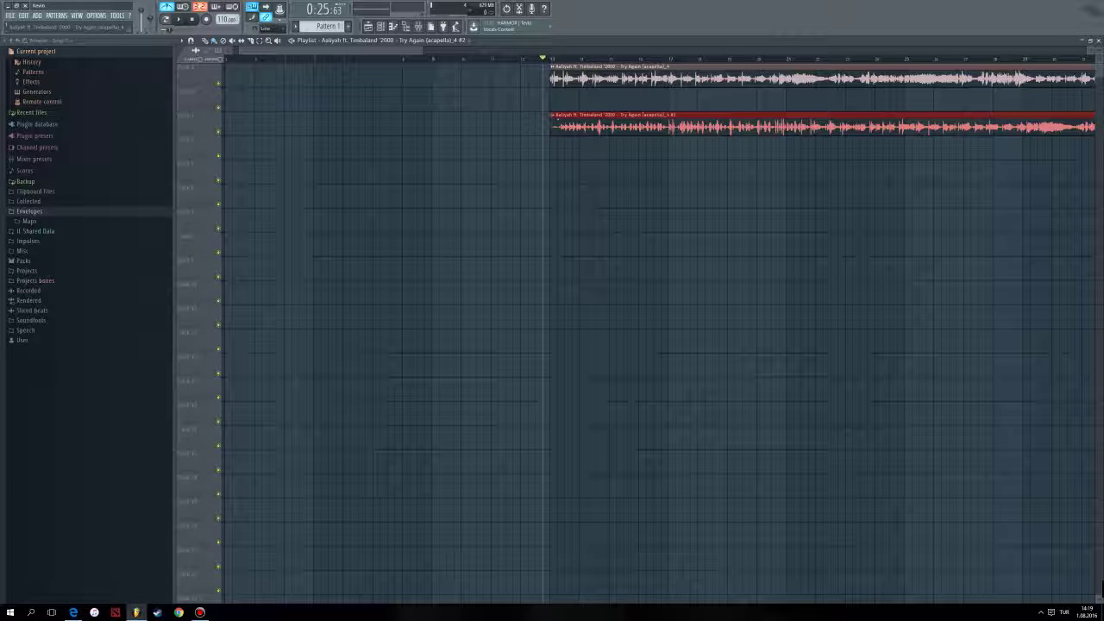
- Trim the cloned clip's start, align it with the original acapella clip at bar 13, and play both together
left_click_drag(552, 126, 476, 126)
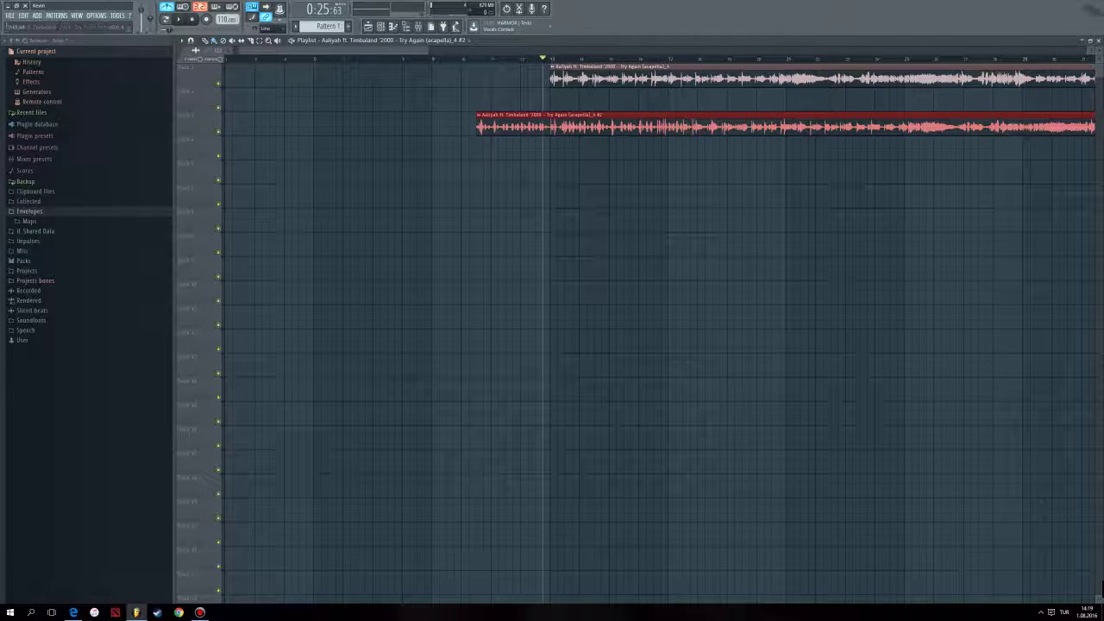
key("ctrl+d")
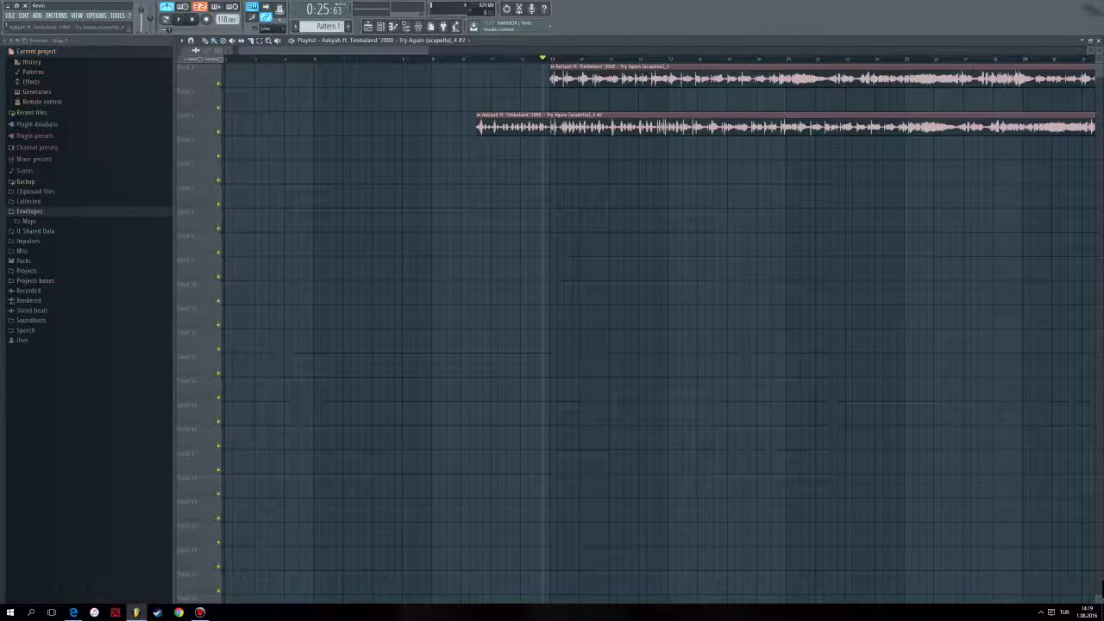
mouse_move(476, 126)
left_mouse_down()
mouse_move(612, 127)
mouse_move(447, 127)
mouse_move(580, 127)
mouse_move(470, 126)
left_mouse_up()
key("space")
key("space")
scroll(603, 126, "up", 4)
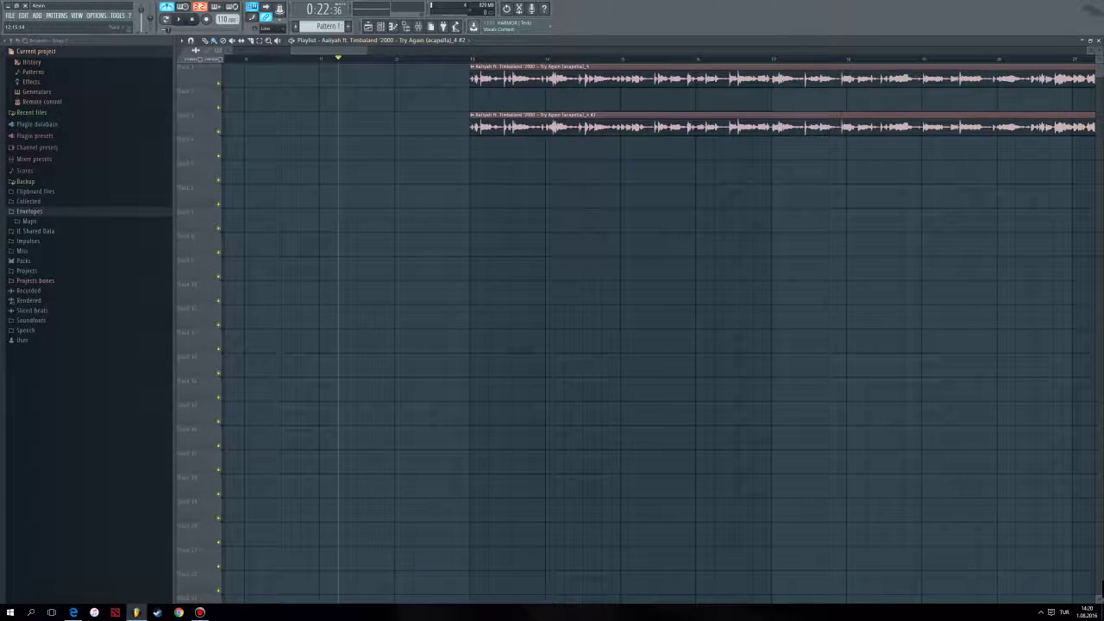
left_click(457, 59)
key("space")
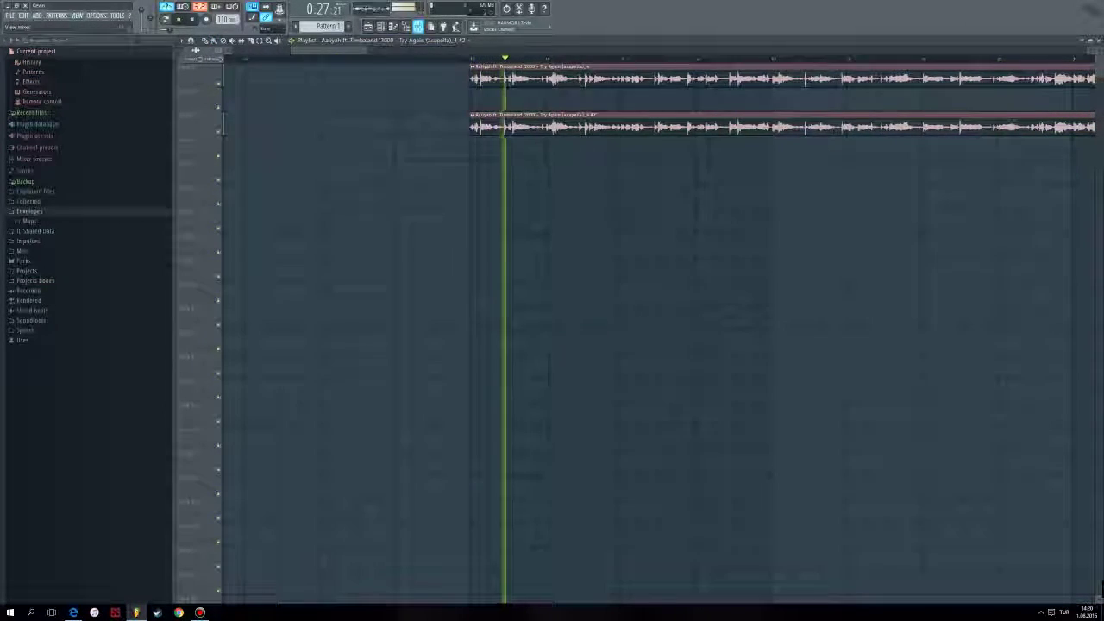
- Route the cloned acapella channel to mixer insert track 3 and check the effect slots of mixer tracks 1 to 3
key("F9")
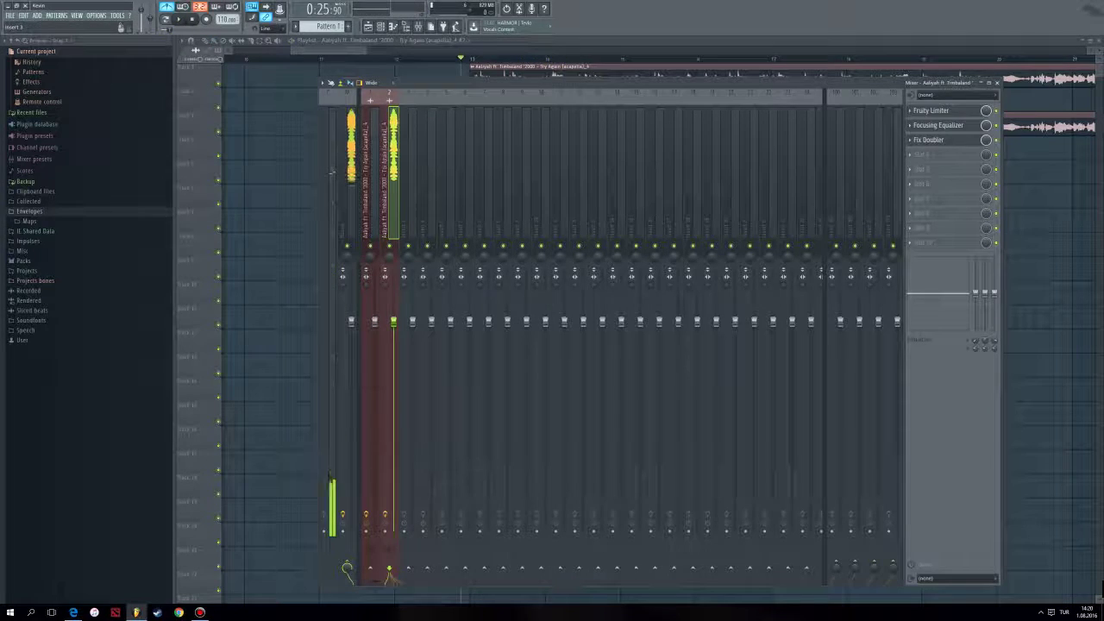
right_click(408, 572)
key("Escape")
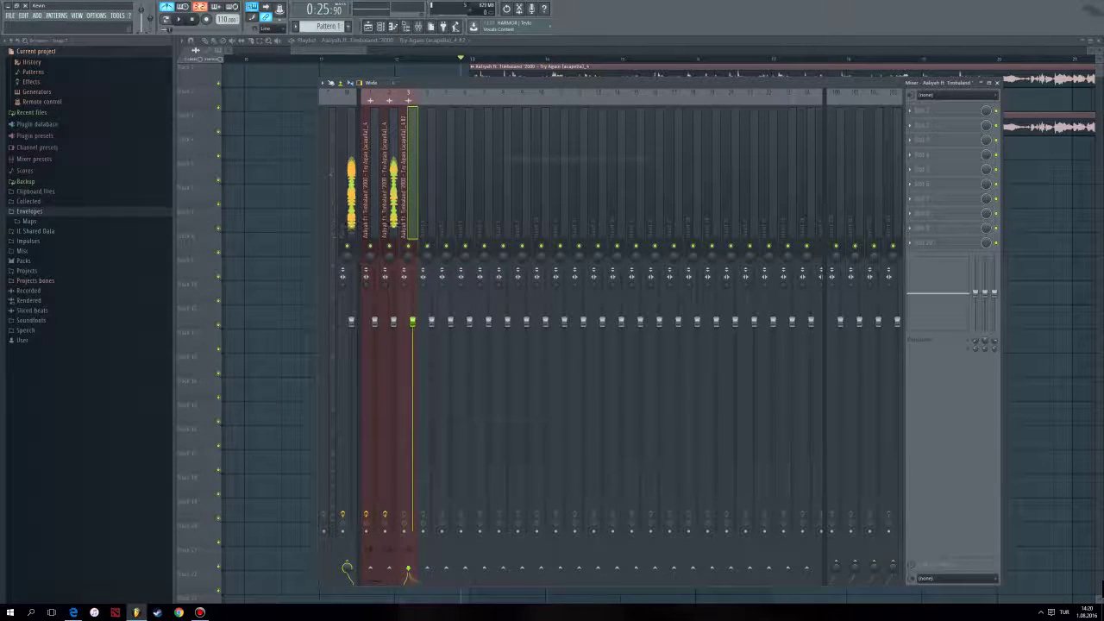
left_click(541, 574)
left_click(389, 572)
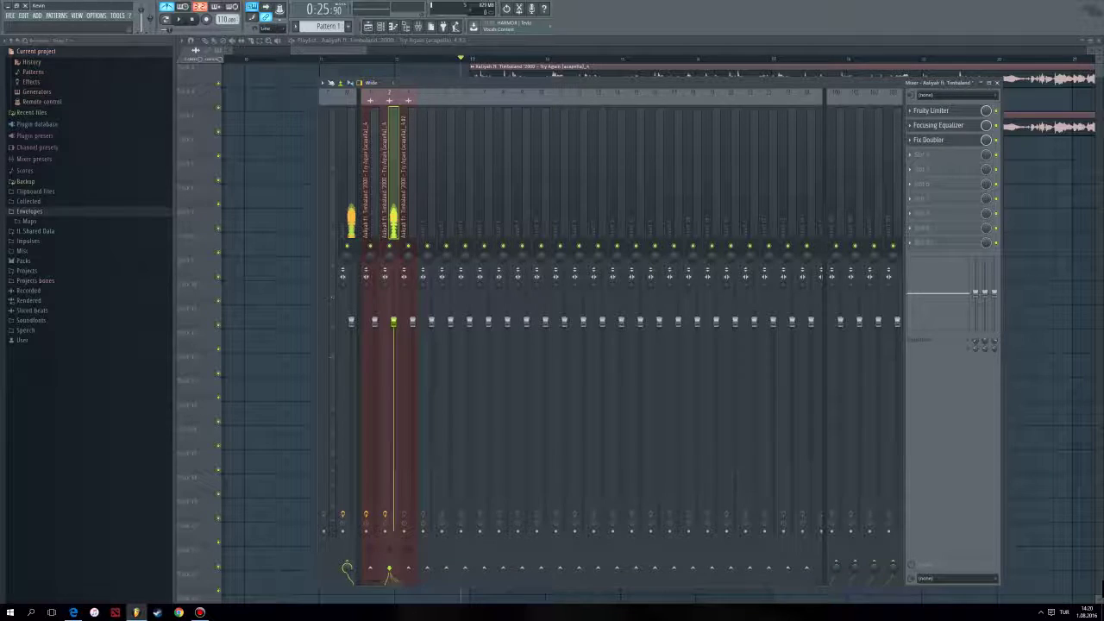
left_click(370, 572)
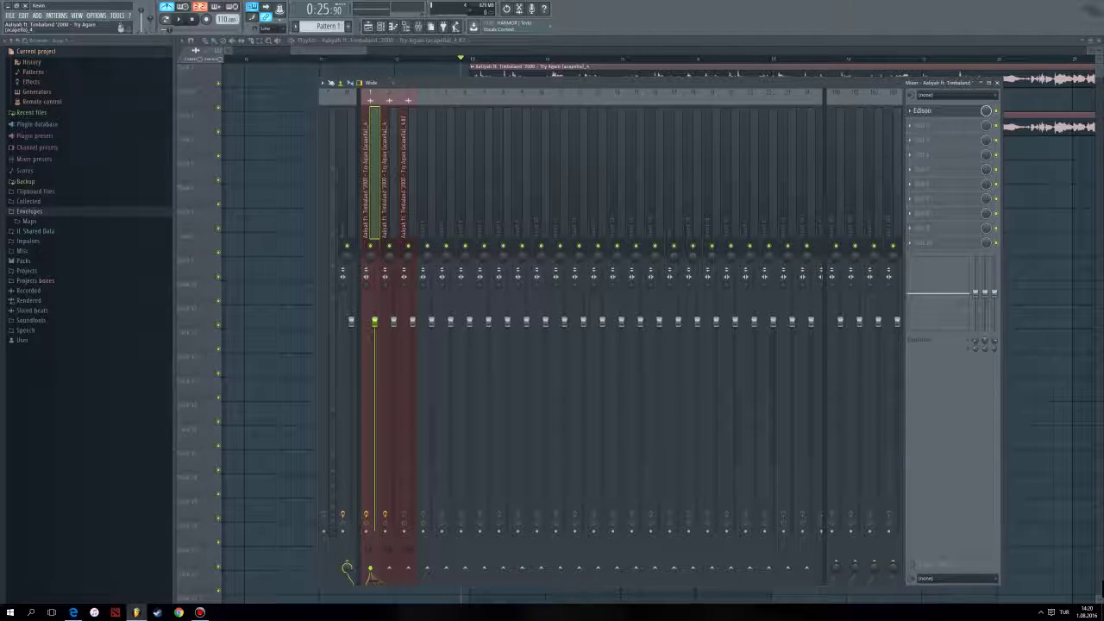
left_click(389, 572)
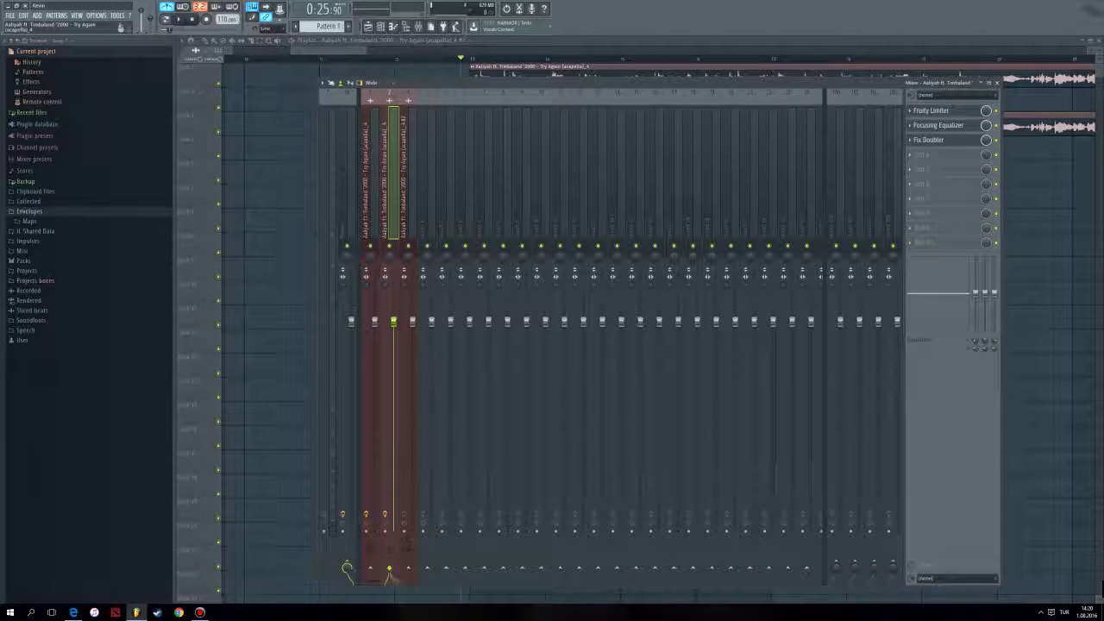
left_click(408, 572)
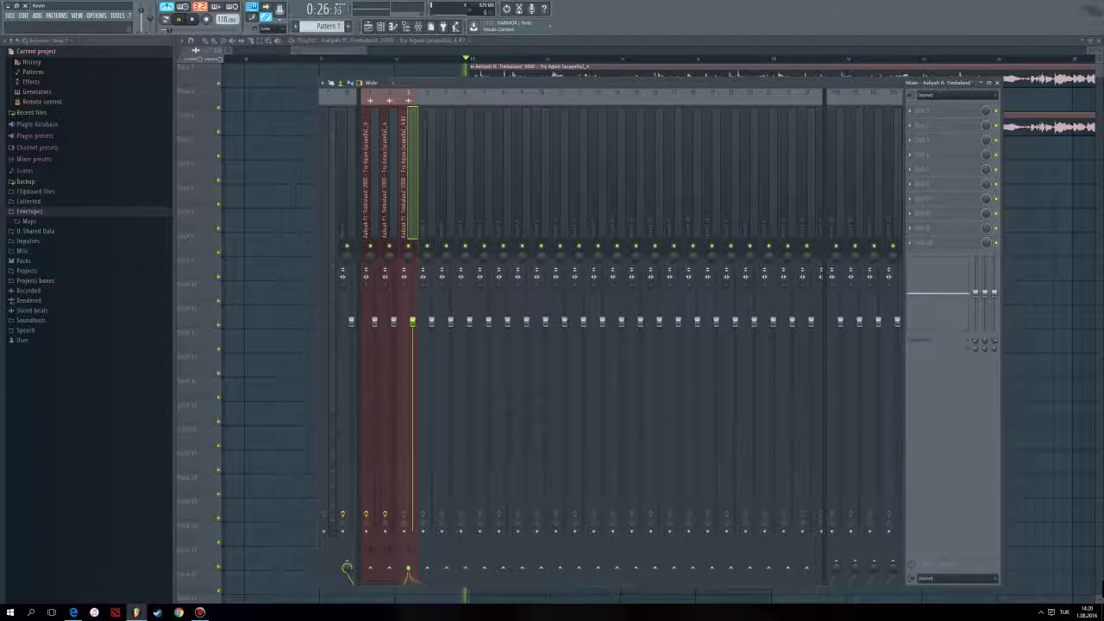
- Lower the volume faders of mixer tracks 2 and 3 to balance the layered acapellas, toggling track 3's mute and playing to compare
key("space")
left_click_drag(412, 322, 412, 379)
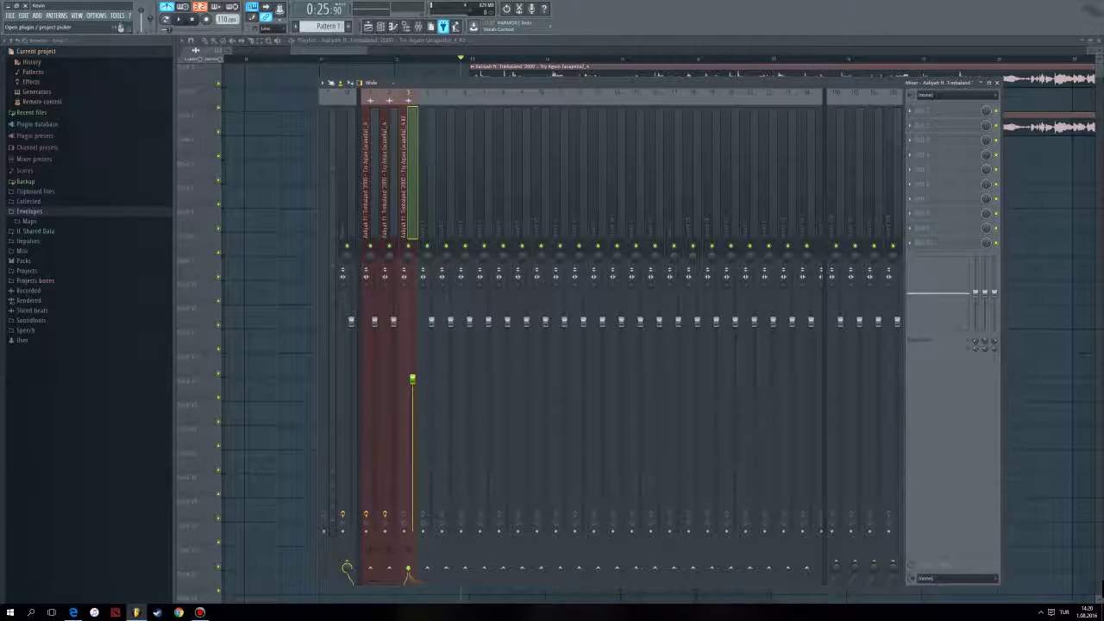
left_click(409, 247)
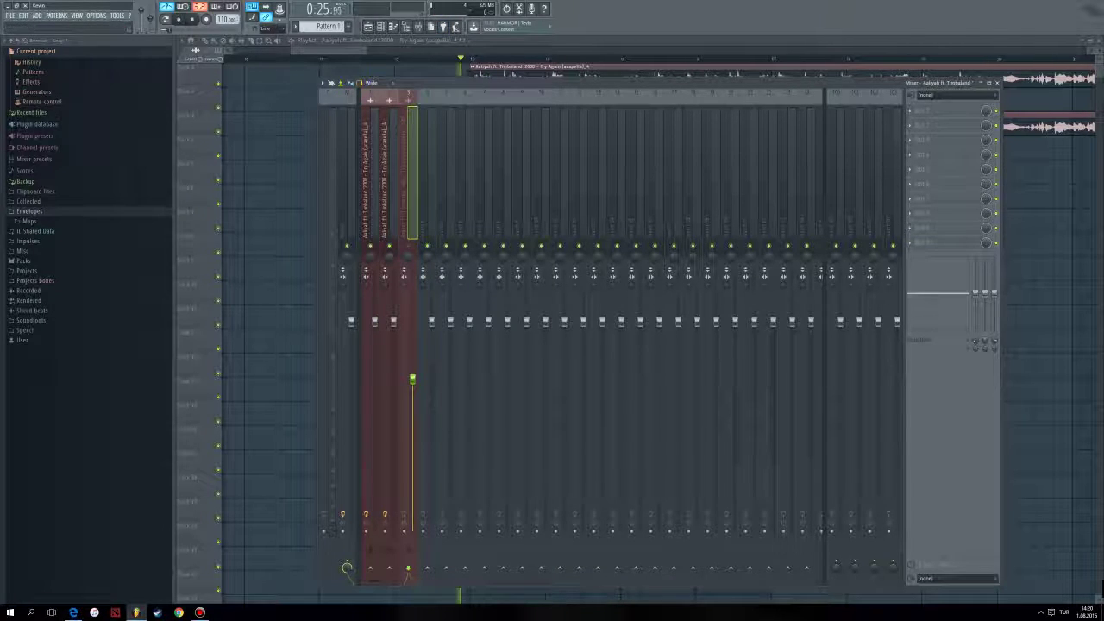
key("space")
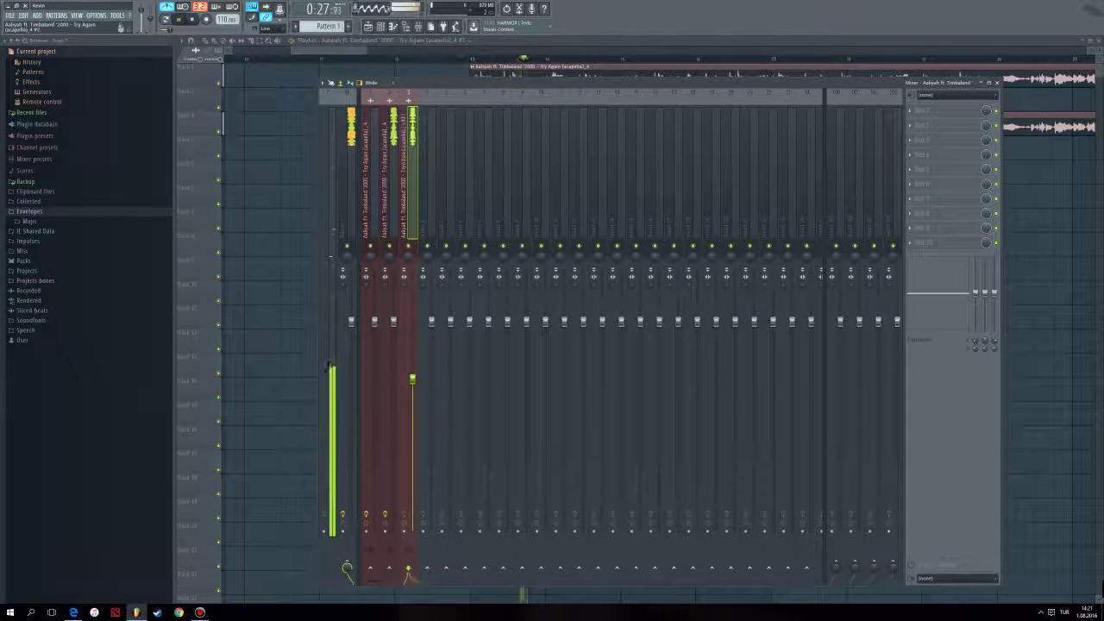
left_click_drag(412, 380, 412, 360)
mouse_move(393, 322)
left_mouse_down()
mouse_move(393, 344)
mouse_move(412, 347)
mouse_move(393, 337)
left_mouse_up()
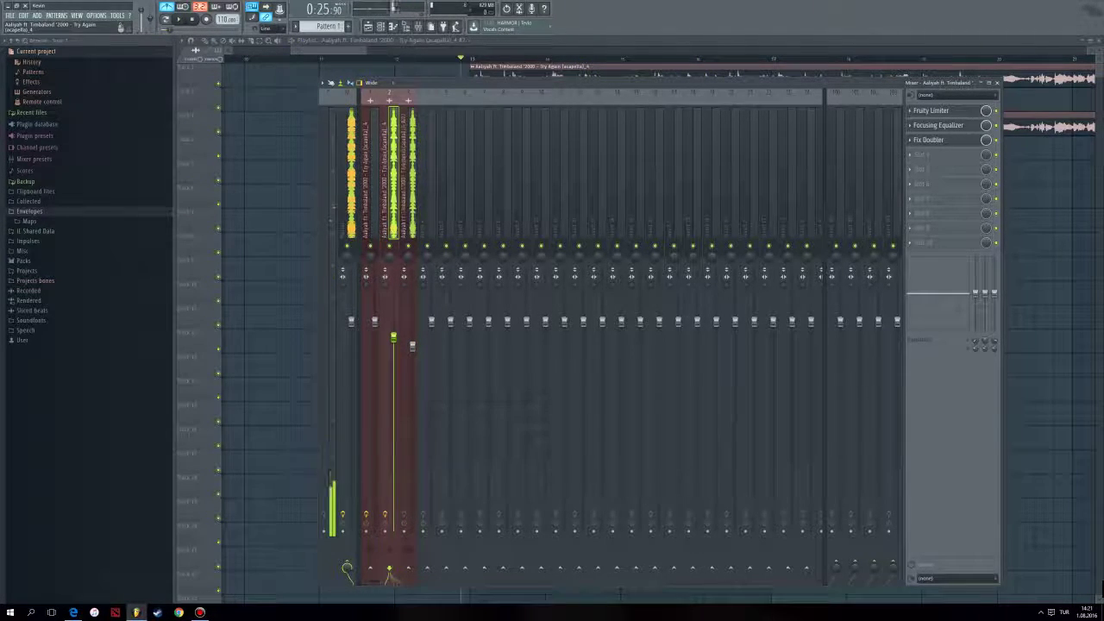
- Load Effector into slot 4 of mixer track 2 and lower both X and Y on its pad while playing the acapellas
left_click(923, 155)
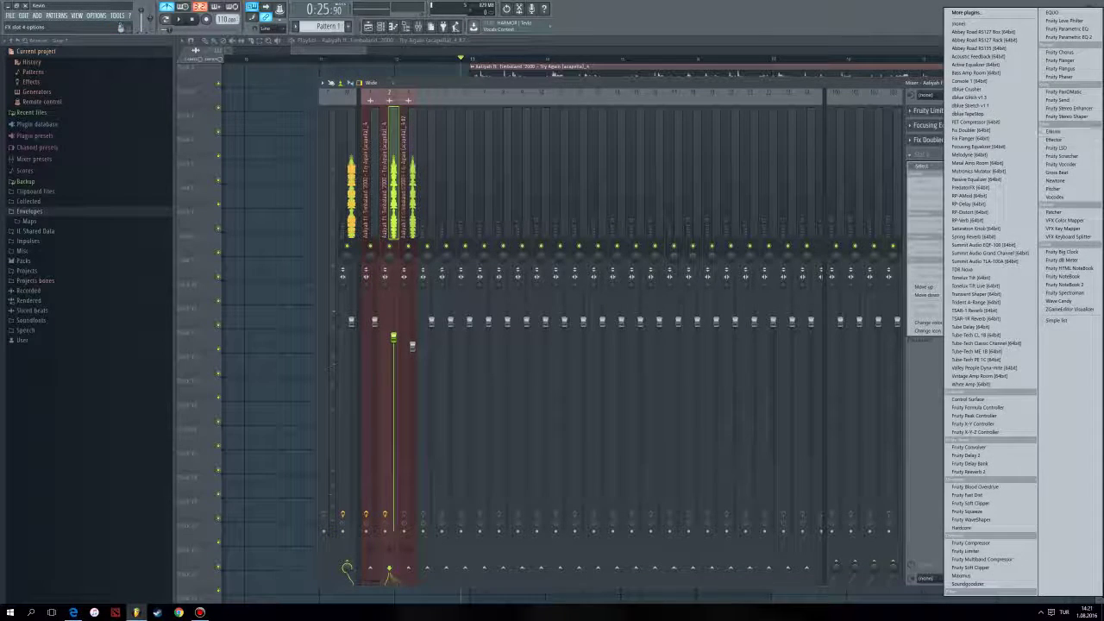
left_click(1056, 139)
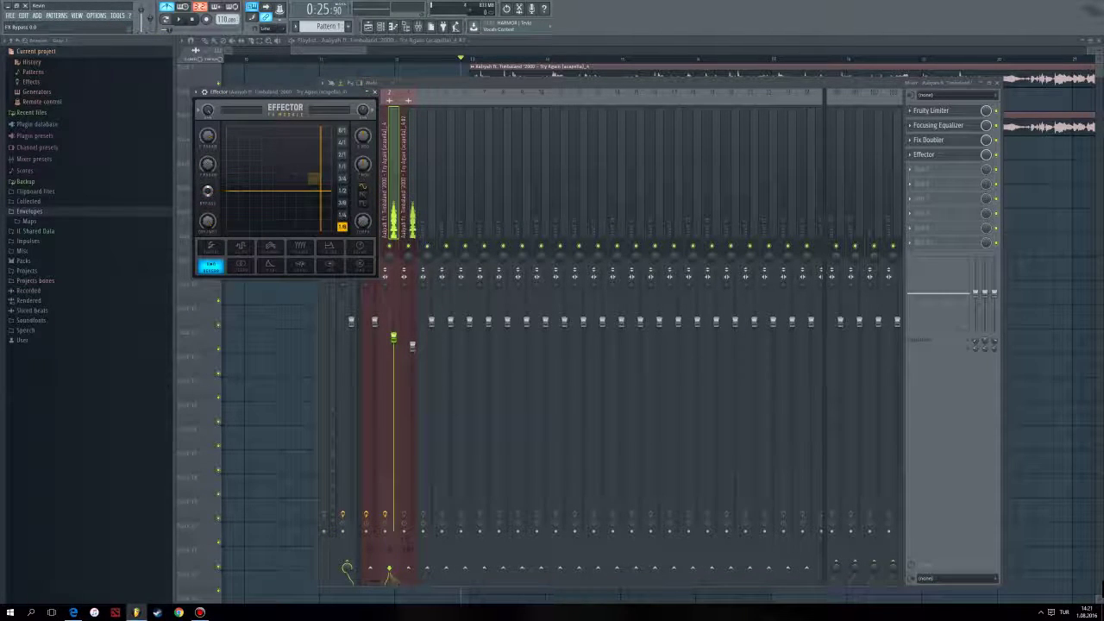
left_click_drag(320, 191, 310, 214)
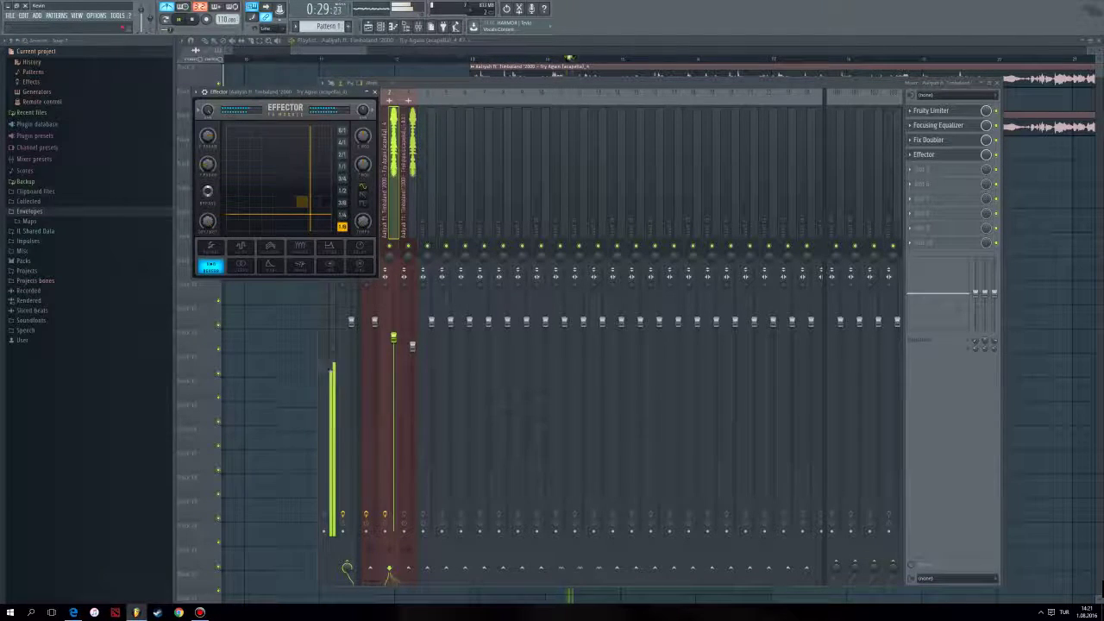
left_click_drag(311, 214, 276, 213)
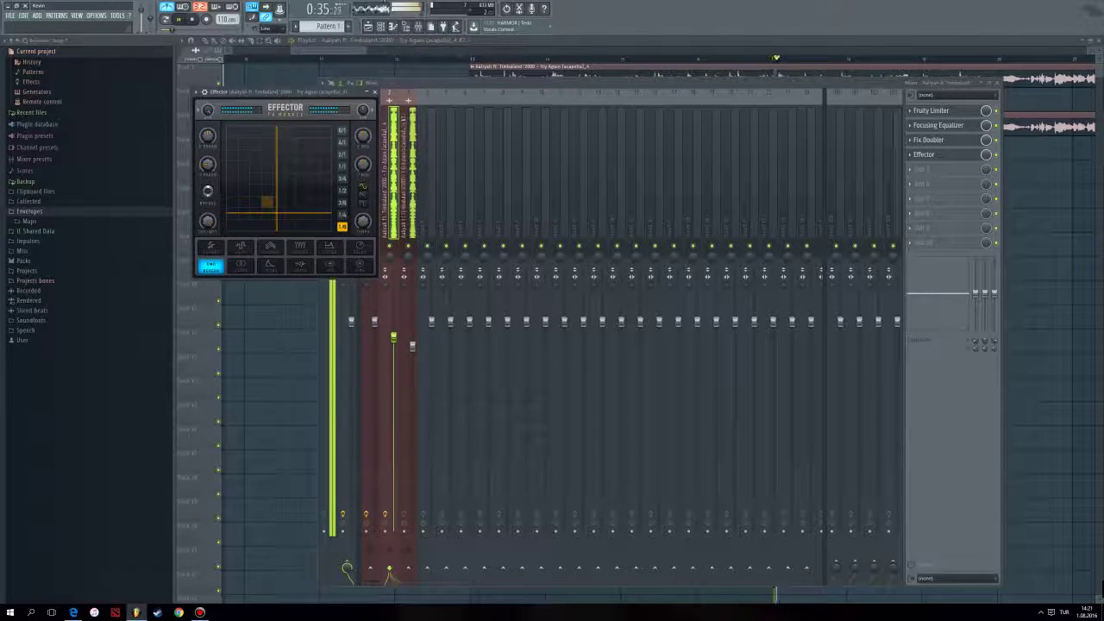
key("F9")
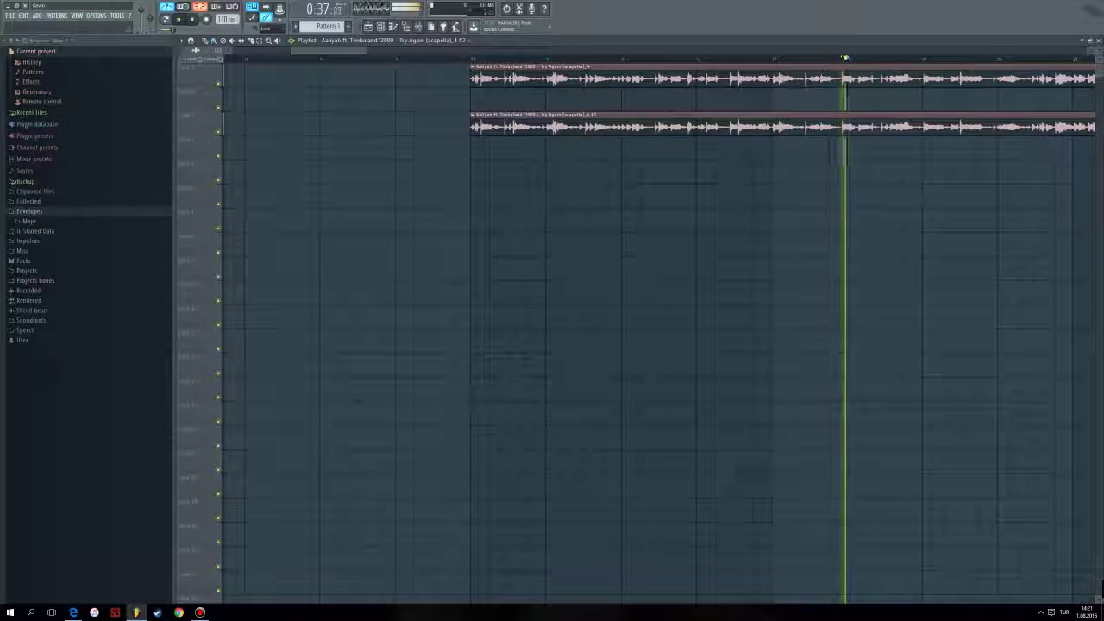
key("space")
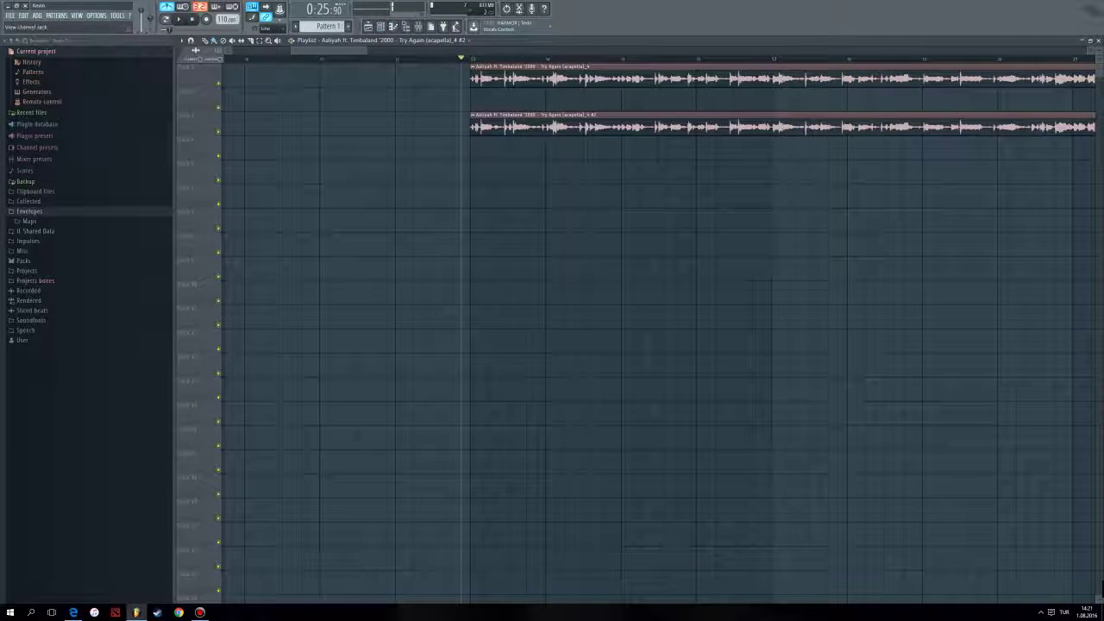
- Display all channels in the channel rack and look through the instruments that can be inserted from the Kick channel
key("F6")
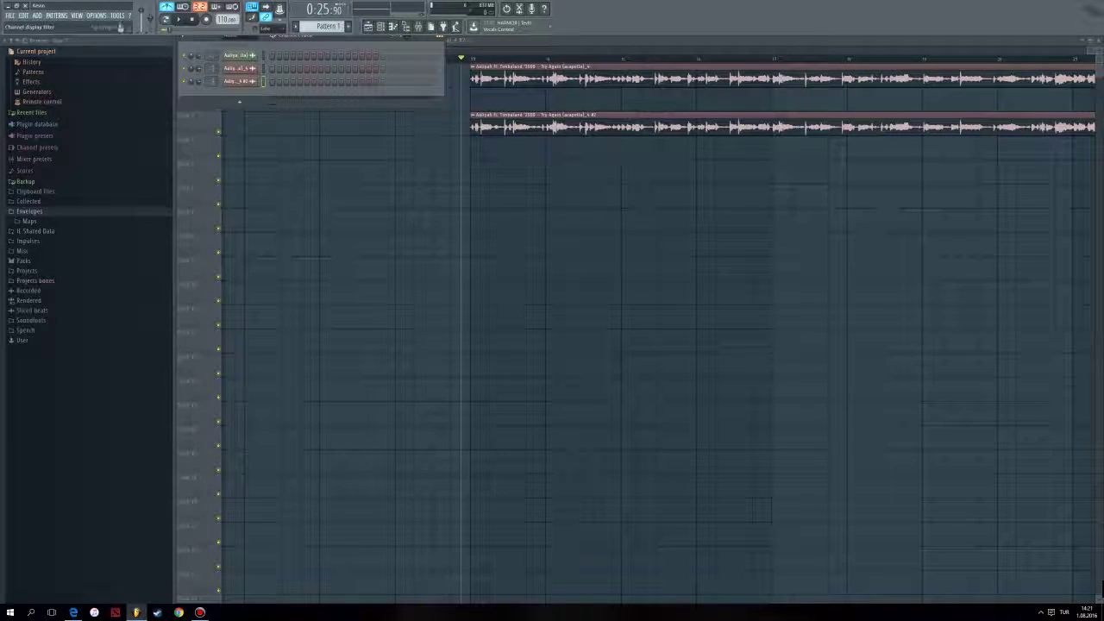
left_click(242, 36)
left_click(237, 43)
right_click(255, 55)
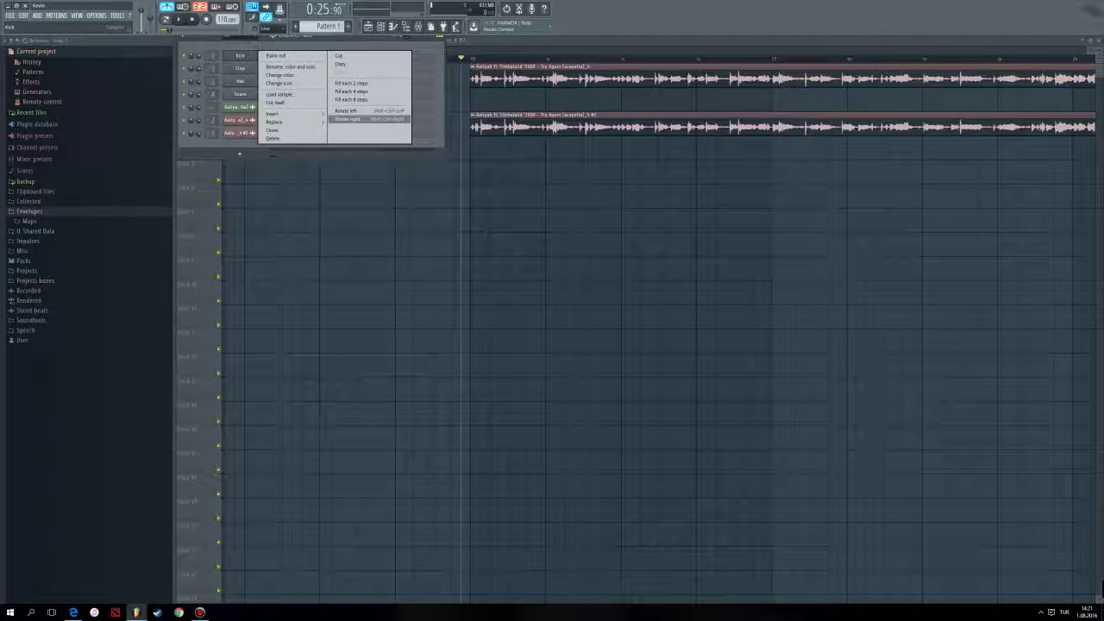
mouse_move(275, 113)
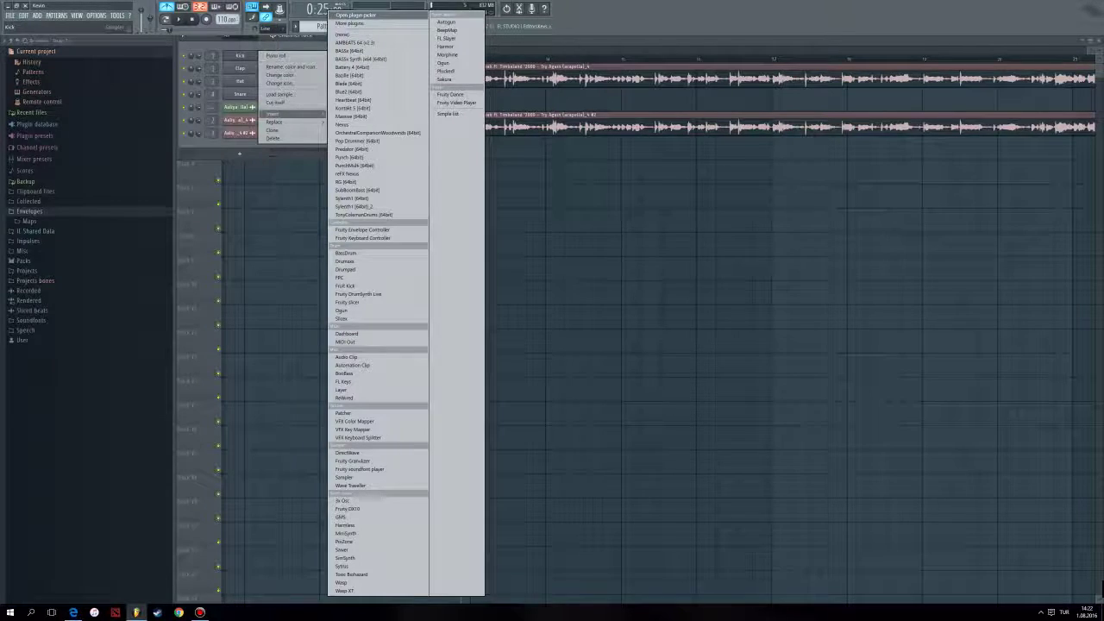
left_click(517, 41)
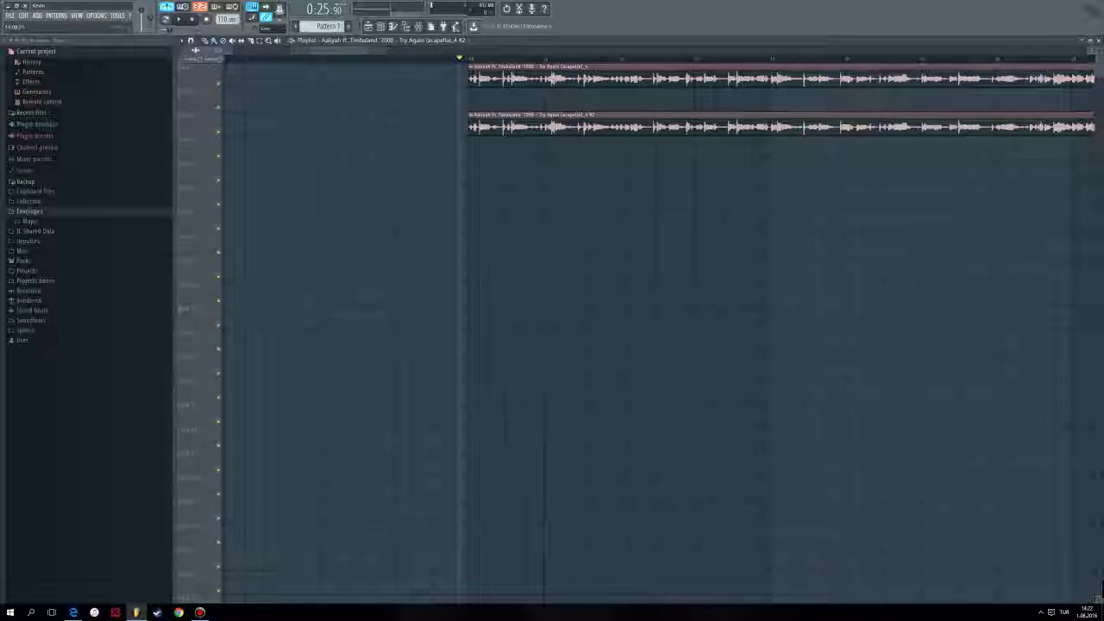
- Bring a longer stretch of both acapella clips into view in the playlist
left_click_drag(329, 50, 408, 50)
scroll(432, 259, "down", 7)
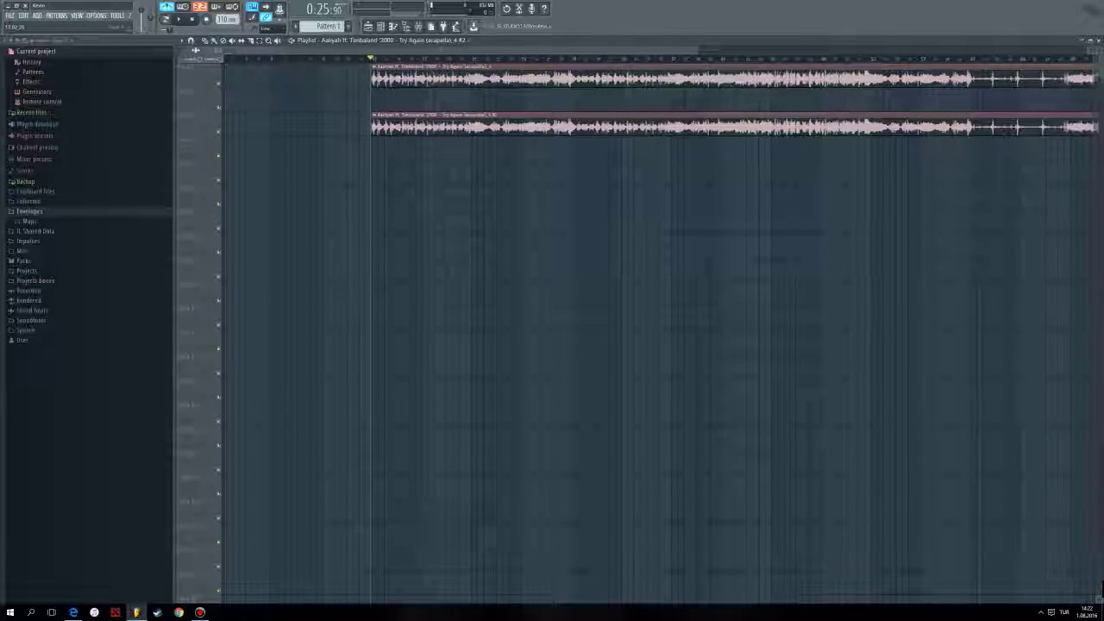